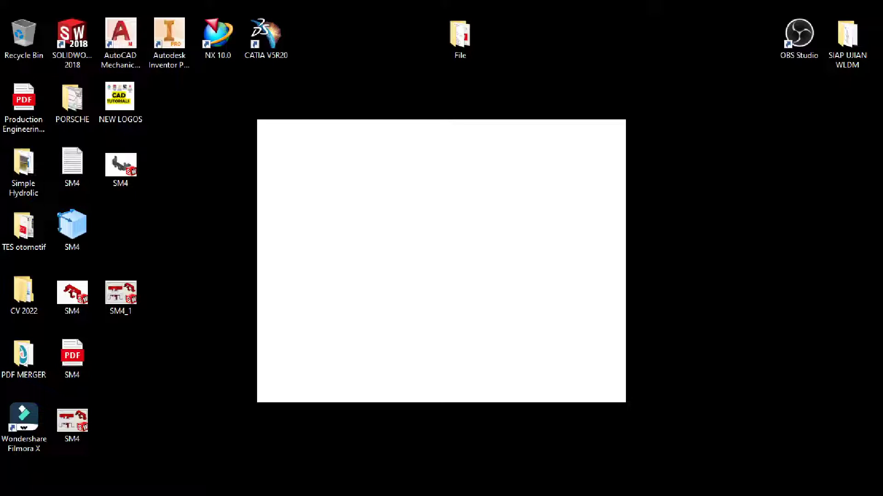
# Step: Launch NX 10, widen its recent-parts history panel and clear away the VoiceMeeter windows
pyautogui.doubleClick(225, 48)
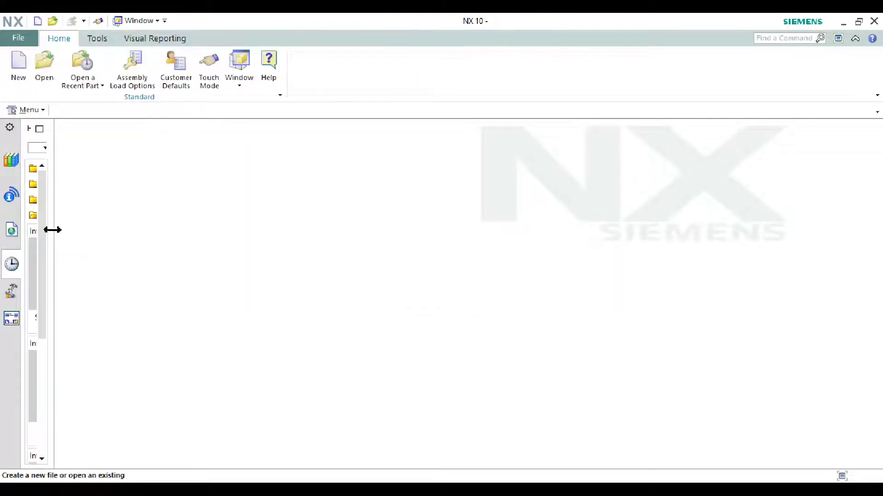
pyautogui.moveTo(52, 229); pyautogui.dragTo(194, 237)
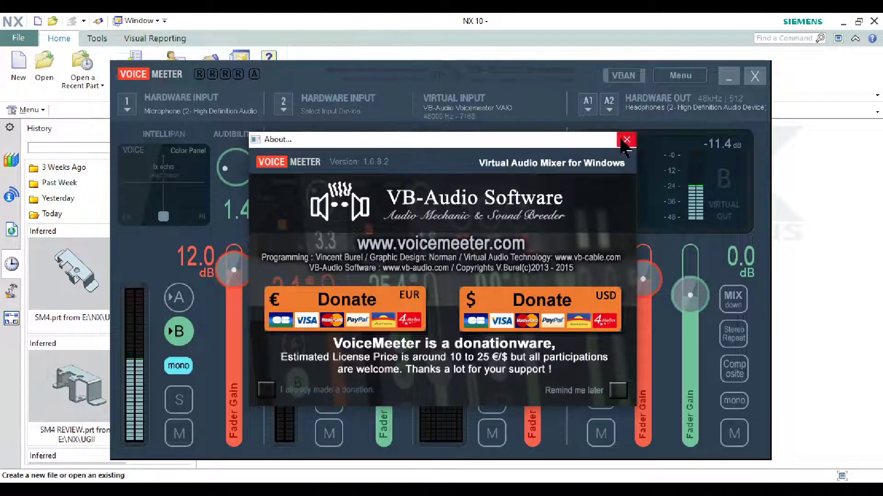
pyautogui.click(623, 141)
pyautogui.click(729, 77)
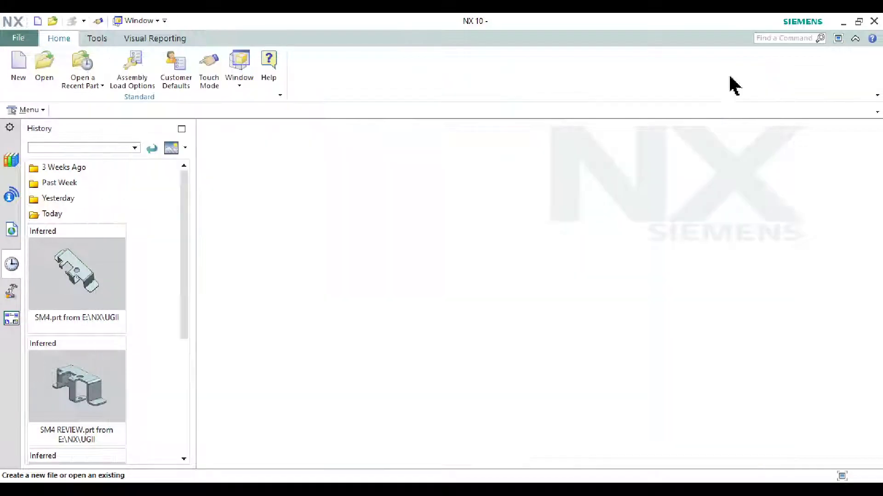
# Step: Create a new millimetre Model-template part named '3.1 CS Bracket'
pyautogui.click(25, 70)
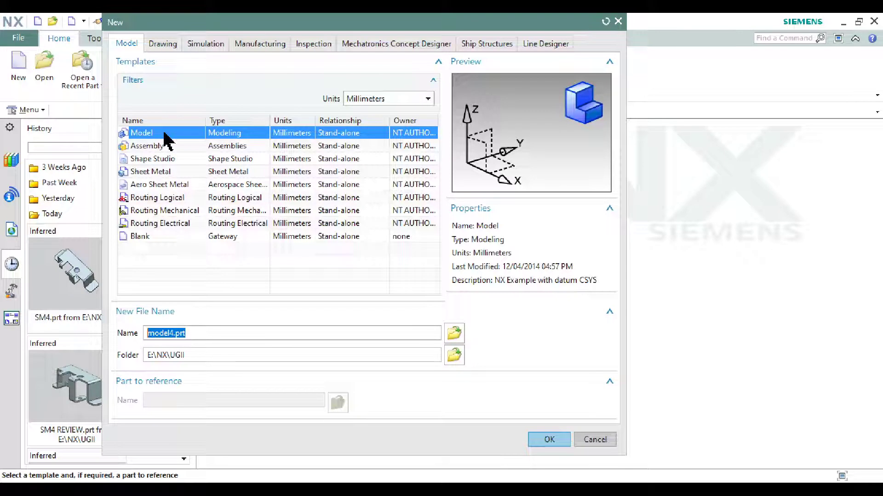
pyautogui.click(165, 134)
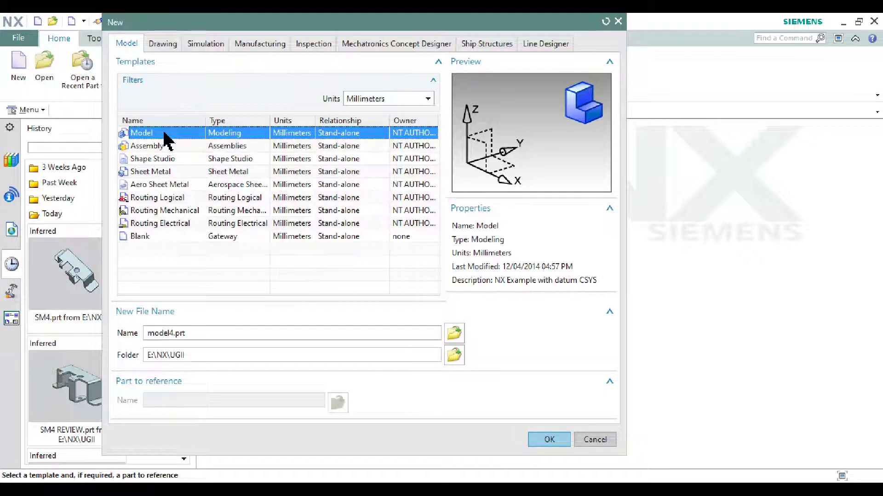
pyautogui.click(211, 333)
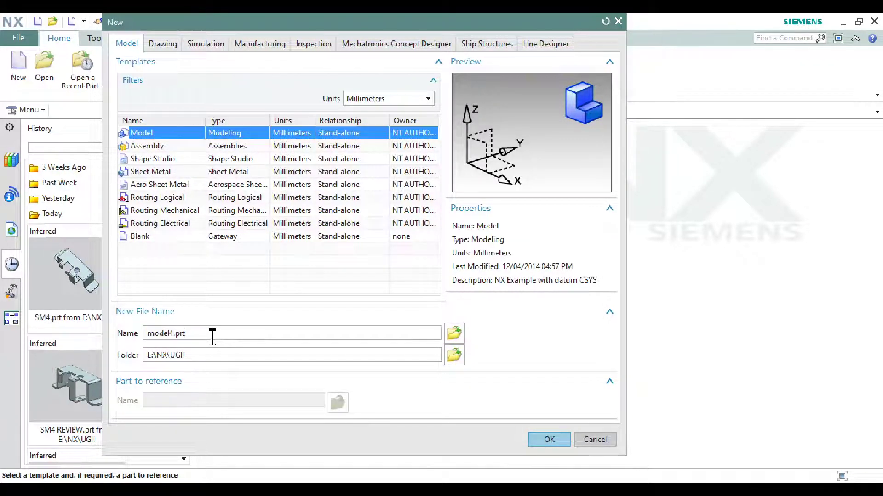
pyautogui.doubleClick(211, 333)
pyautogui.hotkey('alt', 'Tab')
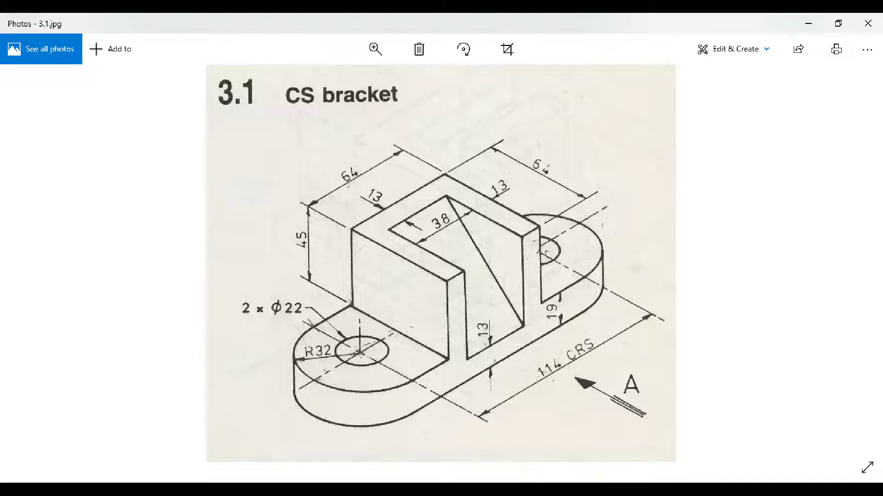
pyautogui.hotkey('alt', 'Tab')
pyautogui.write('3')
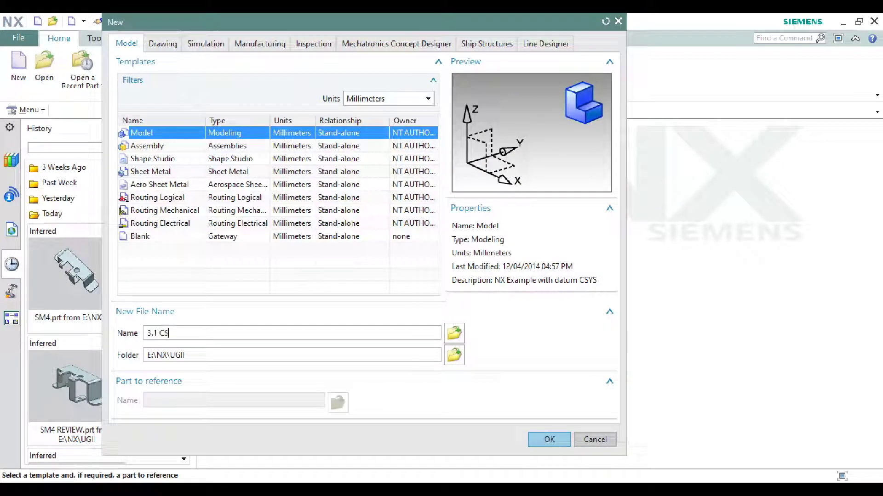
pyautogui.write('ket')
pyautogui.tripleClick(167, 339)
pyautogui.press('Return')
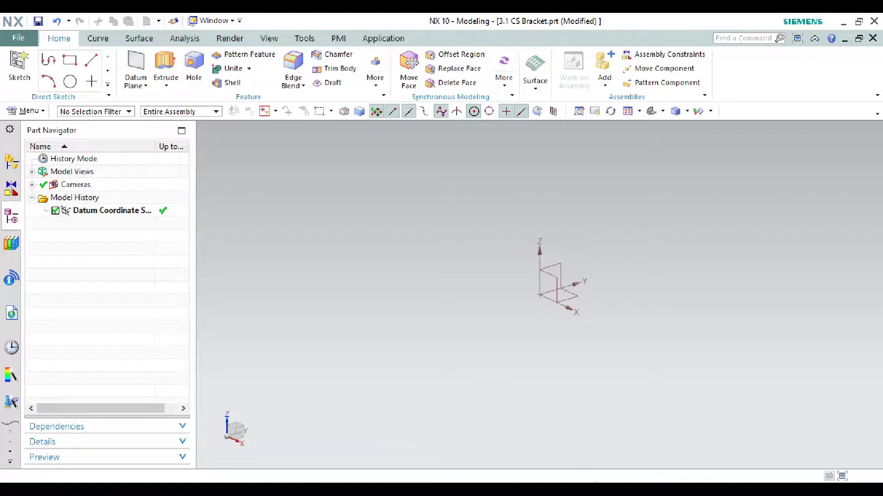
# Step: Show the 3.1.jpg bracket drawing in Photos and launch Snipping Tool from a 'snip' search
pyautogui.hotkey('alt', 'Tab')
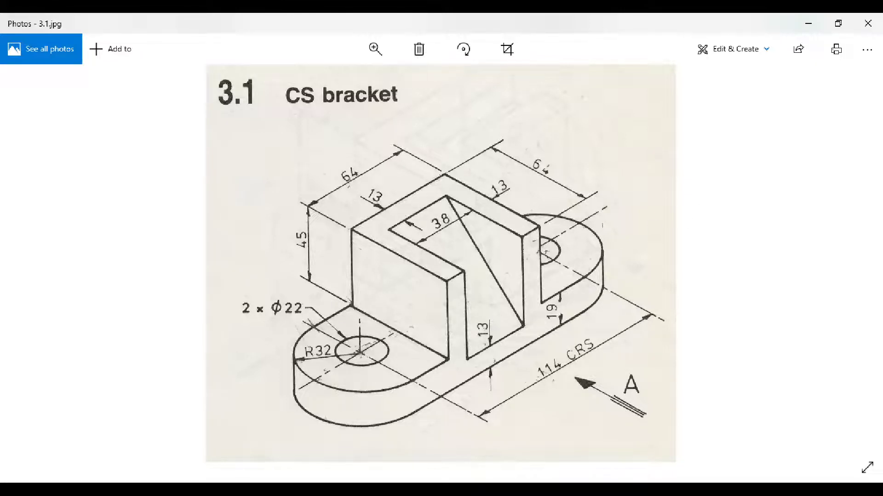
pyautogui.press('super')
pyautogui.write('snip')
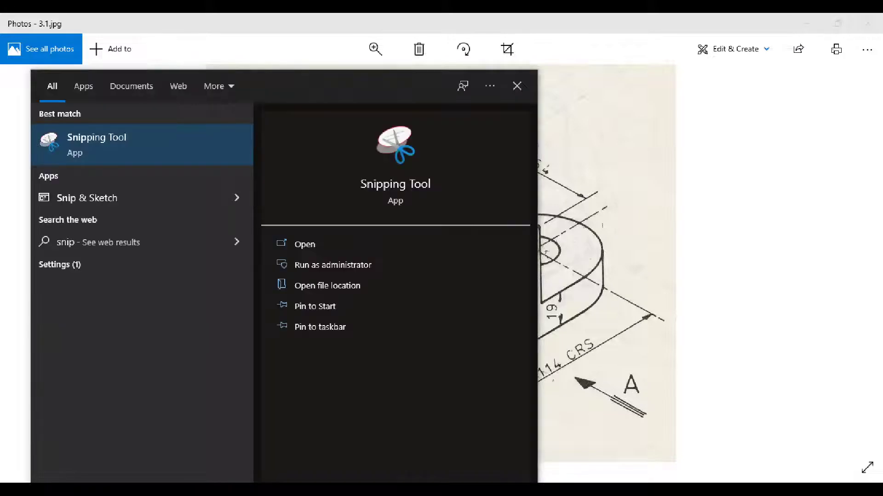
pyautogui.press('Return')
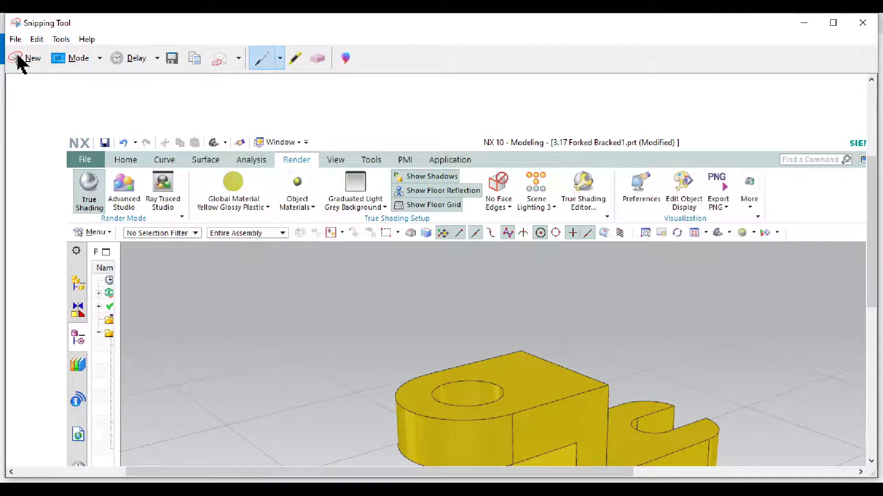
# Step: Capture the CS bracket drawing in a new rectangular snip
pyautogui.click(18, 61)
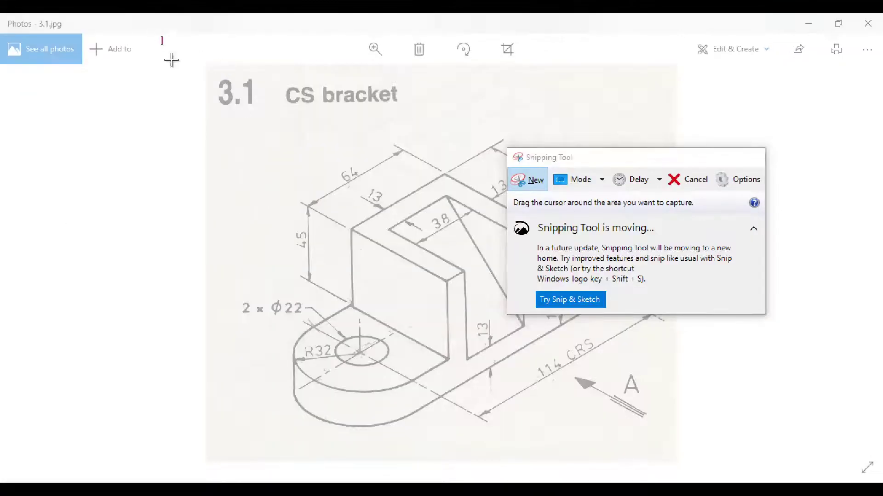
pyautogui.moveTo(171, 60); pyautogui.dragTo(737, 457)
pyautogui.scroll(-1, 630, 237)
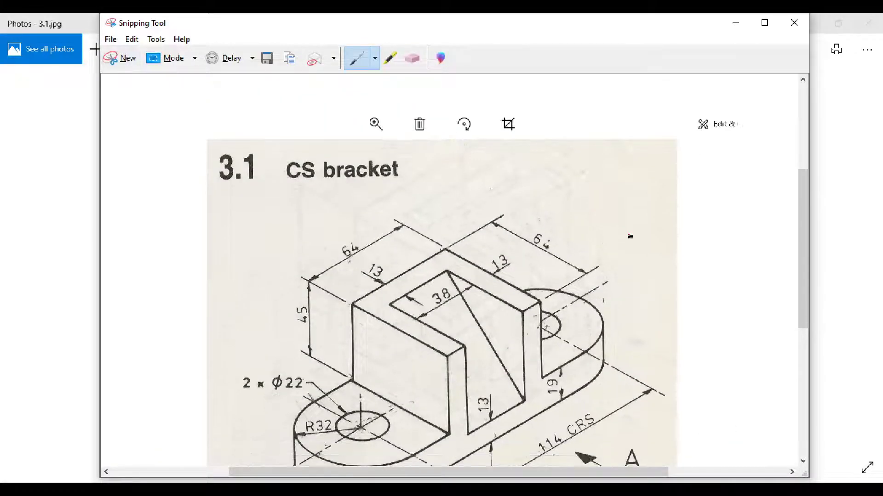
pyautogui.scroll(-2, 625, 236)
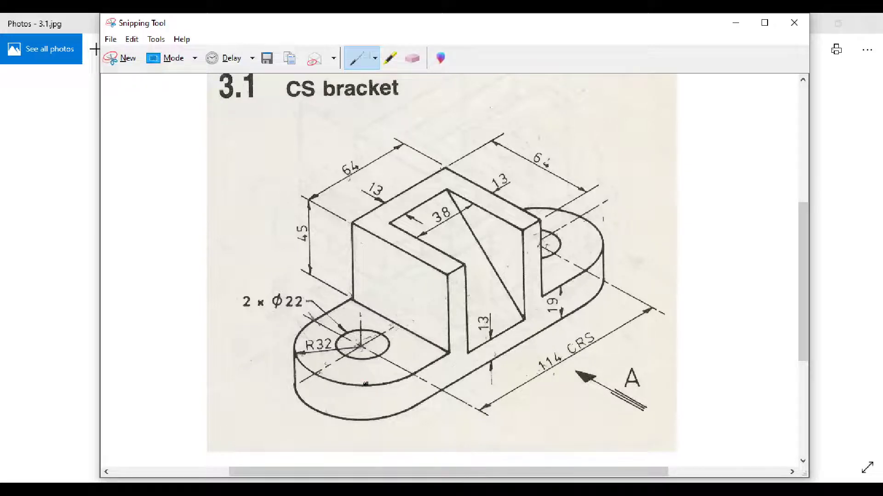
# Step: Trace the bracket's stepped side outline in red pen and set the capture aside
pyautogui.moveTo(365, 384)
pyautogui.mouseDown()
pyautogui.moveTo(369, 416)
pyautogui.moveTo(444, 360)
pyautogui.mouseUp()
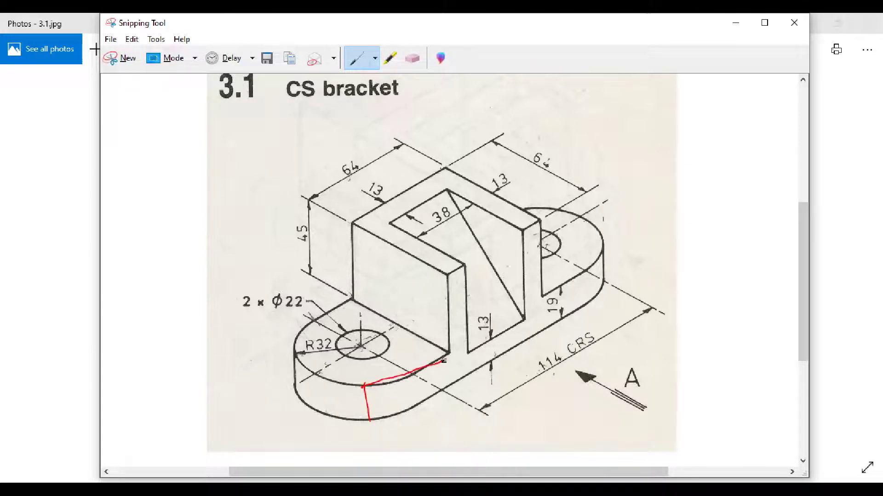
pyautogui.moveTo(449, 266); pyautogui.dragTo(470, 281)
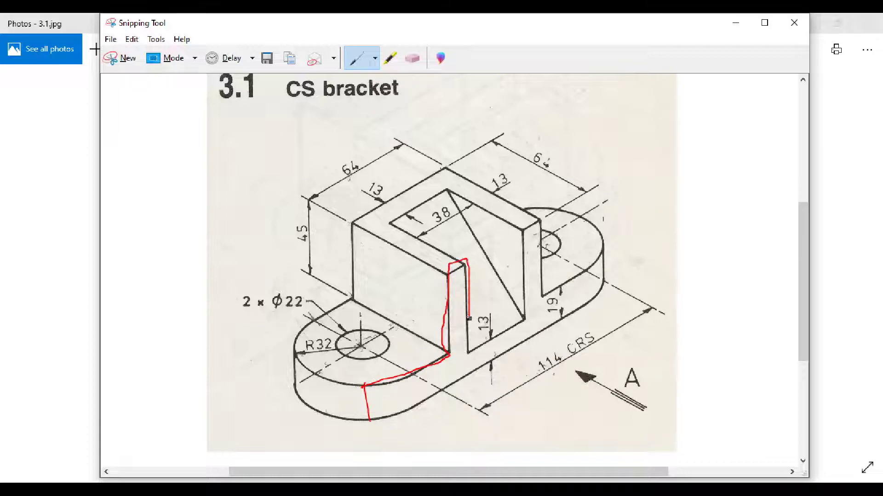
pyautogui.moveTo(469, 318); pyautogui.dragTo(468, 276)
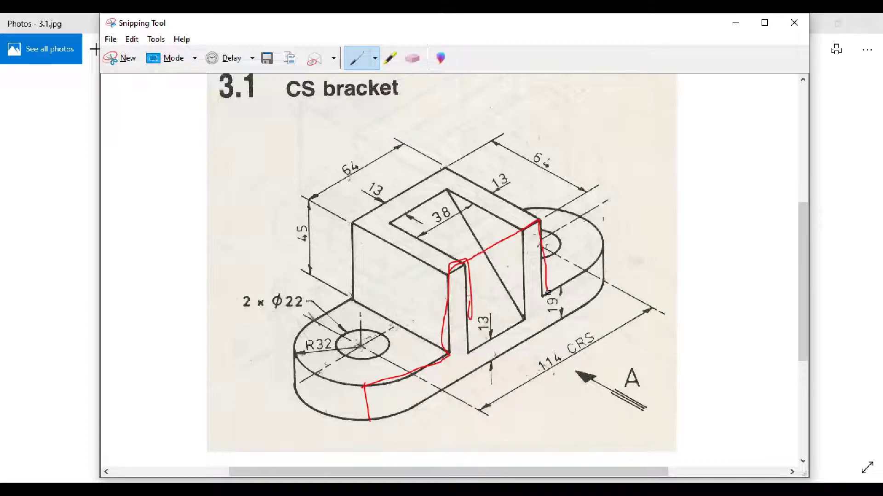
pyautogui.moveTo(605, 302); pyautogui.dragTo(367, 427)
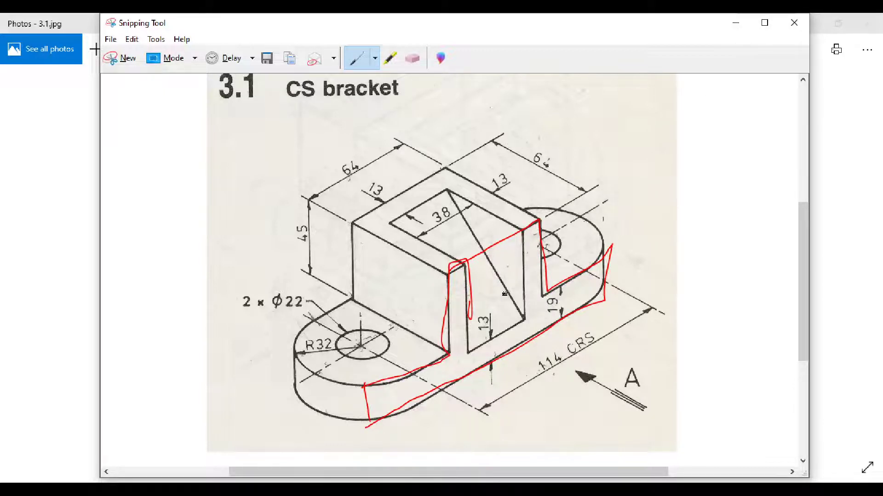
pyautogui.moveTo(457, 251); pyautogui.dragTo(360, 186)
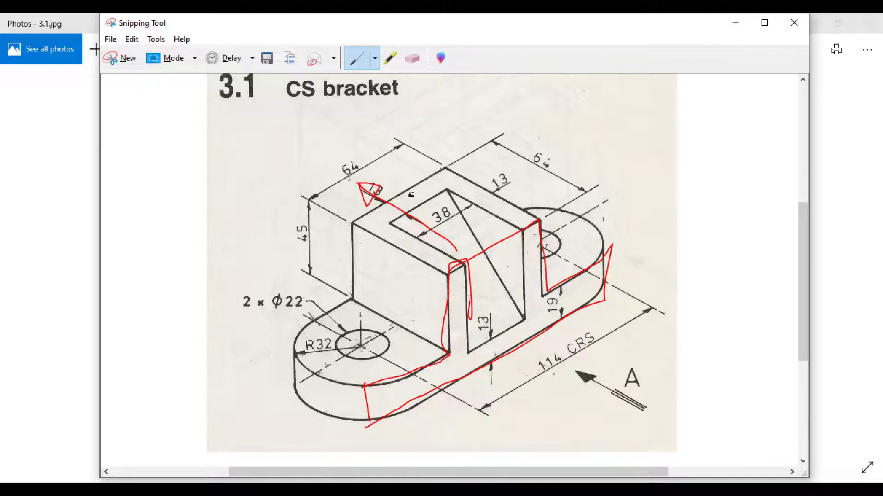
pyautogui.moveTo(444, 179)
pyautogui.mouseDown()
pyautogui.moveTo(483, 271)
pyautogui.moveTo(527, 317)
pyautogui.moveTo(490, 202)
pyautogui.moveTo(440, 175)
pyautogui.mouseUp()
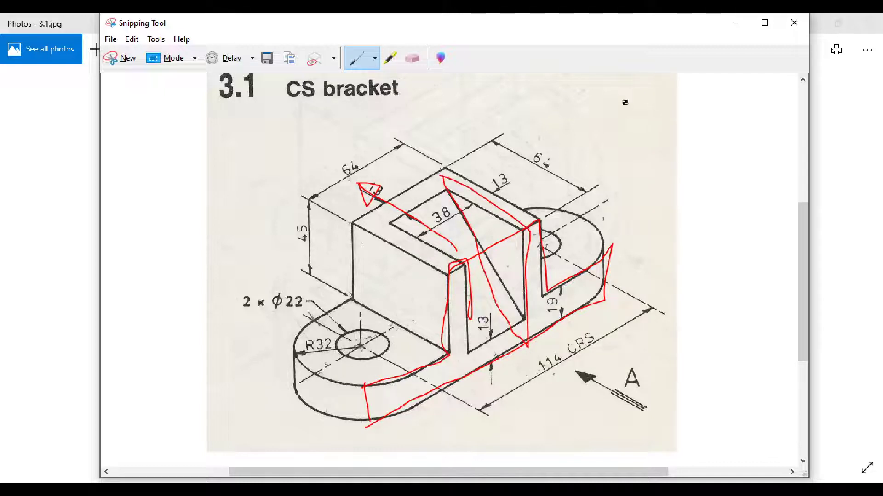
pyautogui.click(735, 24)
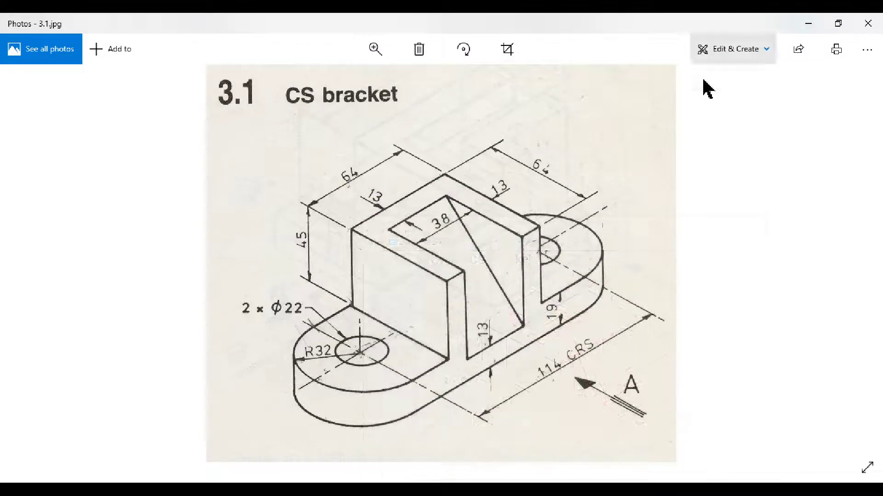
pyautogui.click(805, 26)
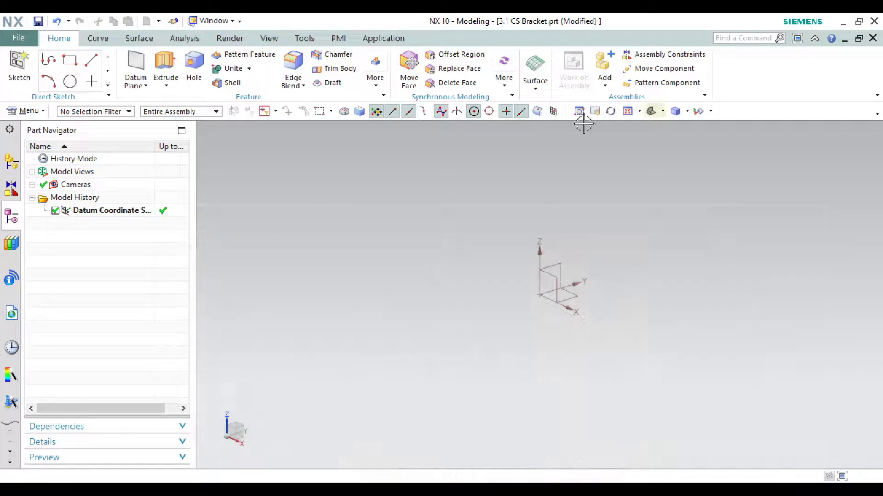
# Step: Start Sketch (1) on the datum YZ plane with the Profile tool active
pyautogui.click(29, 64)
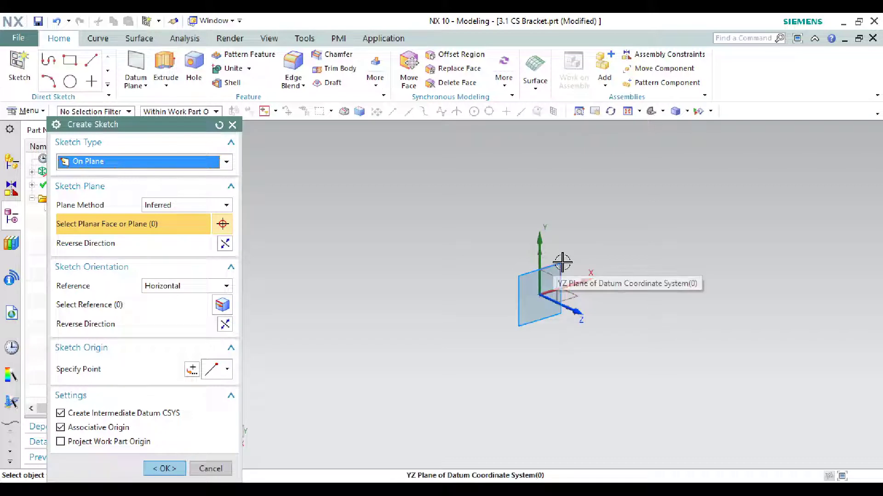
pyautogui.click(562, 262)
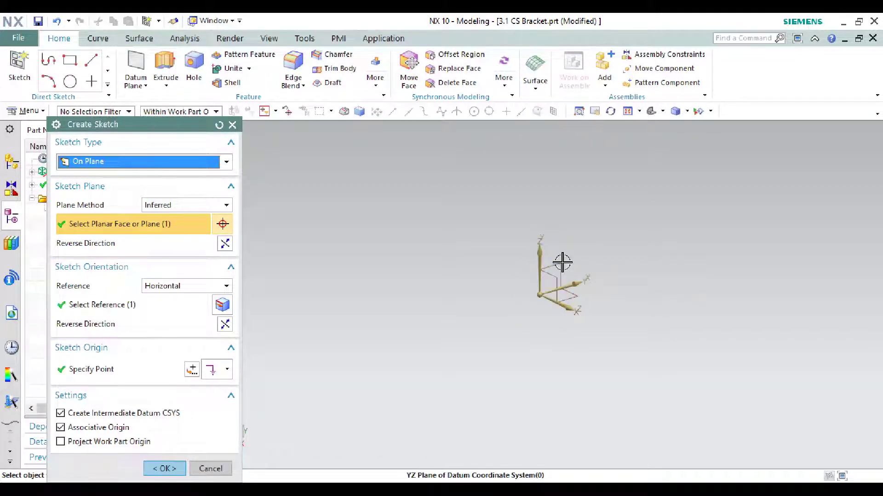
pyautogui.click(166, 469)
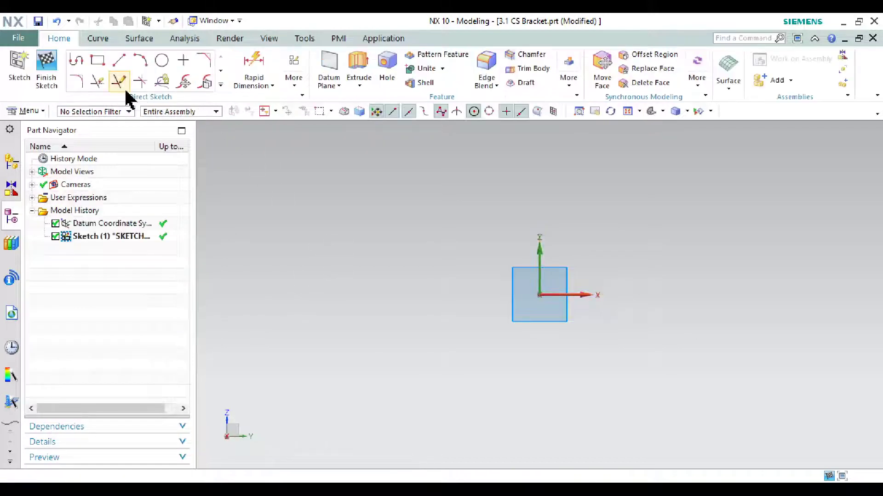
pyautogui.click(76, 60)
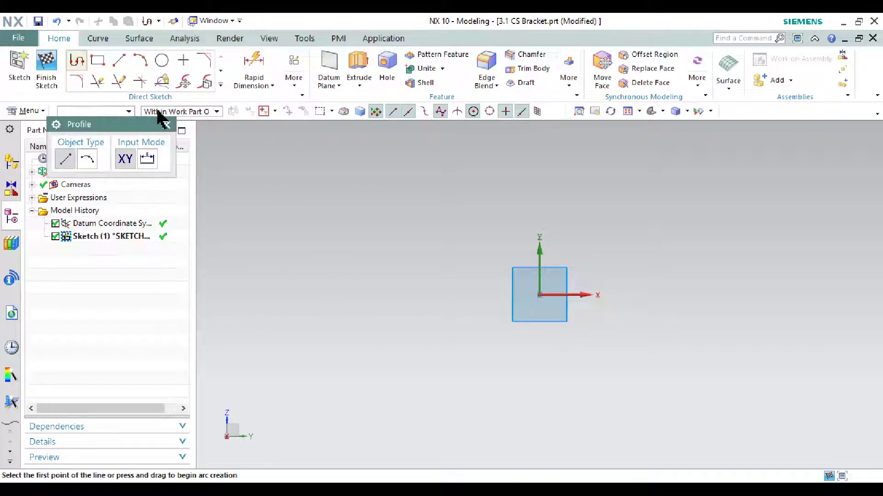
# Step: Draw the closed half-profile from the origin: 114 base, 22 rise, 65 step, upright, top line
pyautogui.click(541, 295)
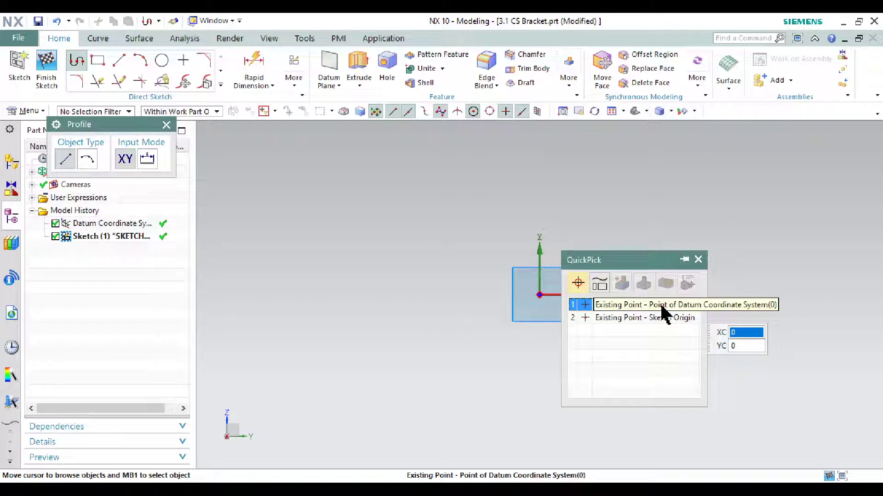
pyautogui.click(661, 306)
pyautogui.click(768, 295)
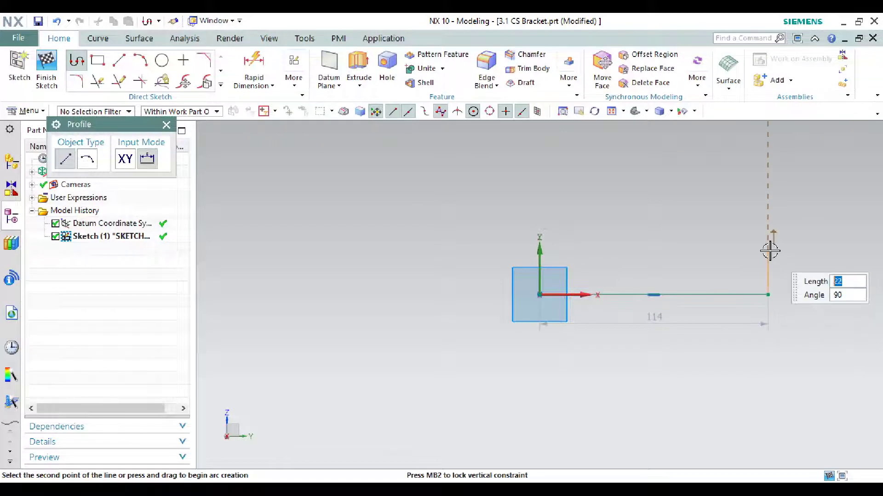
pyautogui.click(768, 250)
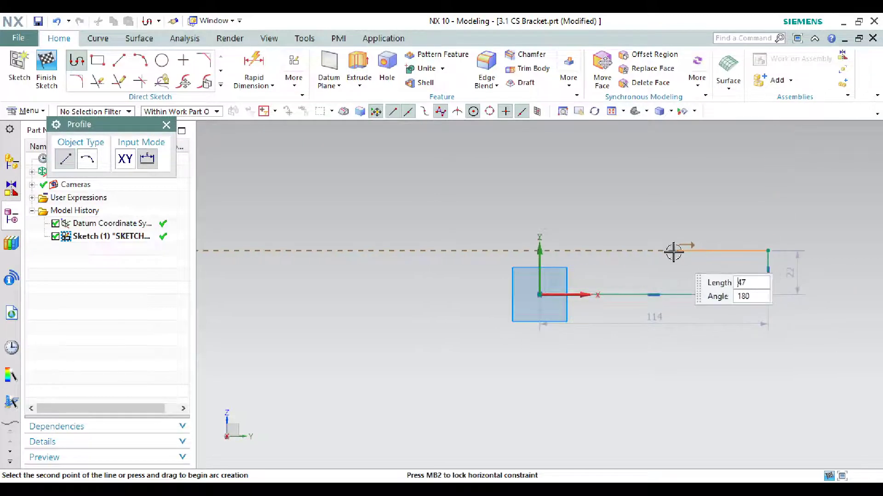
pyautogui.click(638, 250)
pyautogui.click(634, 159)
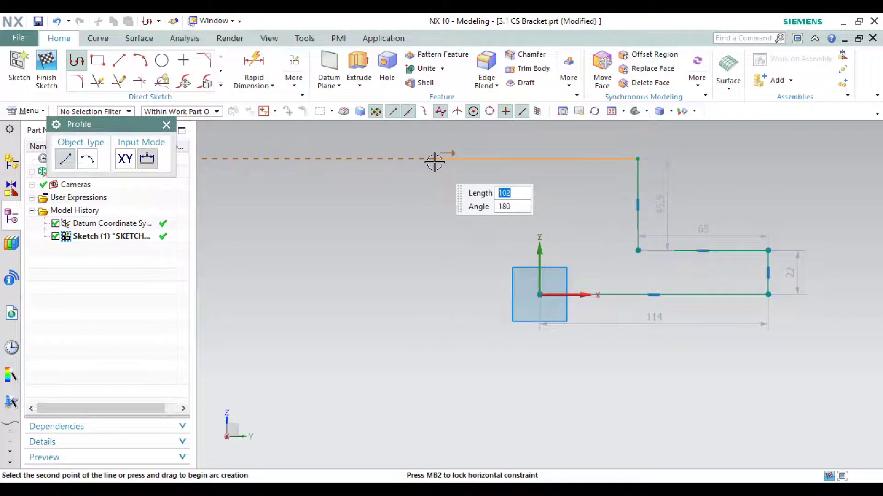
pyautogui.click(539, 159)
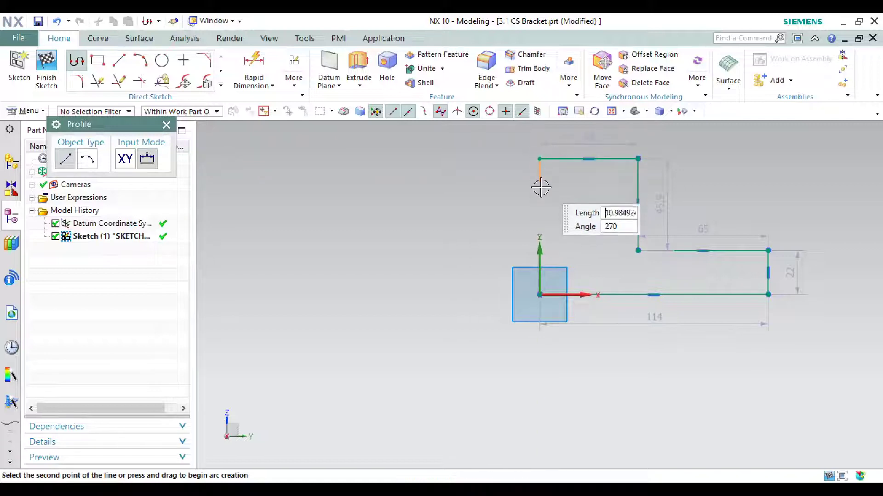
pyautogui.click(539, 294)
pyautogui.middleClick(613, 197)
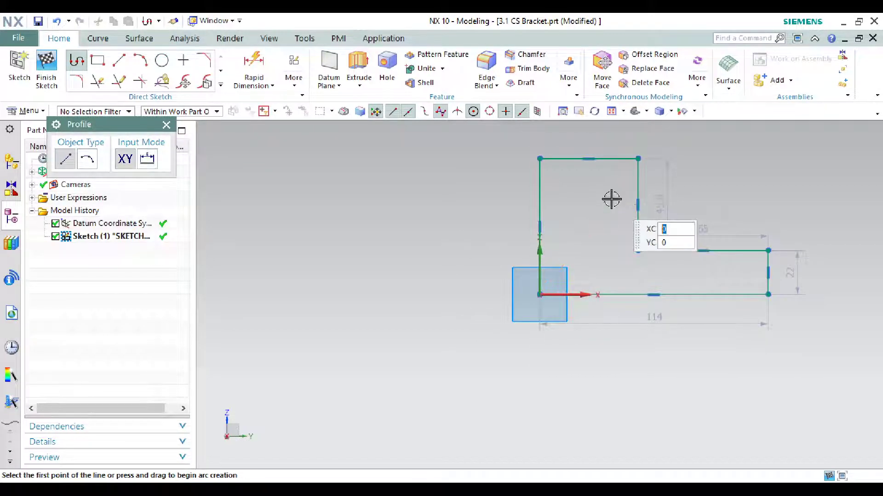
pyautogui.click(166, 125)
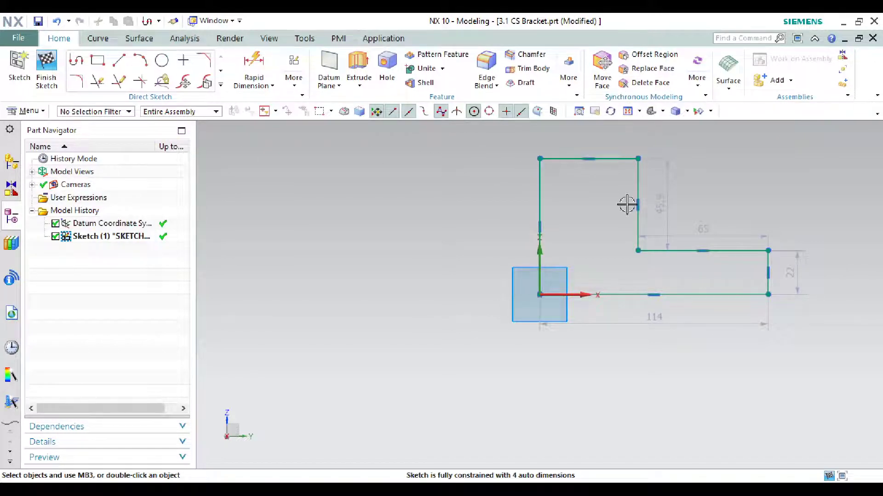
pyautogui.click(221, 86)
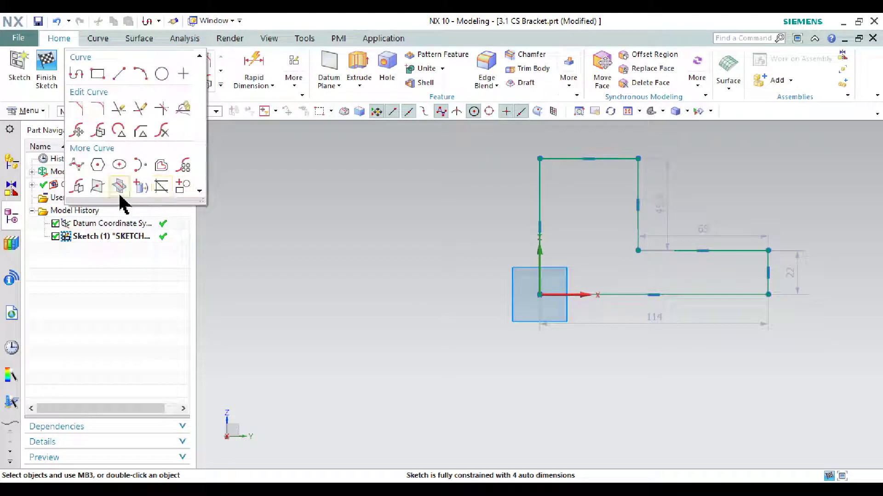
# Step: Mirror the five half-profile curves about the left vertical line through the origin
pyautogui.click(77, 186)
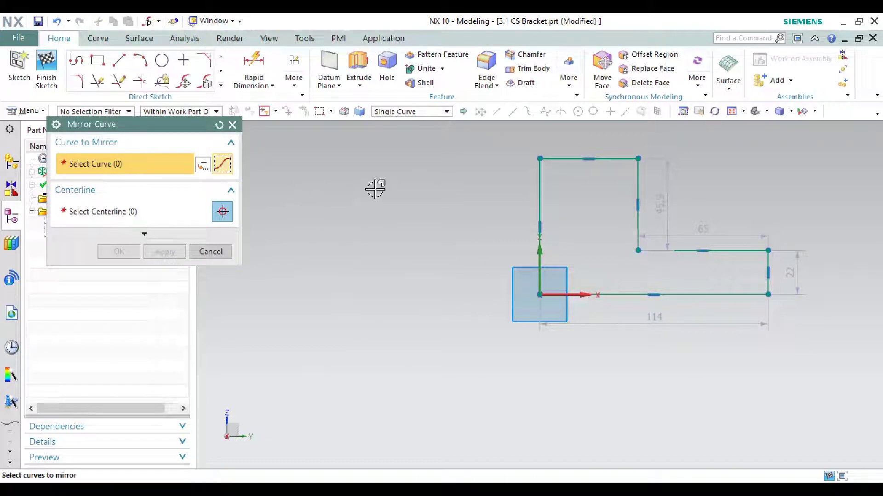
pyautogui.click(565, 159)
pyautogui.click(637, 189)
pyautogui.click(695, 251)
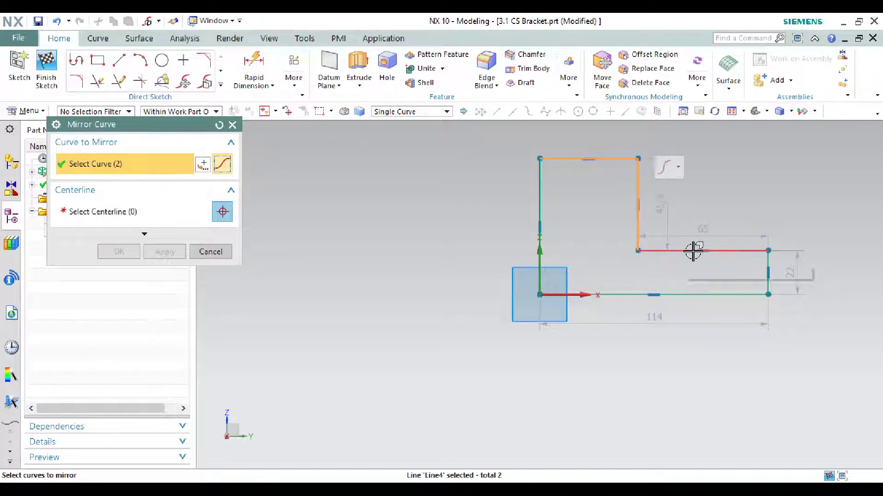
pyautogui.click(767, 263)
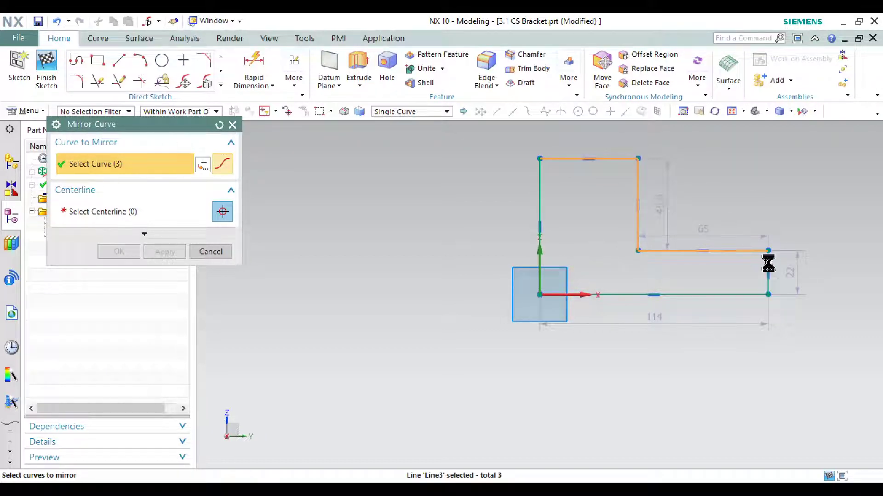
pyautogui.click(738, 295)
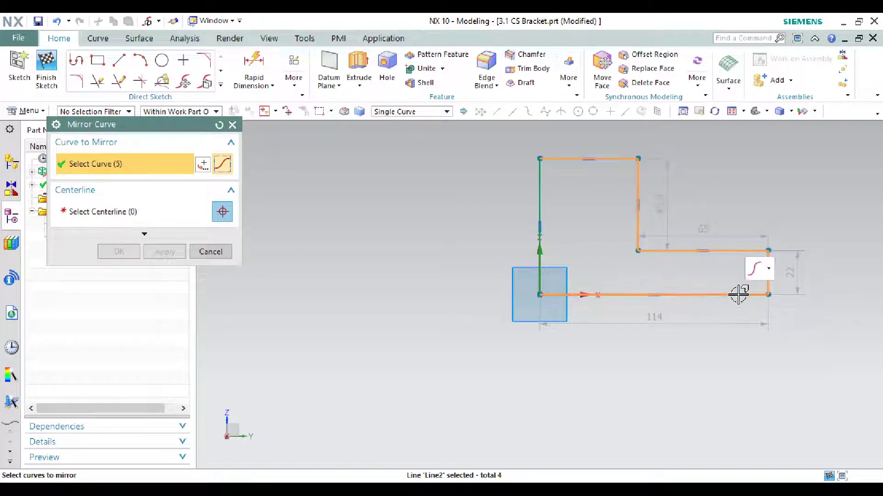
pyautogui.click(143, 216)
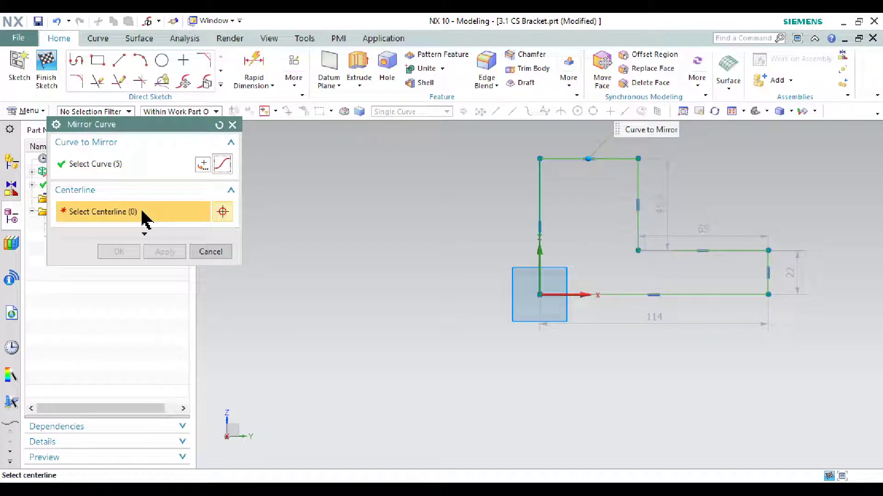
pyautogui.click(540, 182)
pyautogui.click(167, 253)
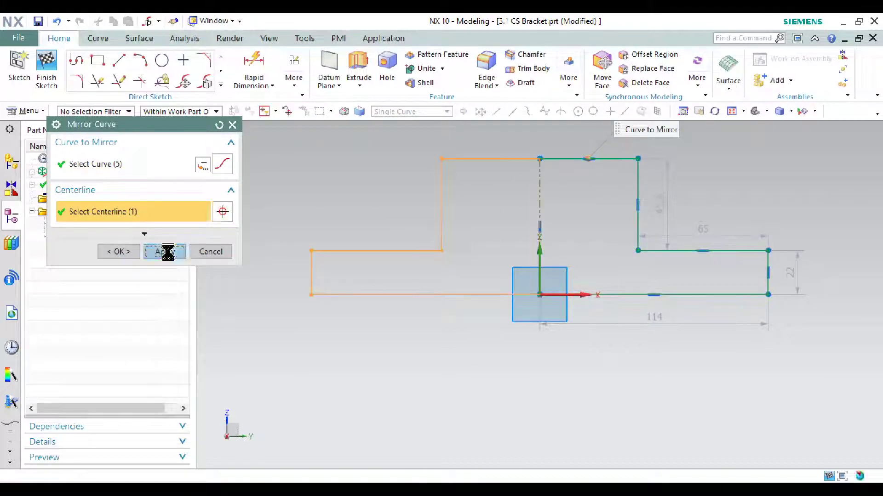
pyautogui.click(204, 252)
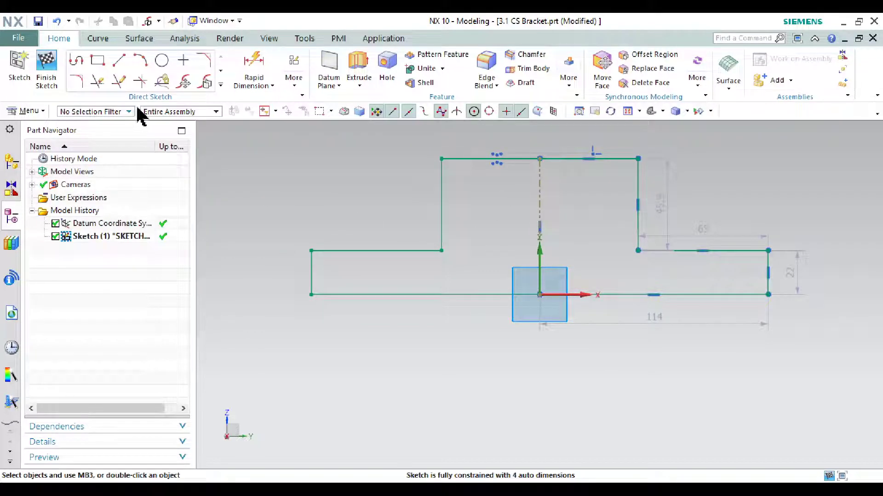
# Step: Add an overall width dimension between the two outer end lines, placed below the outline
pyautogui.click(255, 65)
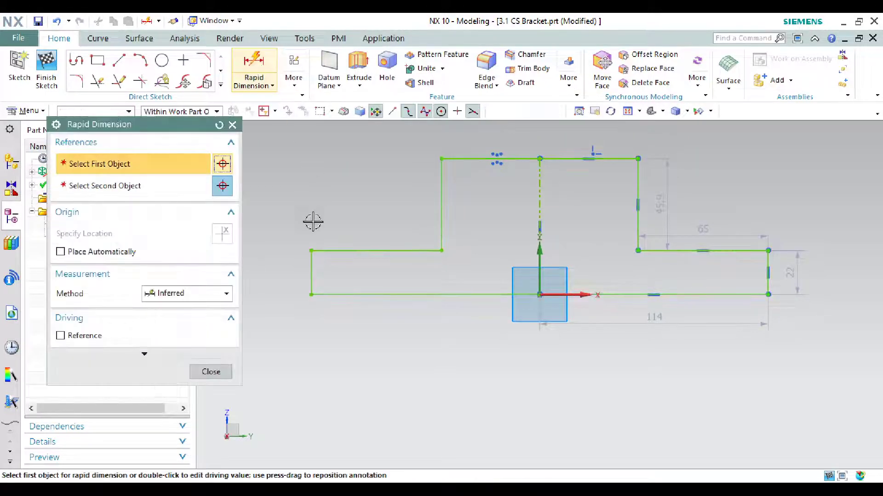
pyautogui.click(310, 260)
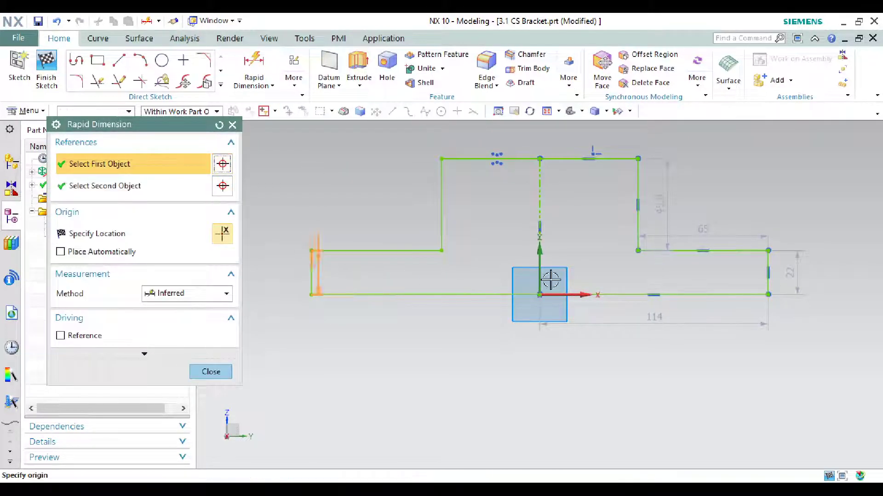
pyautogui.click(766, 276)
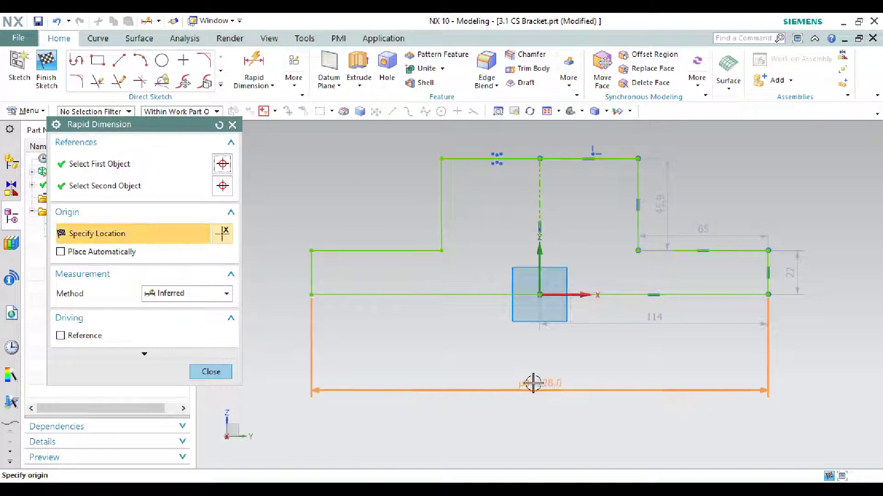
pyautogui.click(548, 426)
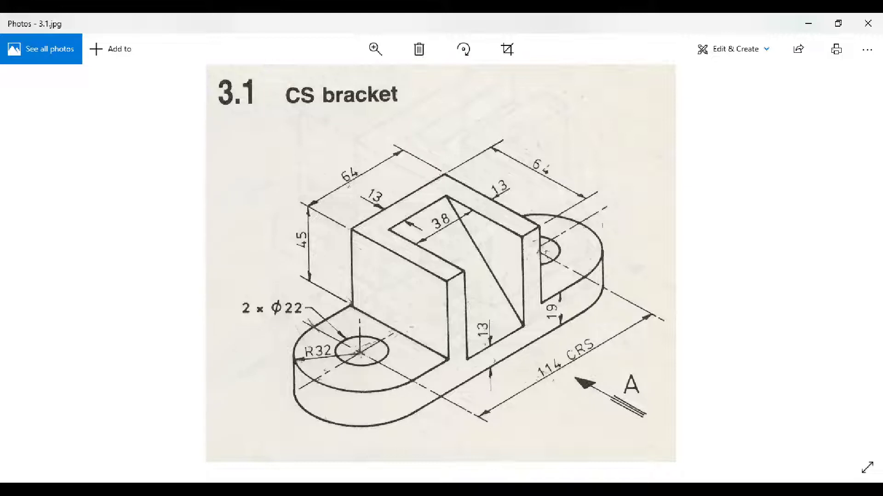
# Step: Change the overall width dimension from 228 to 292
pyautogui.click(534, 441)
pyautogui.click(534, 490)
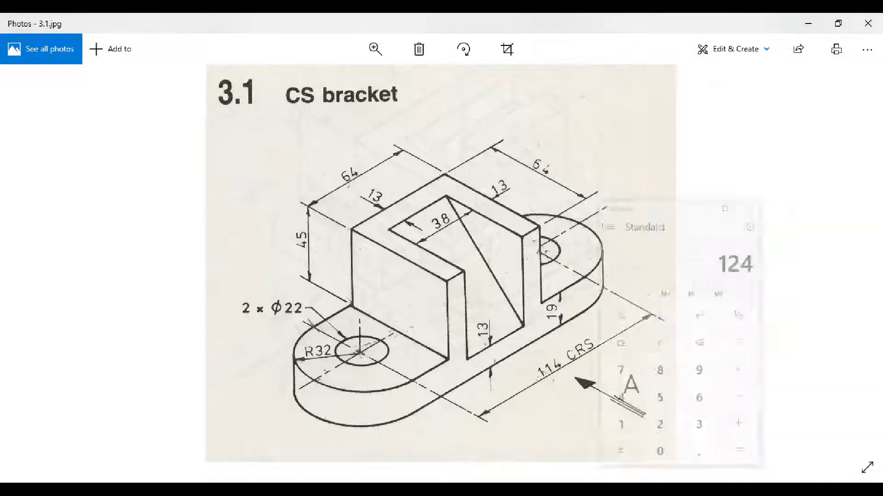
pyautogui.click(644, 443)
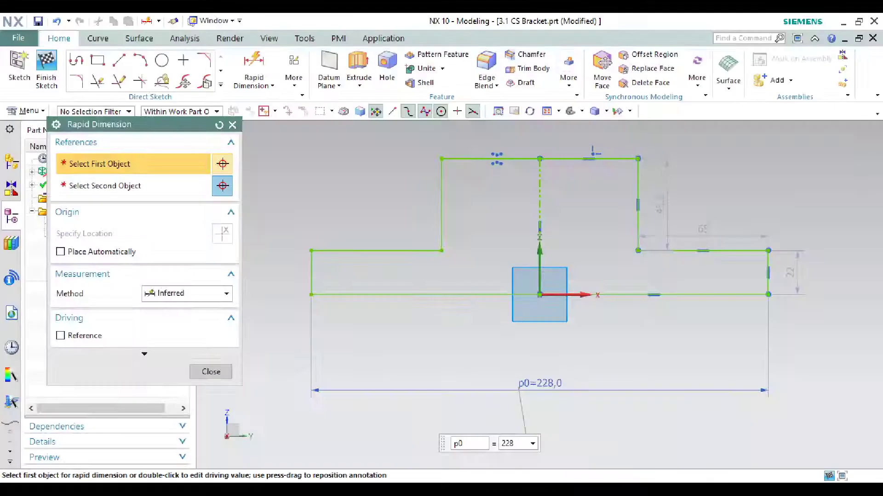
pyautogui.click(545, 386)
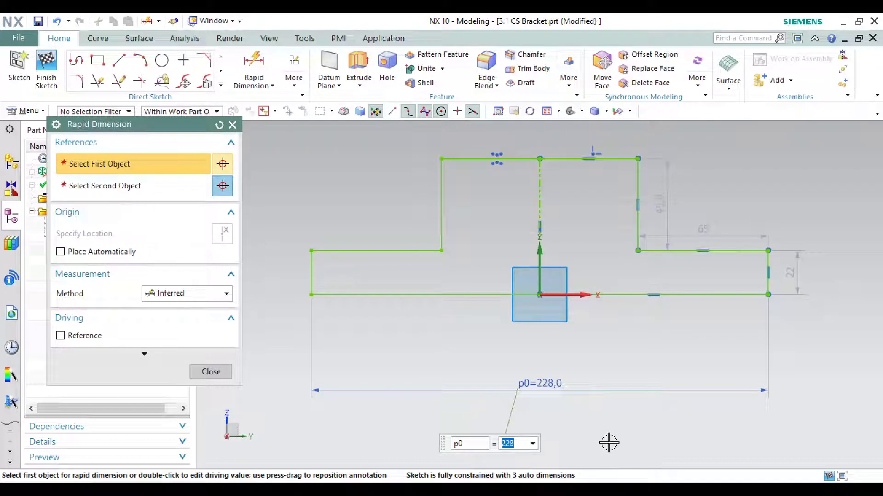
pyautogui.write('114+')
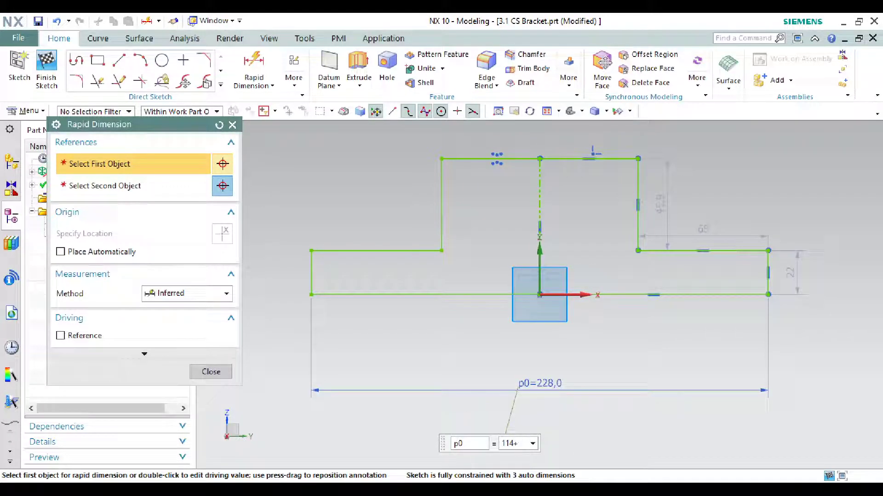
pyautogui.hotkey('alt', 'Tab')
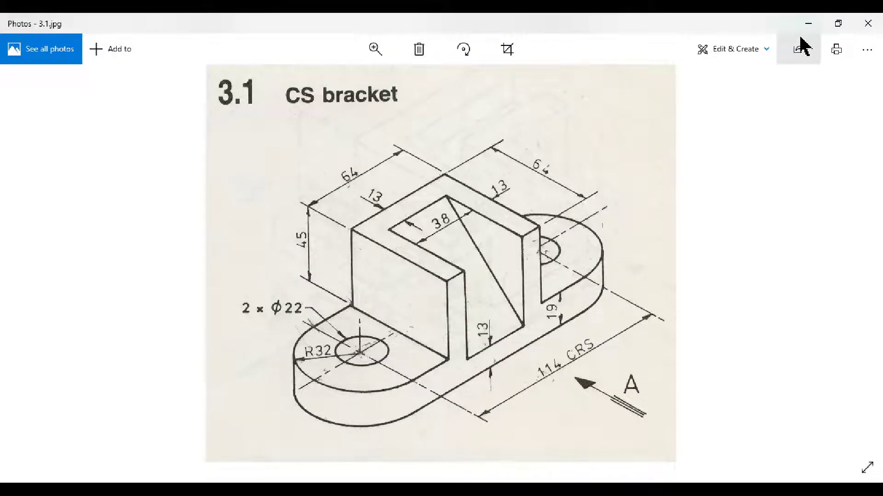
pyautogui.click(807, 24)
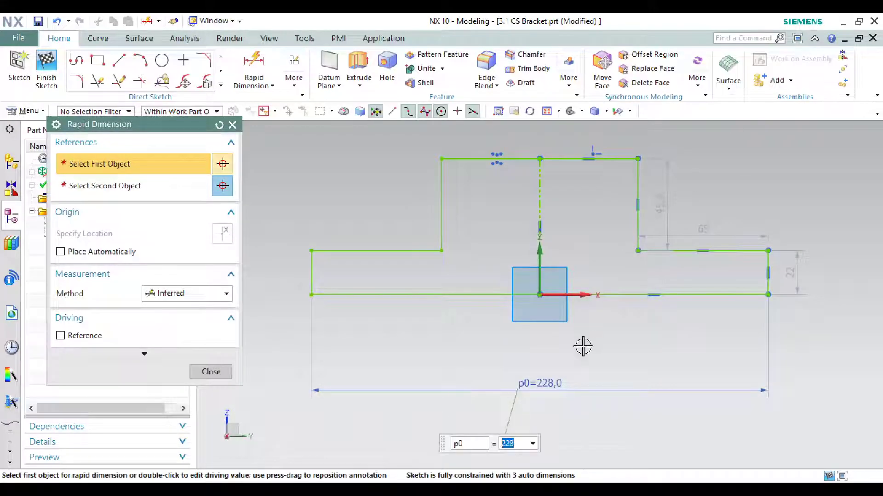
pyautogui.click(519, 445)
pyautogui.write('-32')
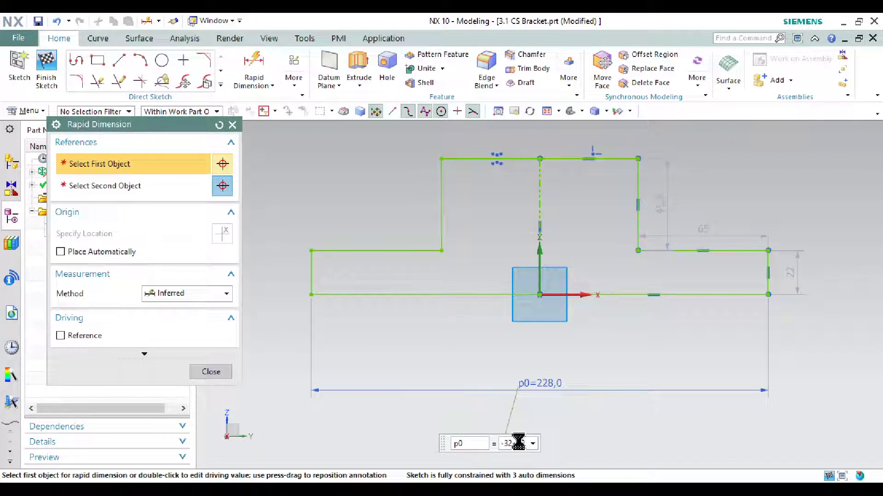
pyautogui.press('Return')
pyautogui.click(202, 370)
pyautogui.scroll(-2, 479, 360)
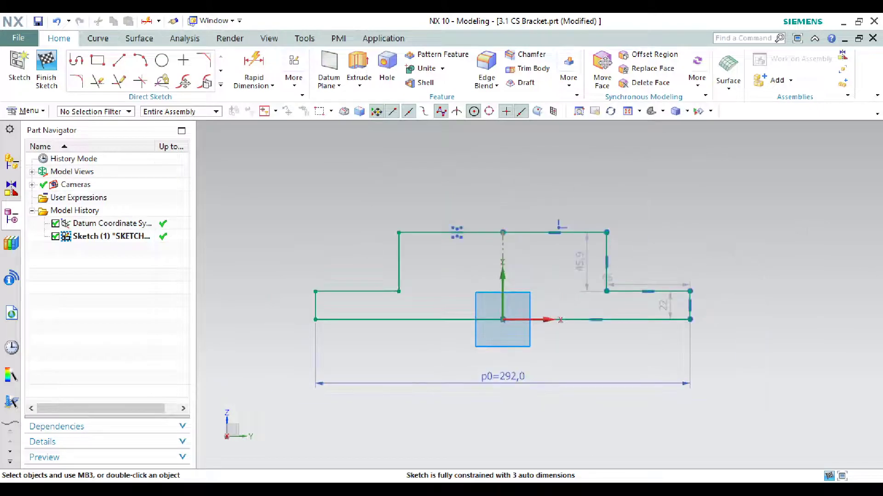
# Step: Check the reference drawing, then change the p1 end-step height from 22 to 19 mm
pyautogui.hotkey('alt', 'Tab')
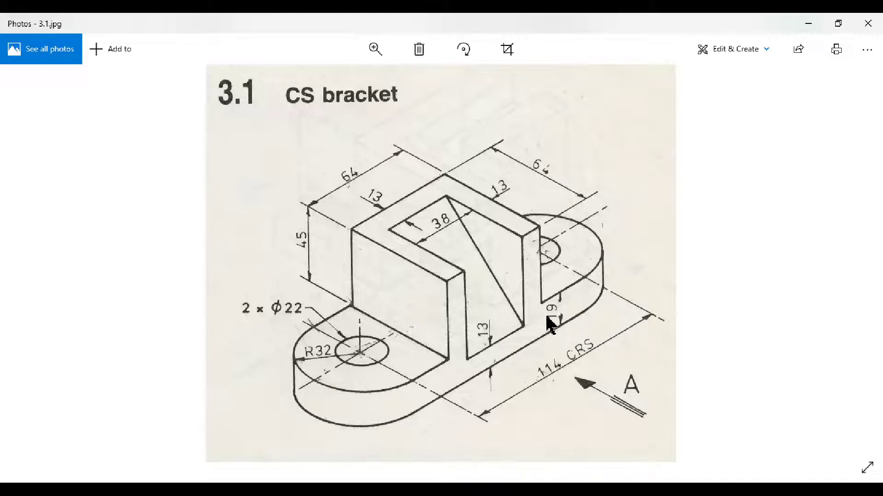
pyautogui.click(809, 23)
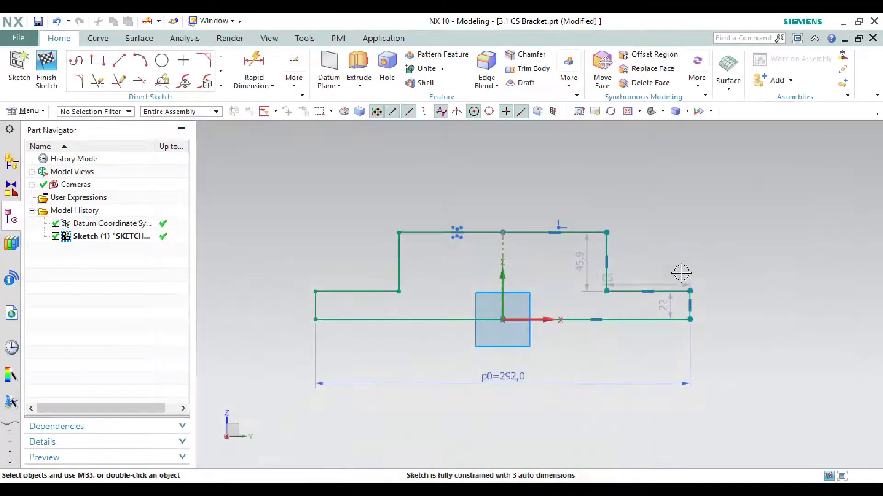
pyautogui.moveTo(667, 303); pyautogui.dragTo(755, 300)
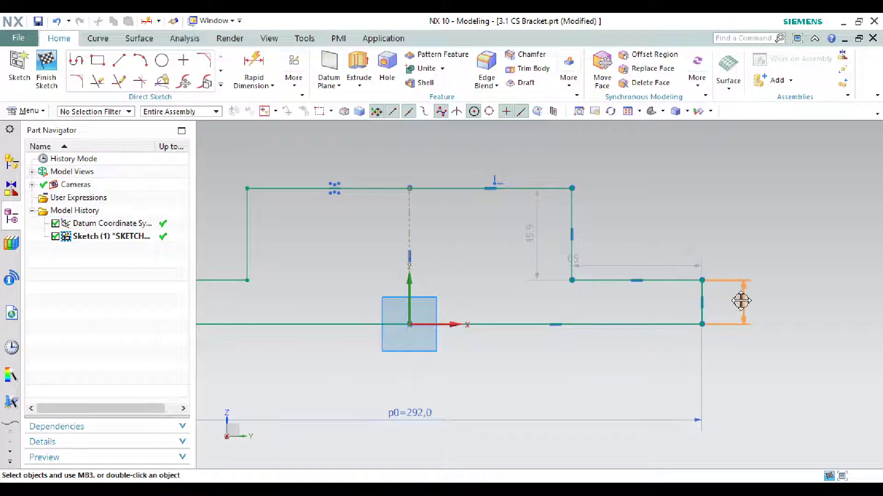
pyautogui.doubleClick(755, 300)
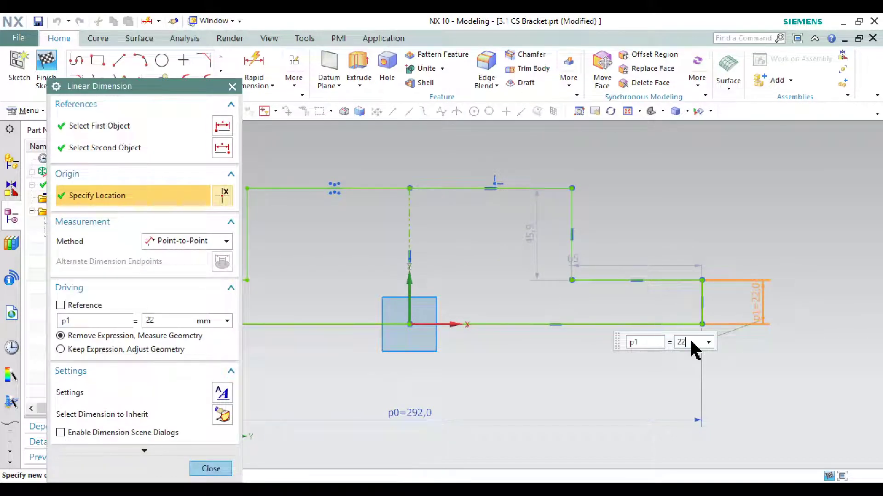
pyautogui.moveTo(691, 342); pyautogui.dragTo(664, 342)
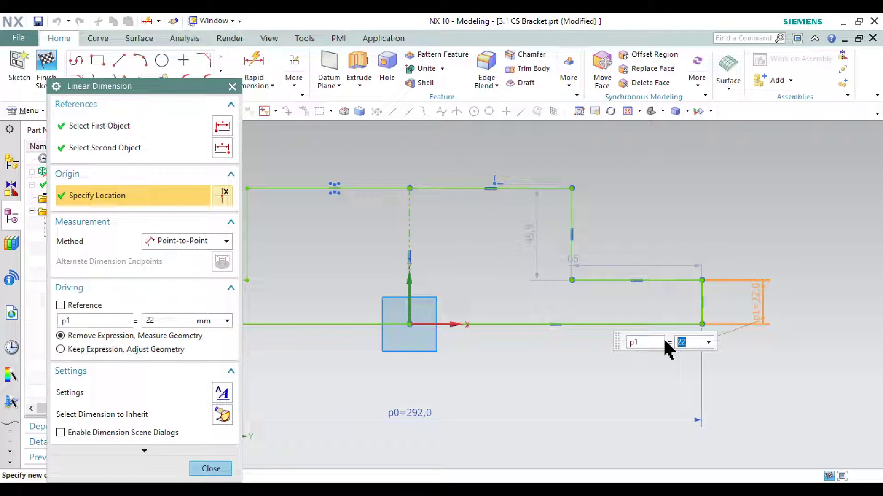
pyautogui.write('19')
pyautogui.press('Return')
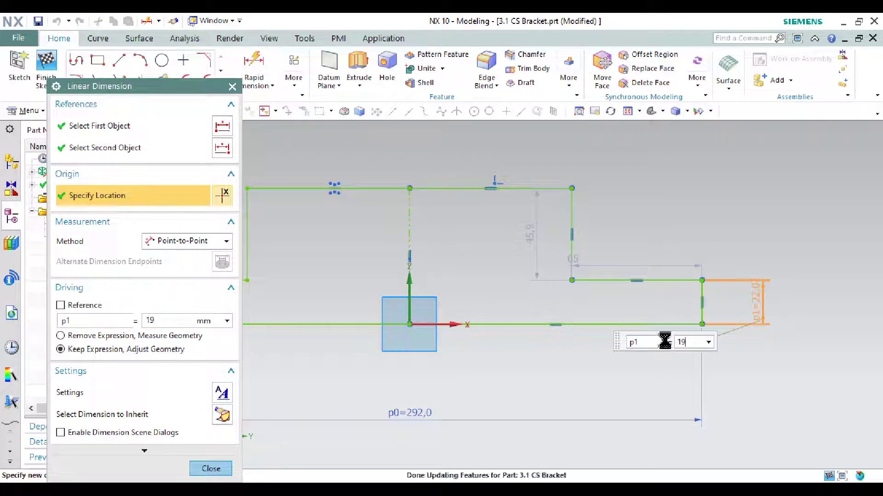
pyautogui.click(210, 469)
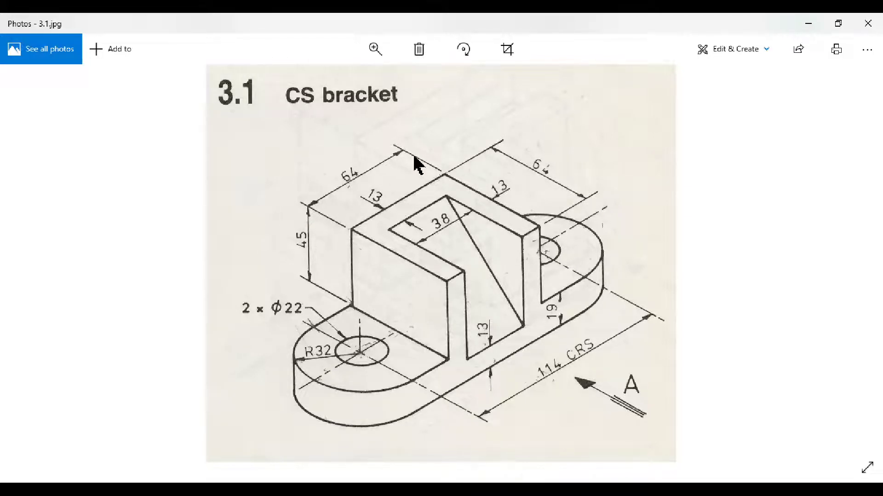
# Step: Add a 64 mm width dimension p2 between the upright's two vertical edges
pyautogui.click(808, 24)
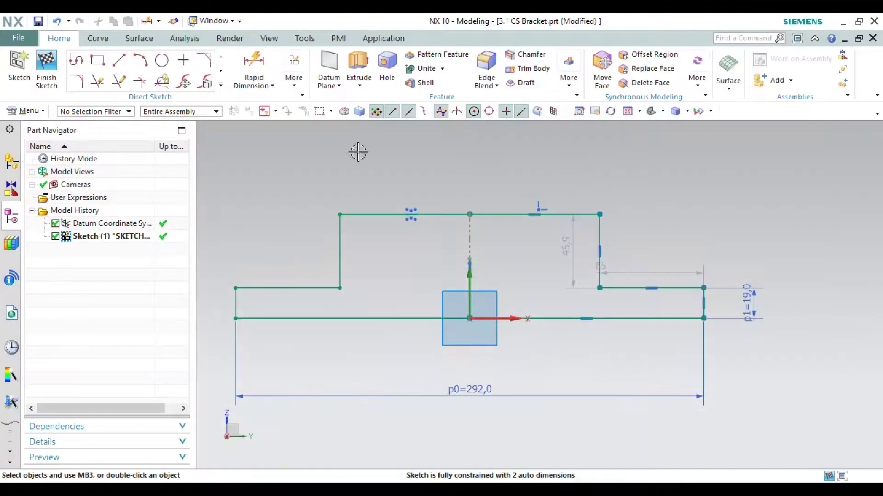
pyautogui.click(256, 69)
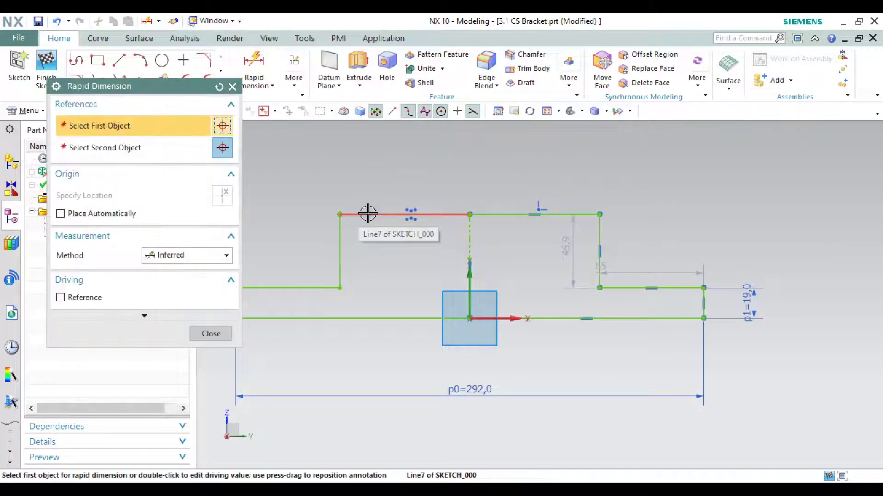
pyautogui.click(339, 237)
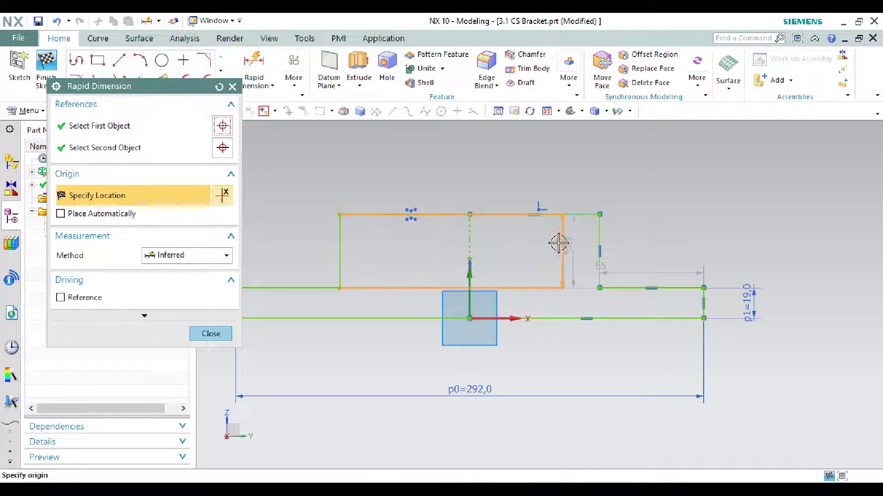
pyautogui.click(594, 235)
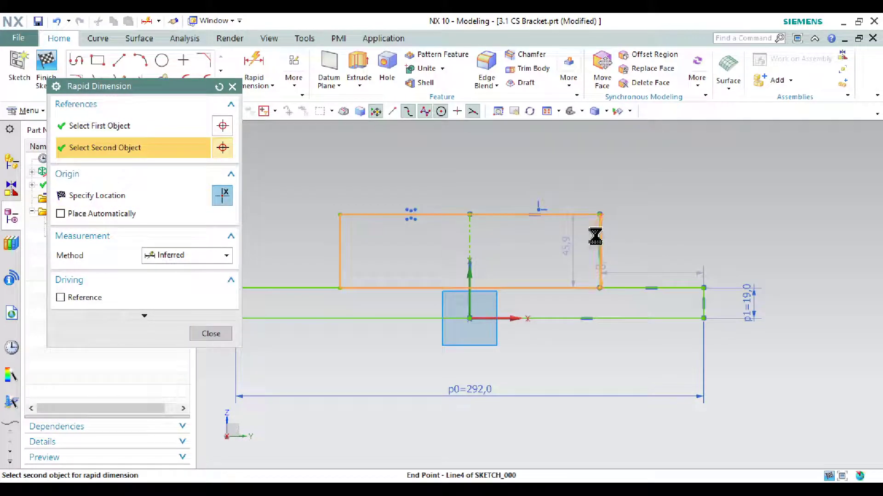
pyautogui.click(459, 173)
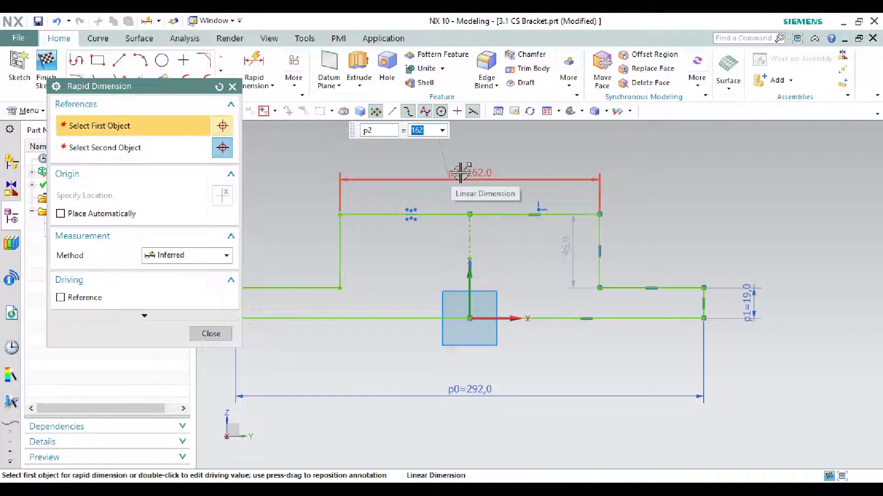
pyautogui.write('64')
pyautogui.press('Return')
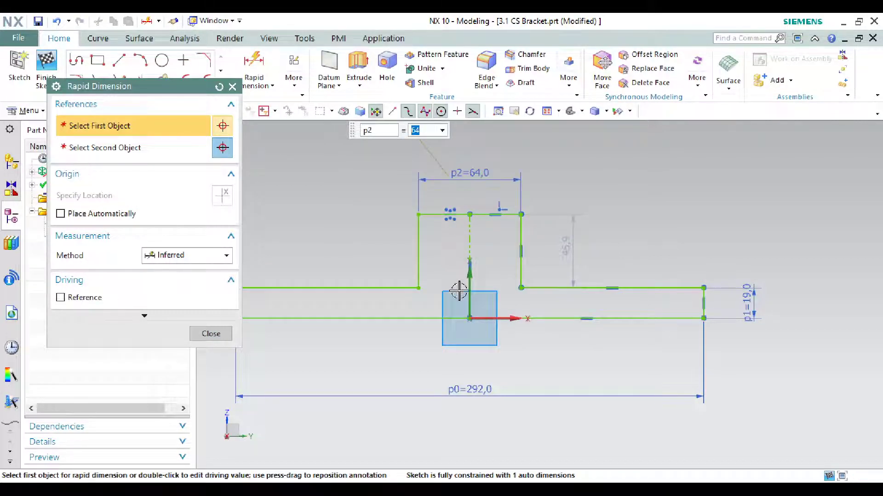
pyautogui.click(214, 335)
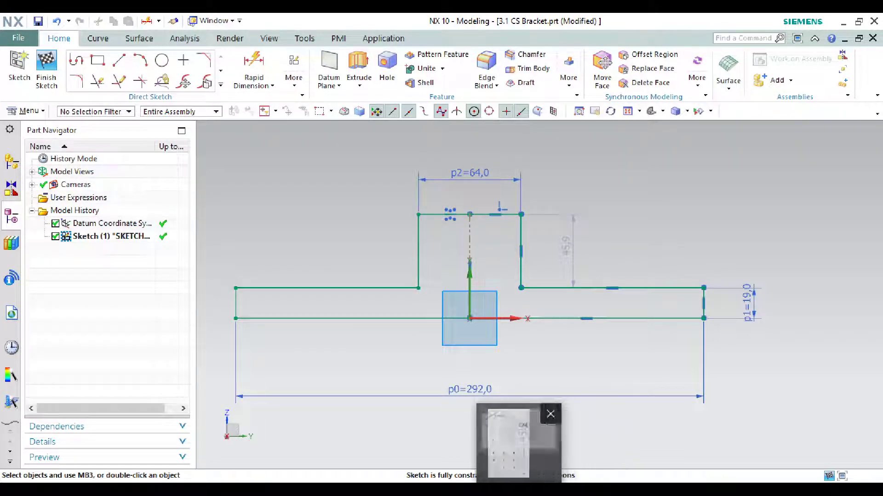
# Step: Check the 114 CRS length on the reference drawing and open the overall length dimension p0
pyautogui.click(524, 441)
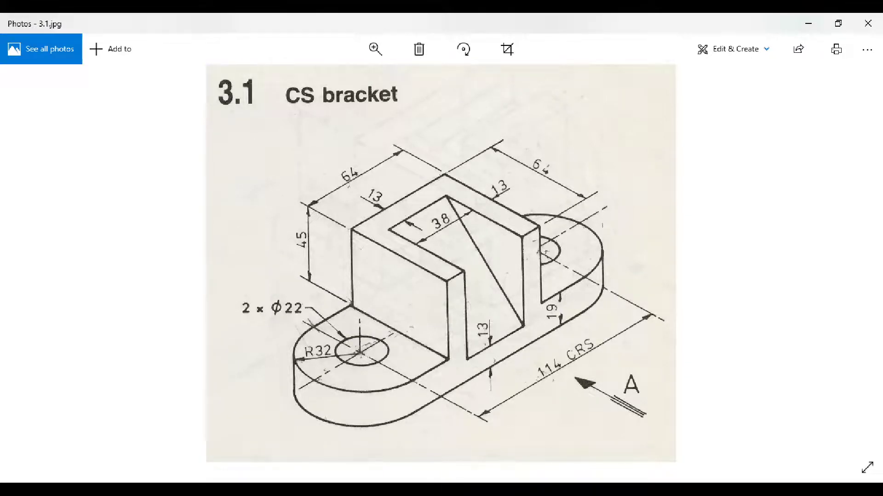
pyautogui.hotkey('alt', 'Tab')
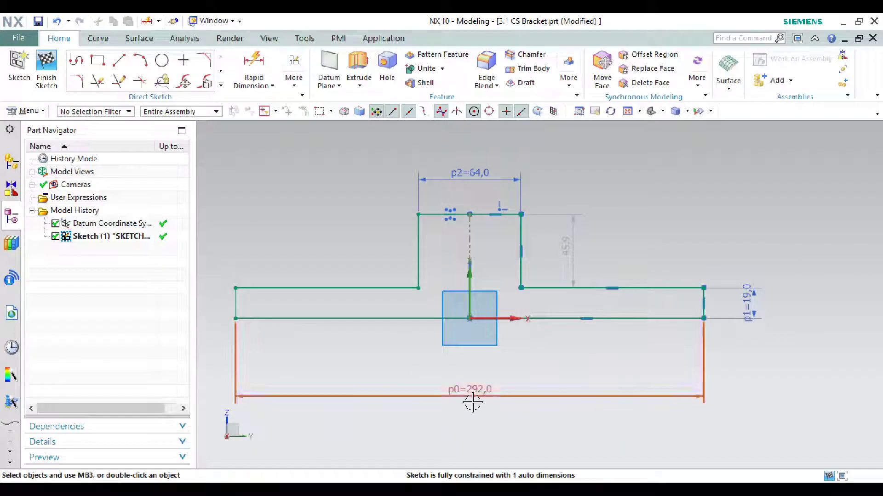
pyautogui.doubleClick(473, 403)
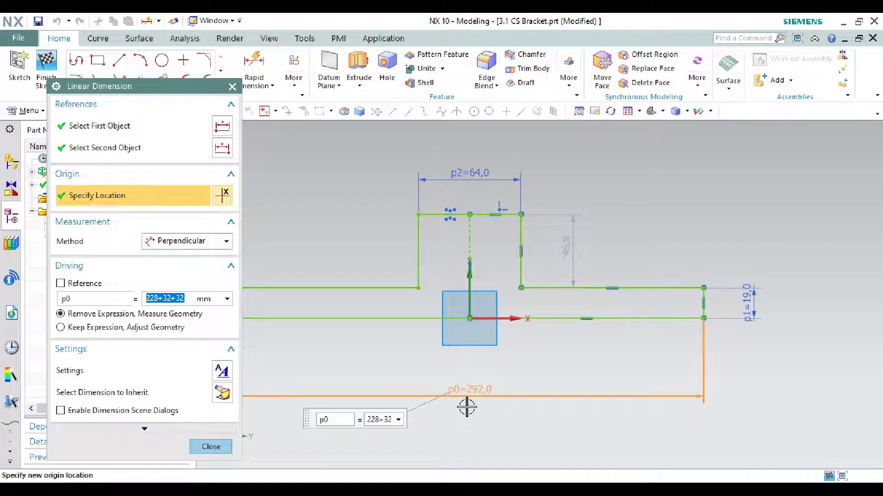
pyautogui.middleClick(466, 407)
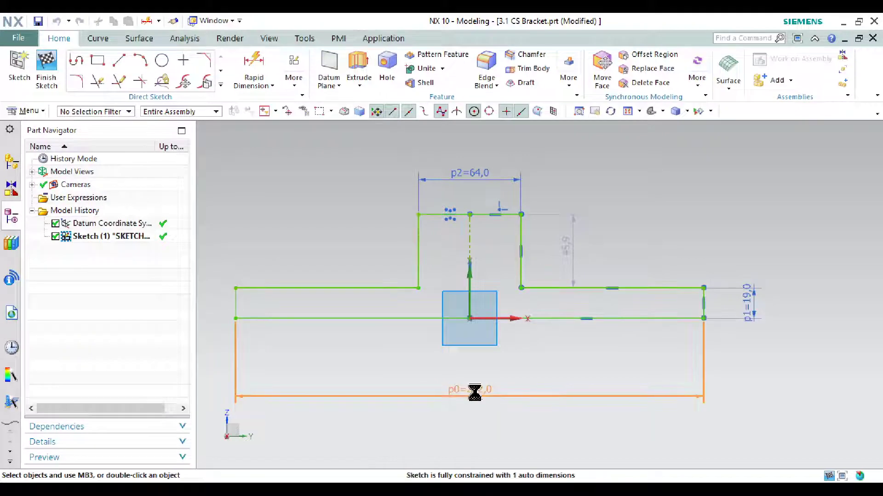
pyautogui.doubleClick(475, 390)
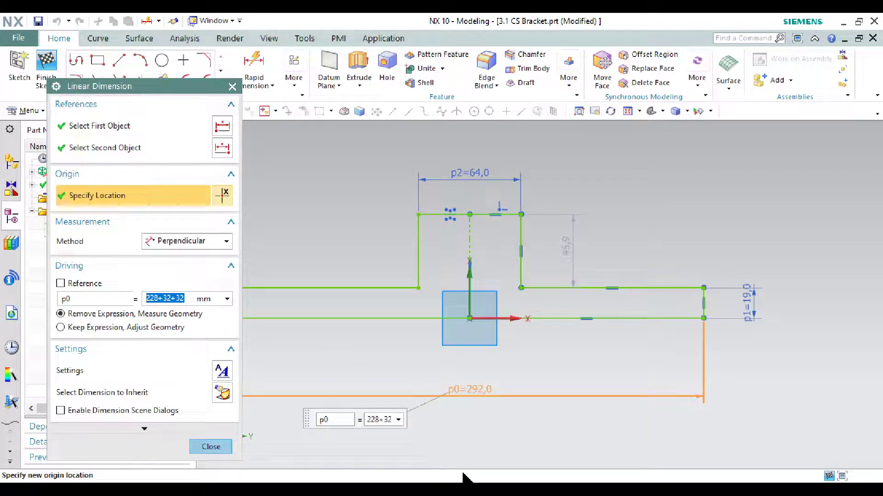
pyautogui.hotkey('alt', 'Tab')
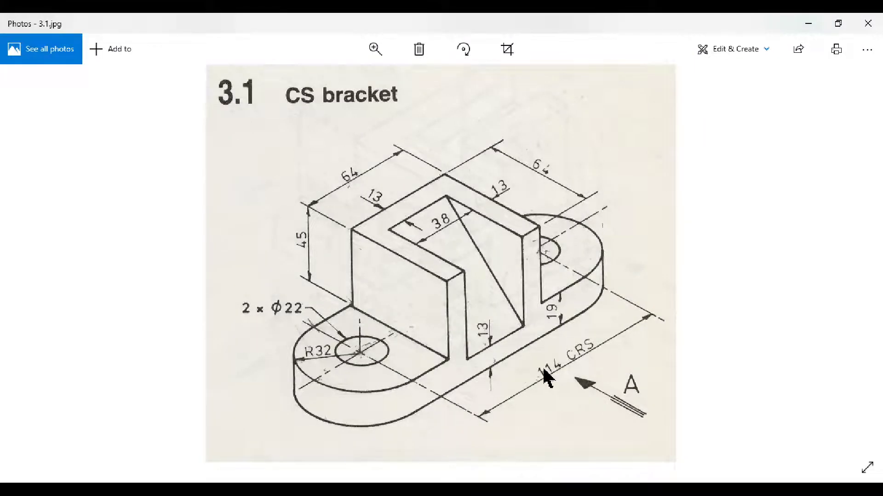
pyautogui.click(809, 23)
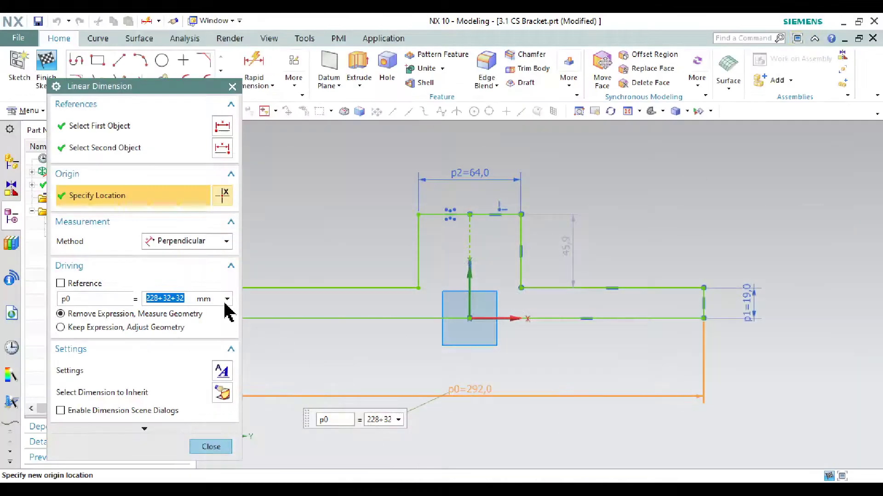
# Step: Replace the 228 term with 114 so p0 becomes 114+32+32 = 178 mm
pyautogui.click(158, 299)
pyautogui.press('BackSpace')
pyautogui.press('BackSpace')
pyautogui.press('BackSpace')
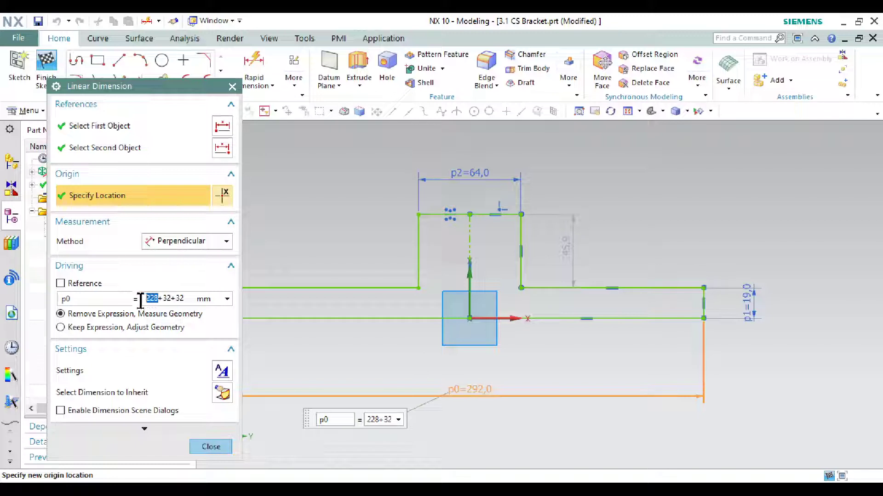
pyautogui.write('114')
pyautogui.press('Return')
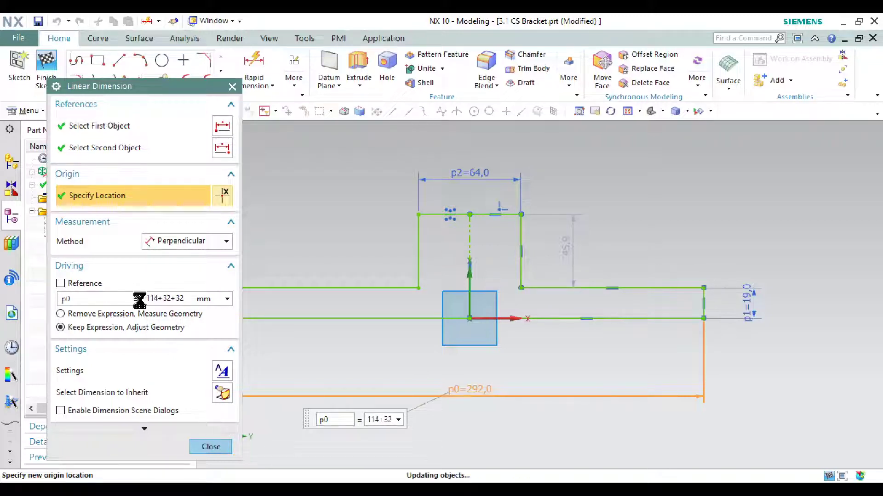
pyautogui.click(210, 447)
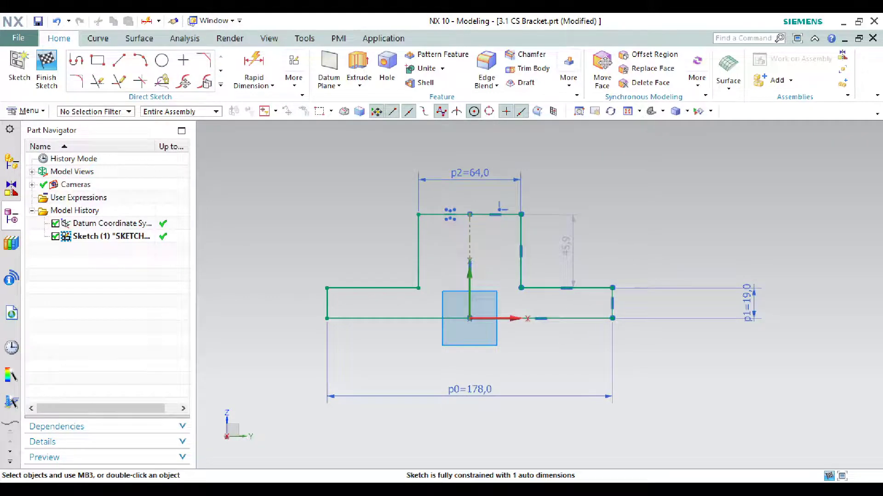
pyautogui.hotkey('alt', 'Tab')
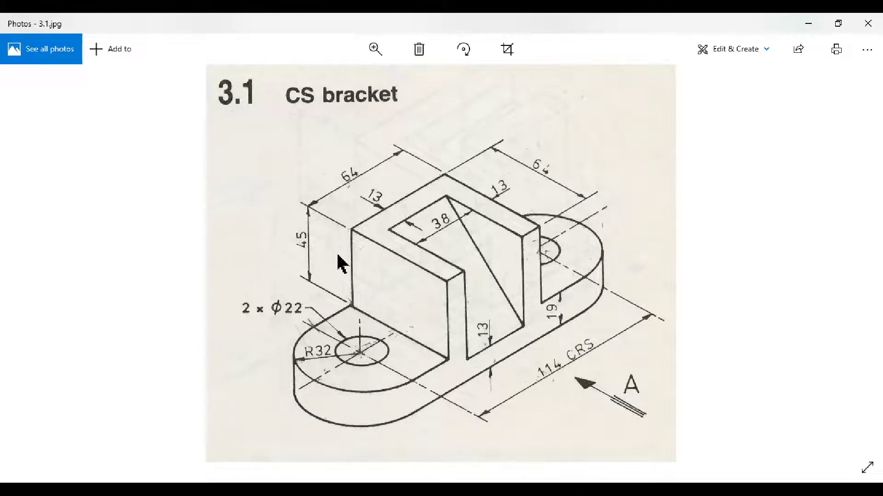
# Step: Change the upright height dimension from 45.9 to 45 and finish the sketch
pyautogui.click(808, 24)
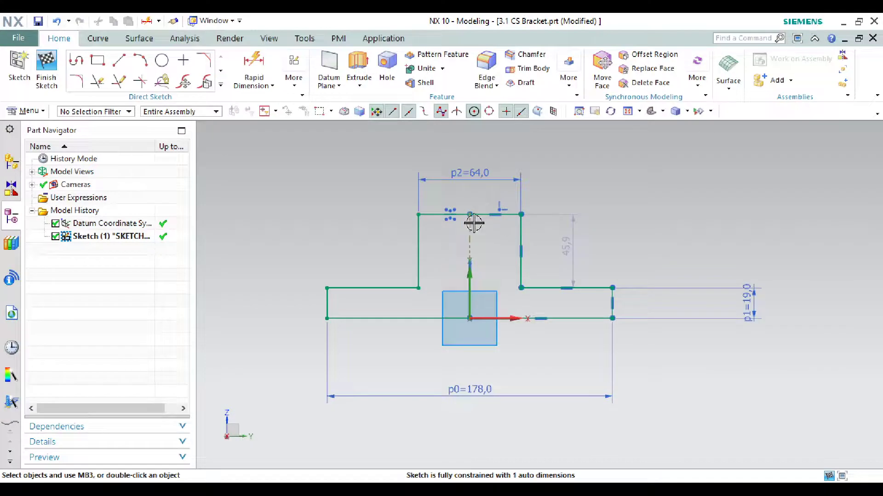
pyautogui.doubleClick(574, 251)
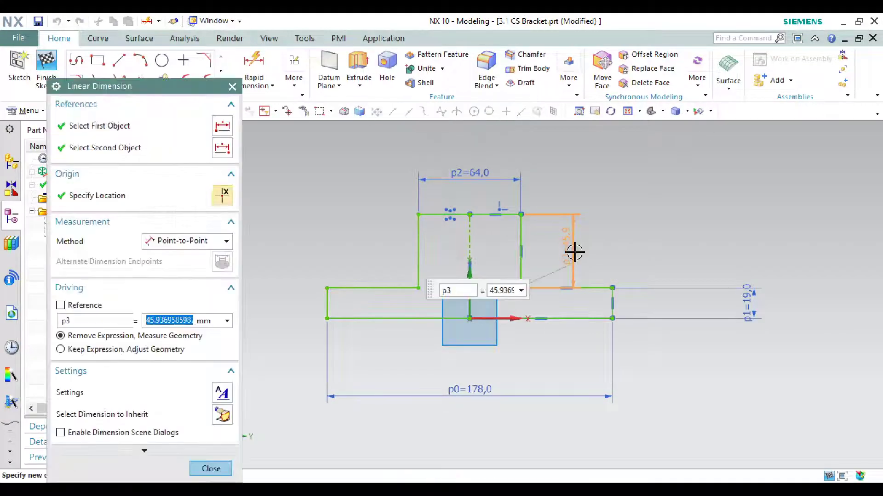
pyautogui.write('45')
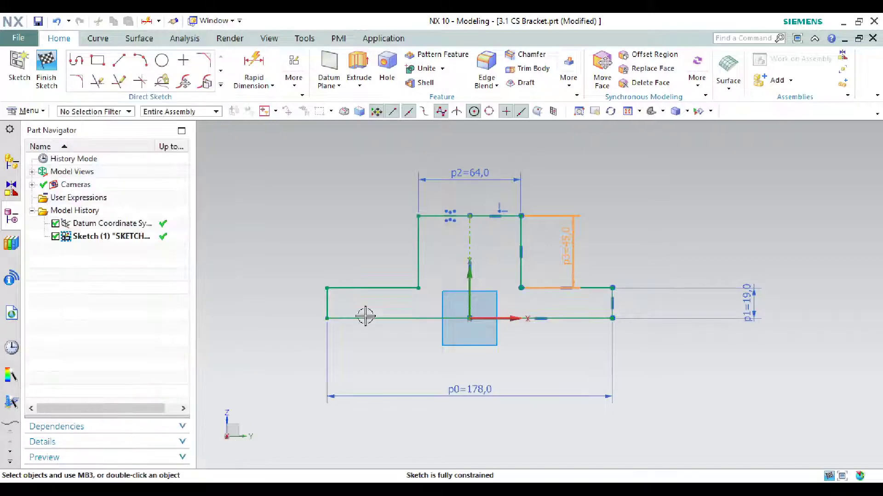
pyautogui.click(53, 71)
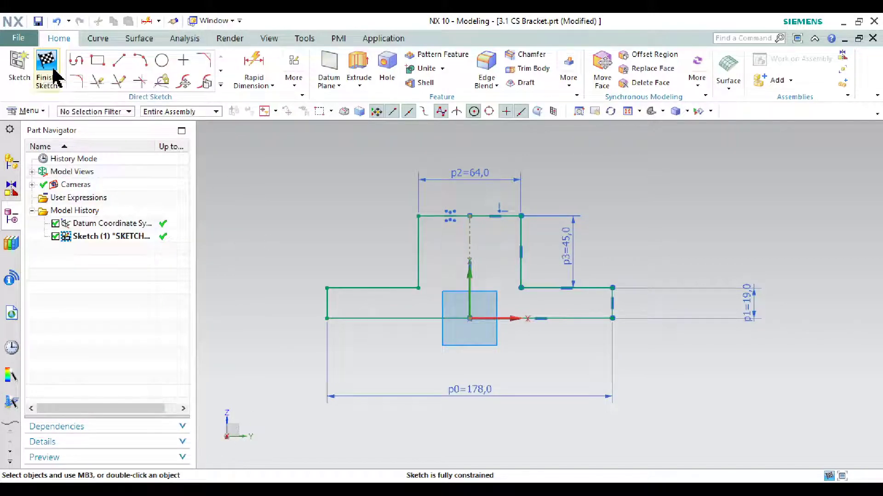
# Step: Extrude the bracket profile in the reversed direction with an end distance of 64 mm
pyautogui.click(651, 111)
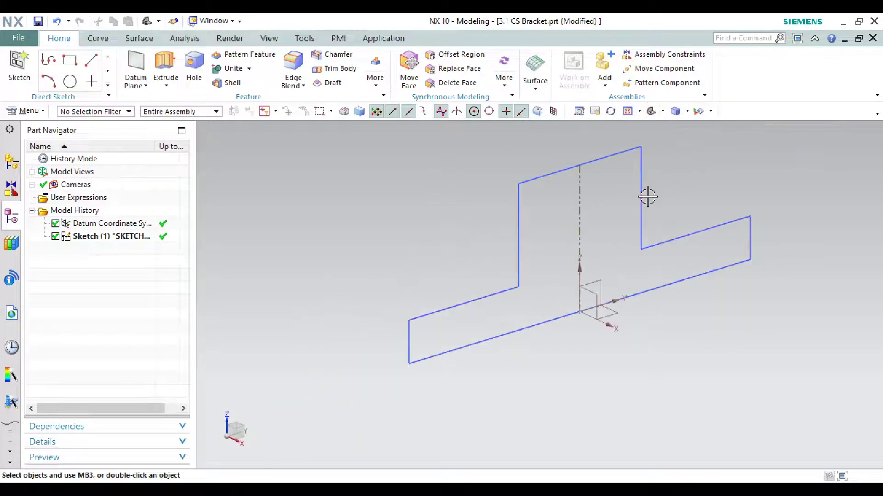
pyautogui.click(165, 61)
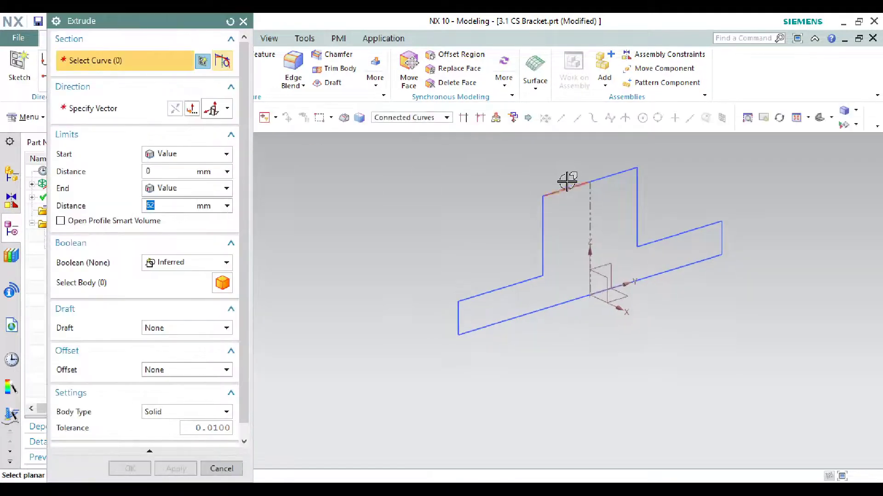
pyautogui.click(568, 190)
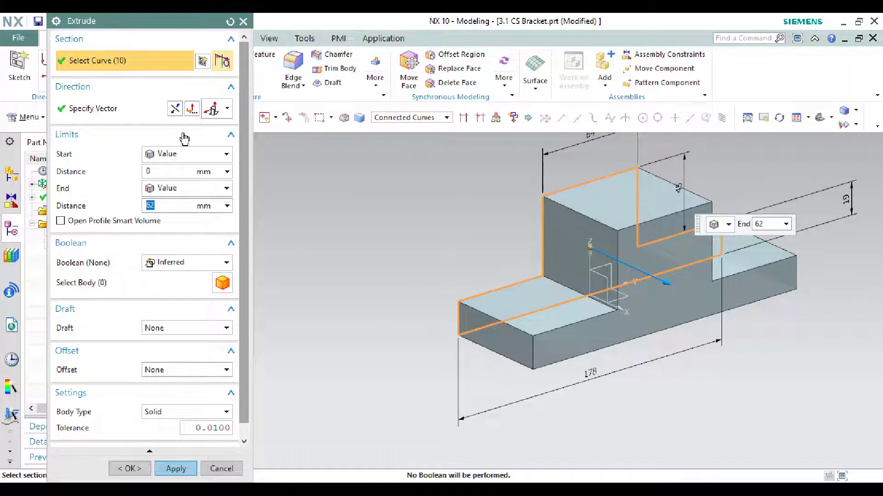
pyautogui.click(175, 110)
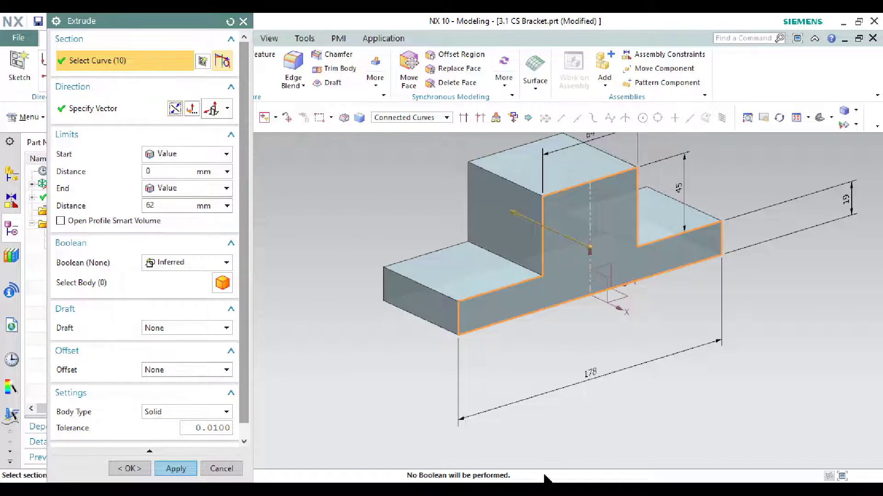
pyautogui.hotkey('alt', 'Tab')
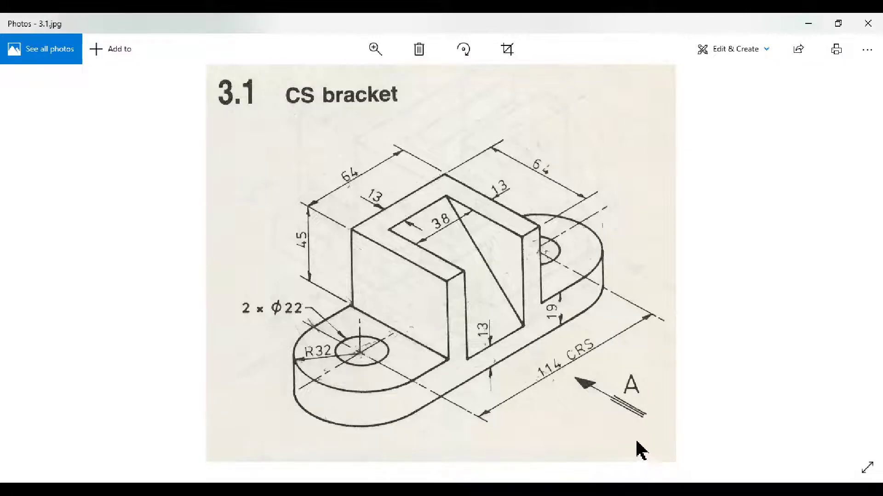
pyautogui.click(807, 23)
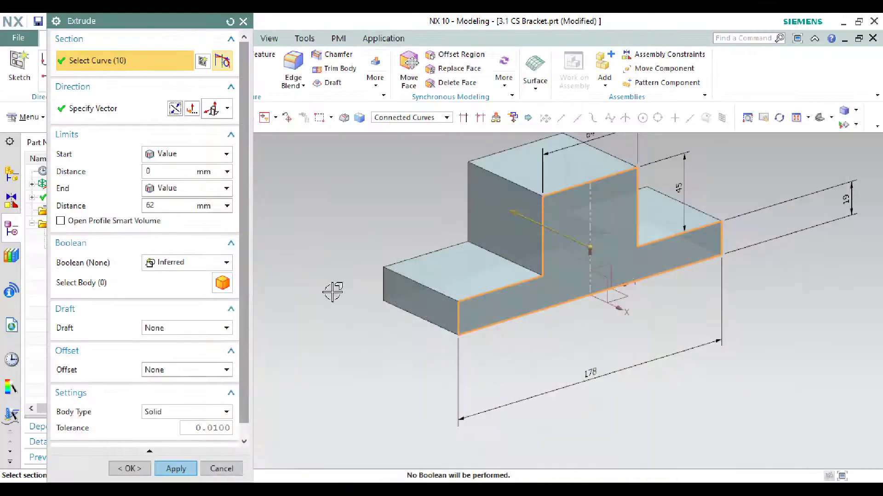
pyautogui.click(162, 206)
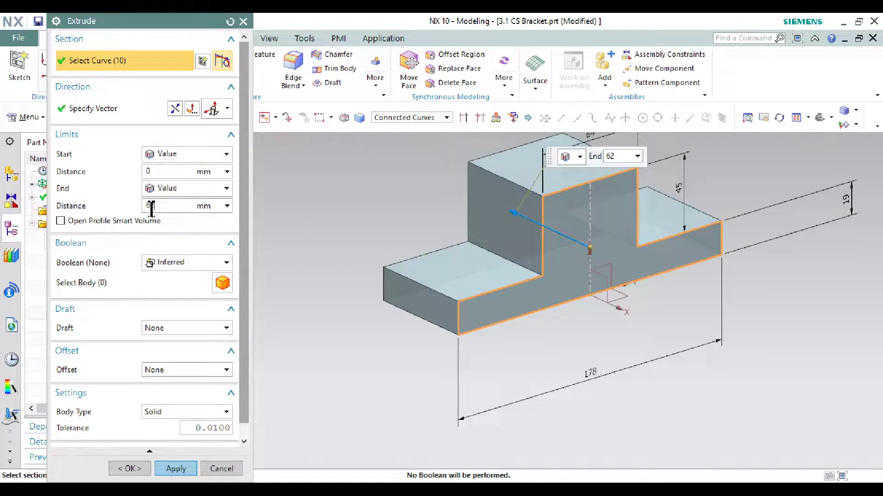
pyautogui.doubleClick(151, 205)
pyautogui.write('64')
pyautogui.press('Return')
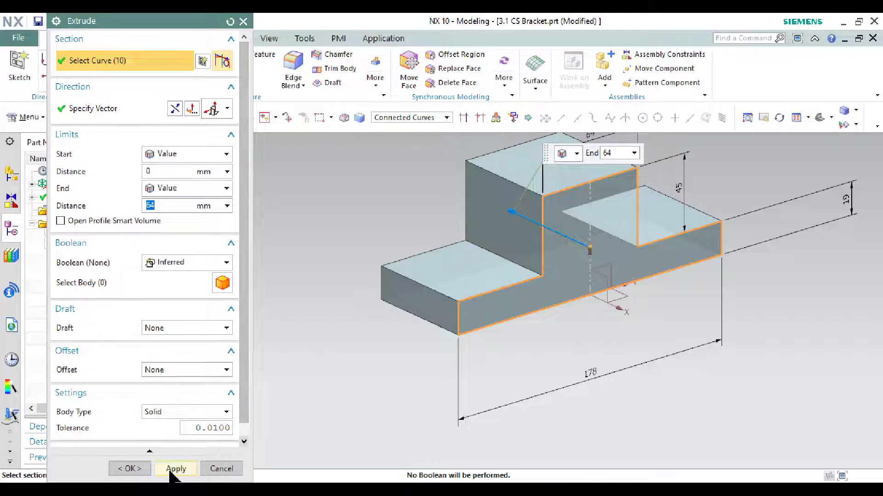
pyautogui.click(169, 469)
pyautogui.click(216, 469)
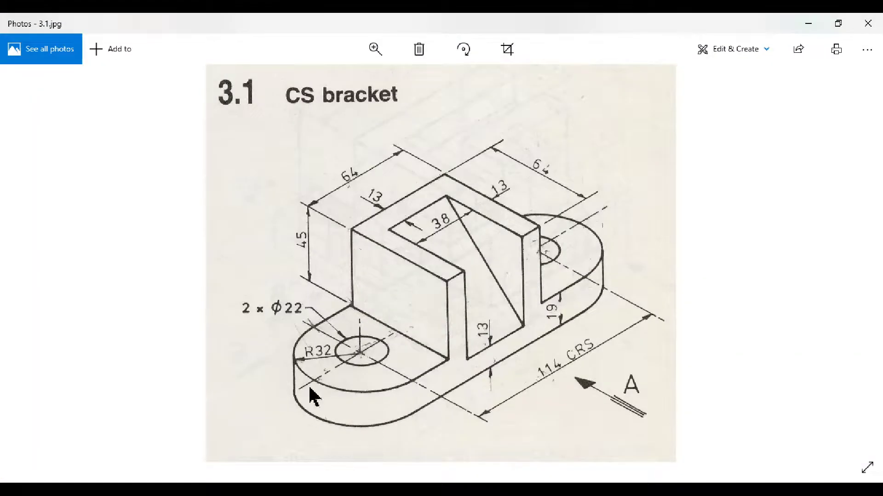
# Step: Apply a 32 mm Edge Blend to the four vertical corner edges at the base ends
pyautogui.click(808, 26)
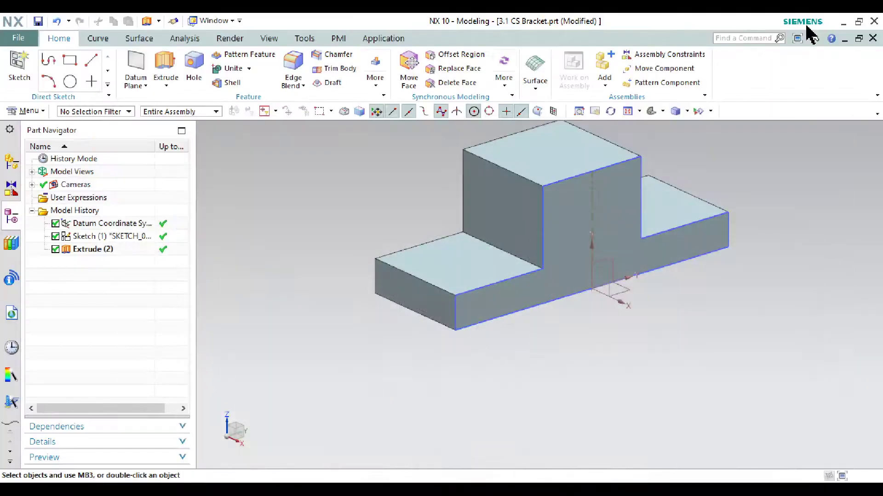
pyautogui.click(294, 60)
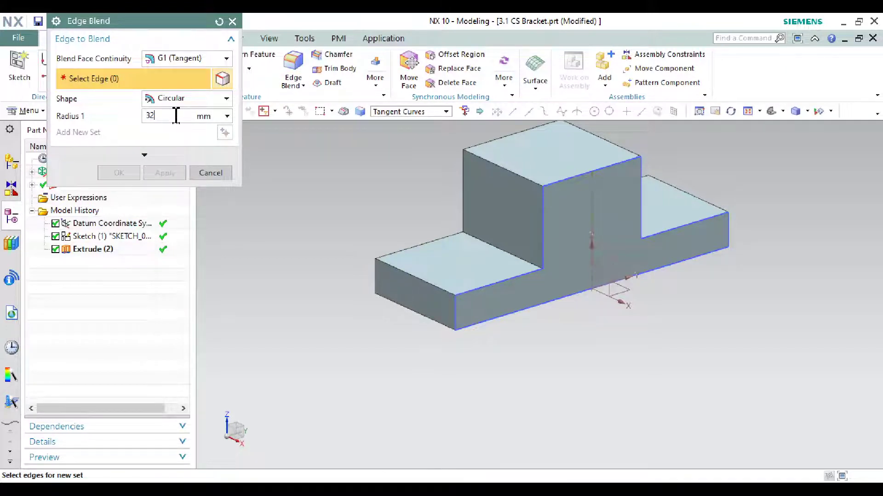
pyautogui.click(457, 304)
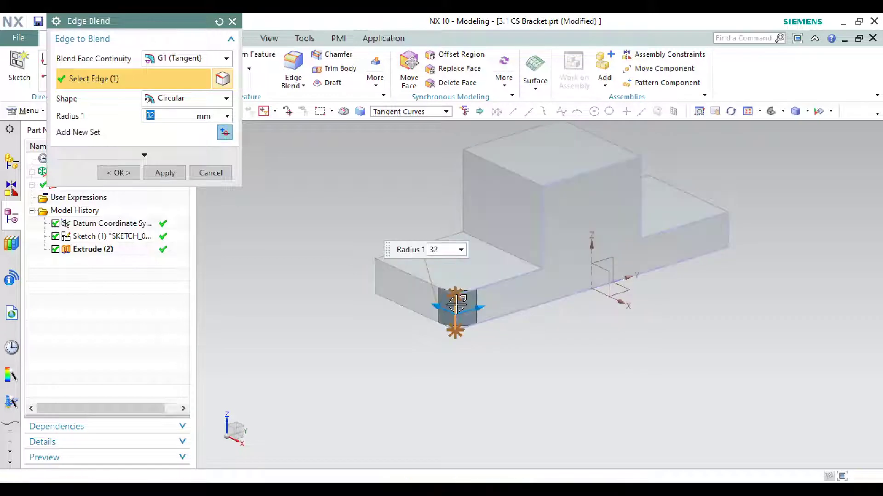
pyautogui.click(375, 272)
pyautogui.click(730, 230)
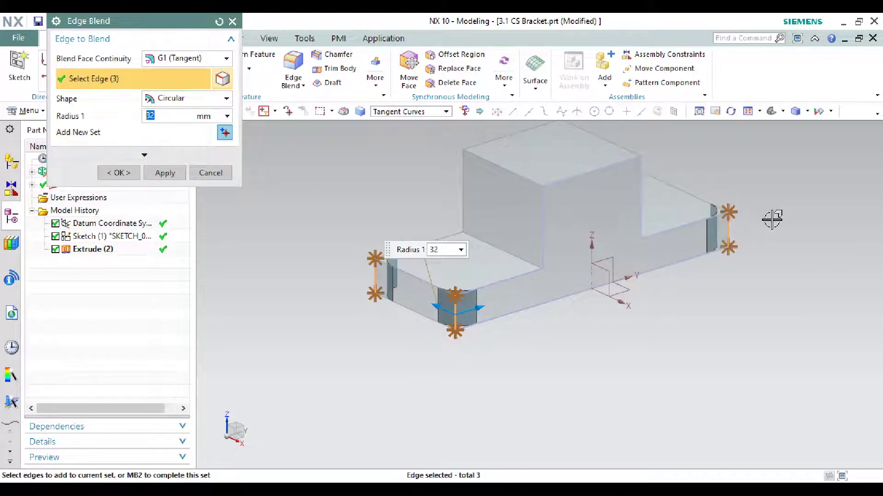
pyautogui.moveTo(770, 218); pyautogui.dragTo(723, 204, button='middle')
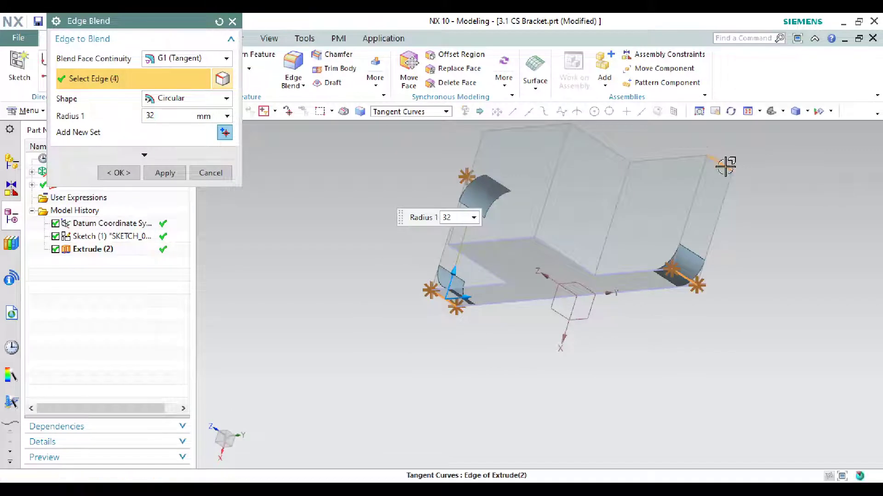
pyautogui.click(724, 168)
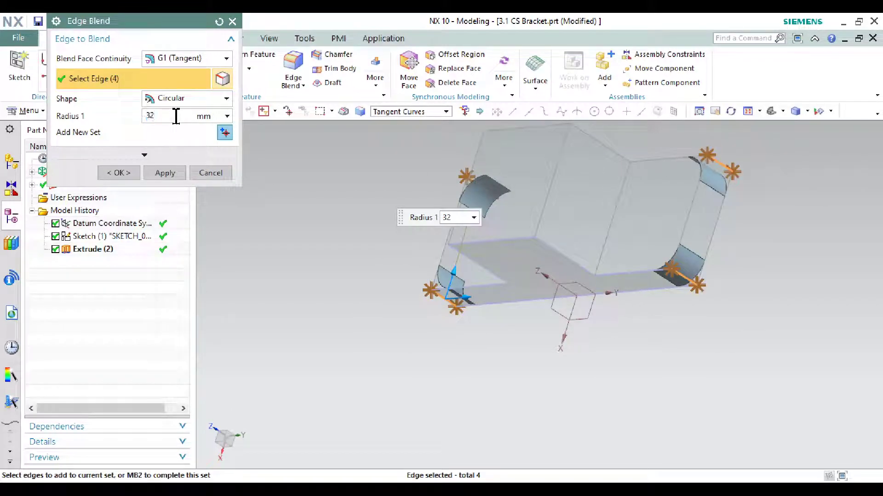
pyautogui.press('Return')
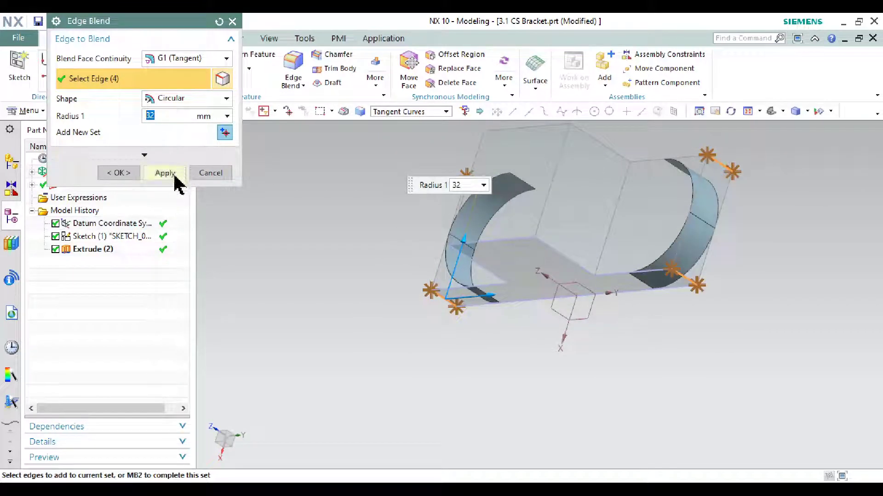
pyautogui.moveTo(342, 271)
pyautogui.mouseDown(button='middle')
pyautogui.moveTo(383, 253)
pyautogui.moveTo(396, 258)
pyautogui.mouseUp(button='middle')
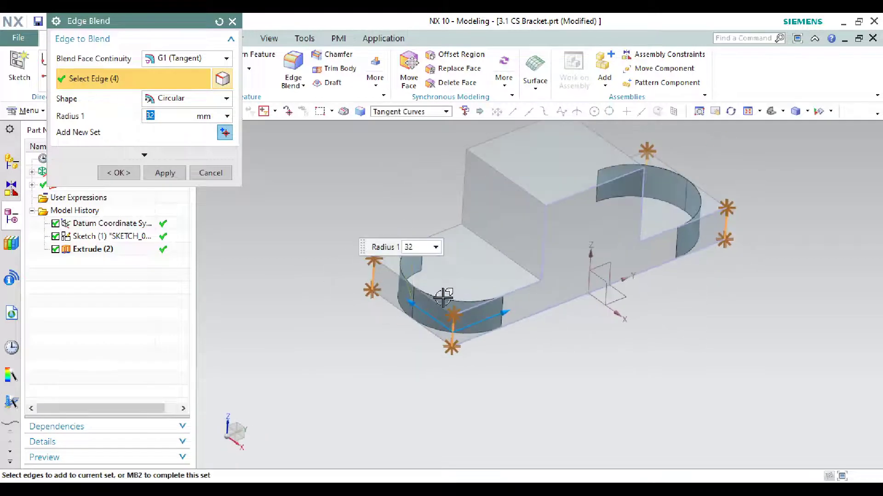
pyautogui.click(163, 174)
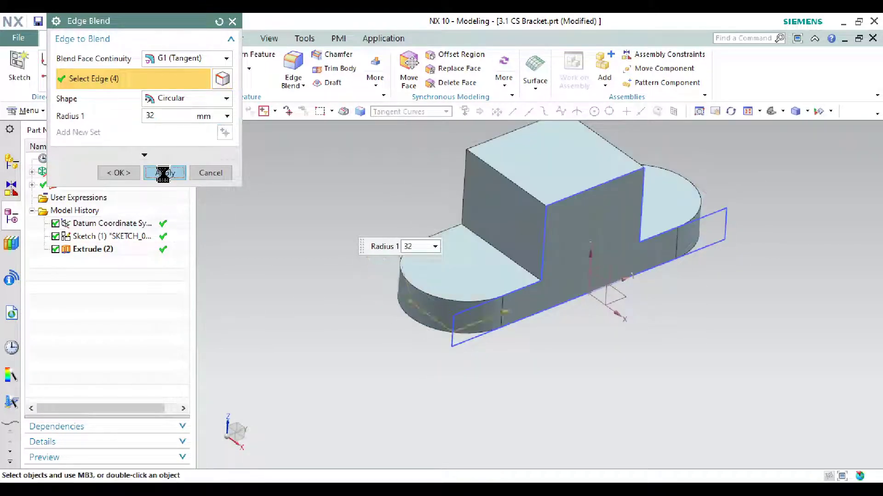
pyautogui.click(207, 174)
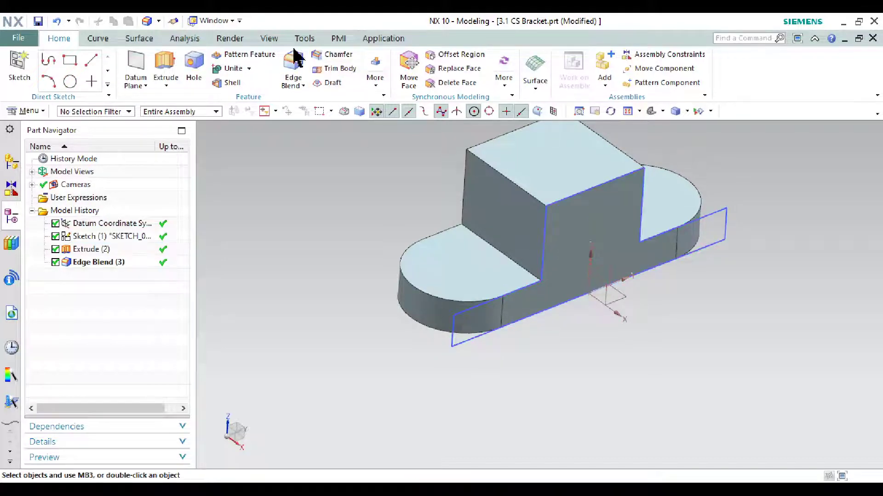
# Step: Hide all sketches and datums using Show and Hide by type
pyautogui.click(272, 39)
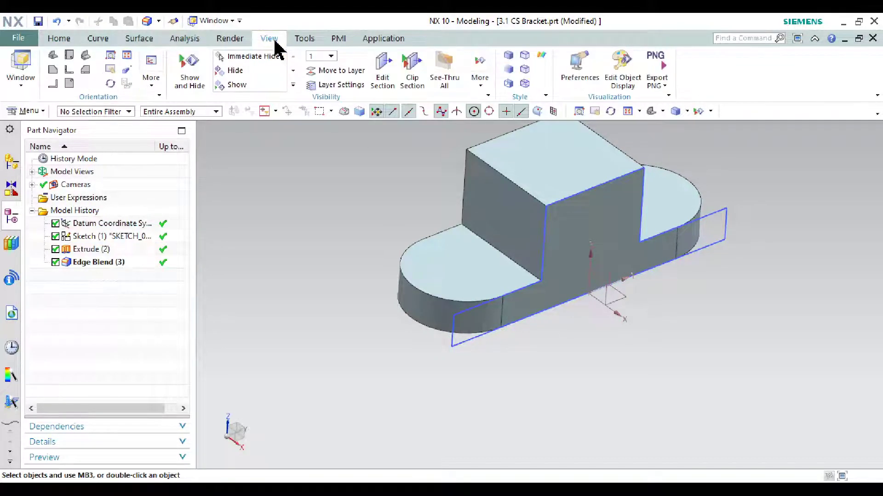
pyautogui.click(195, 80)
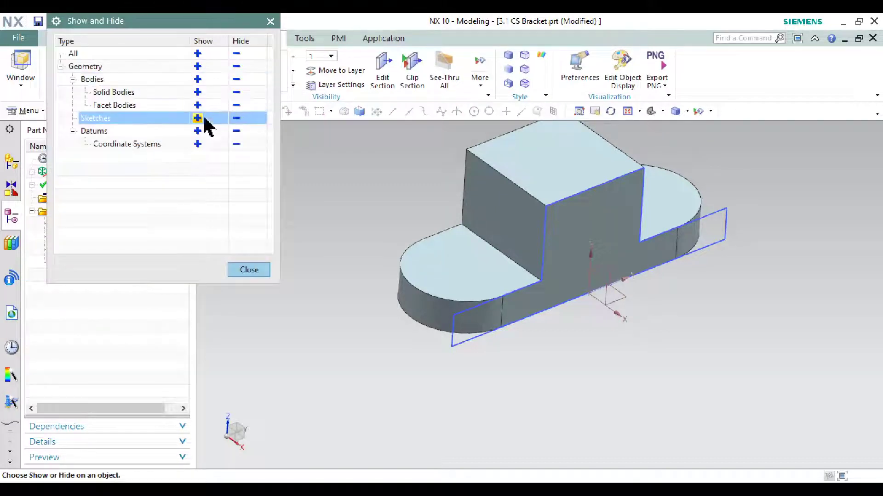
pyautogui.click(237, 119)
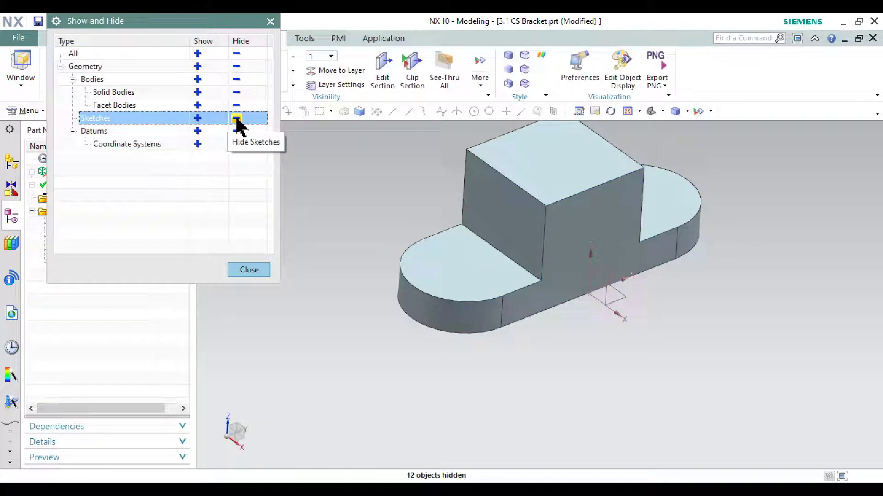
pyautogui.click(236, 132)
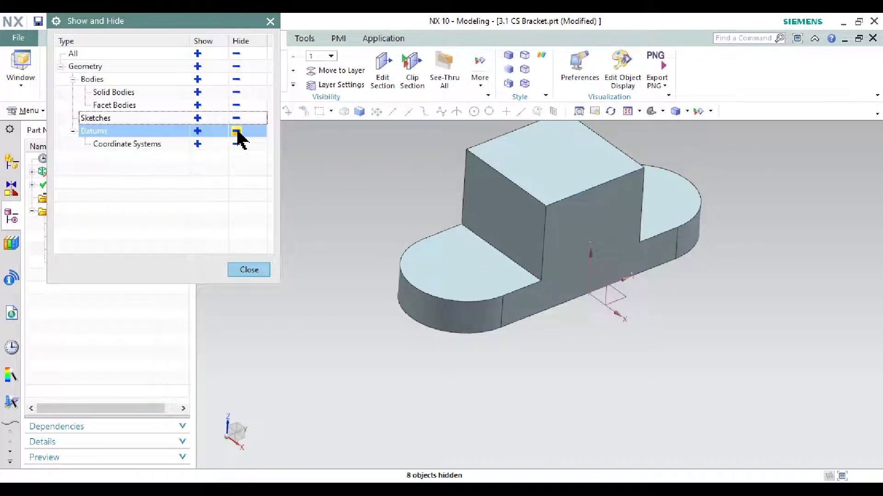
pyautogui.click(249, 270)
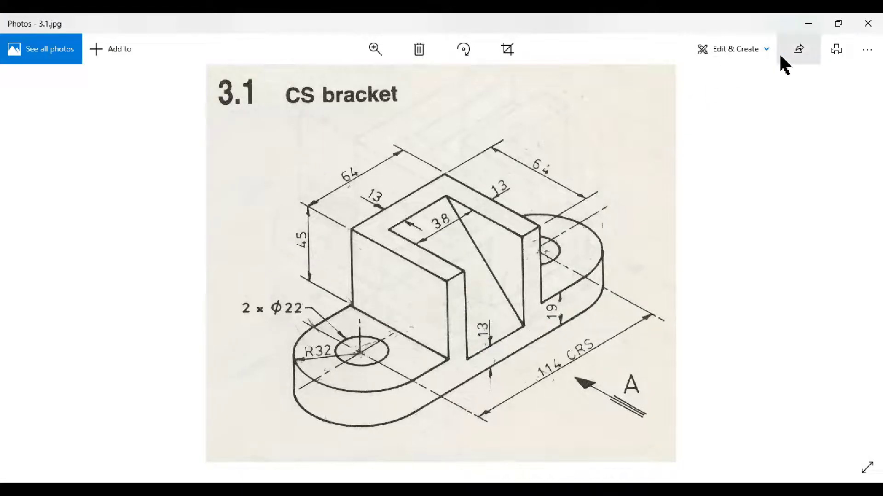
# Step: Minimize the Photos reference drawing to bring the NX bracket back into view
pyautogui.click(809, 24)
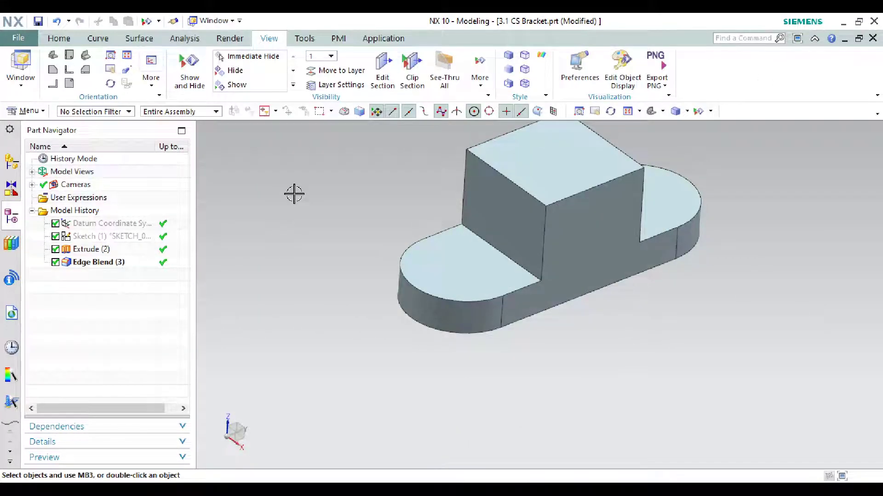
# Step: Create a datum plane bisecting the upright block's two opposite end faces
pyautogui.click(61, 39)
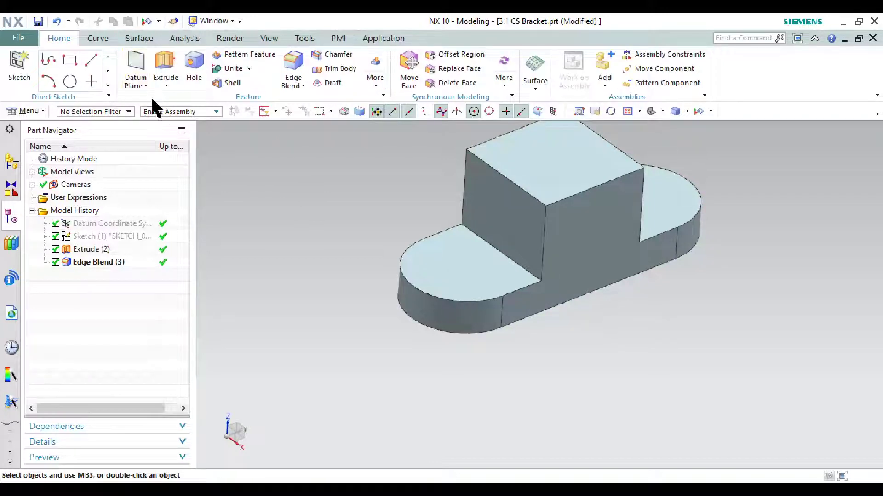
pyautogui.click(137, 70)
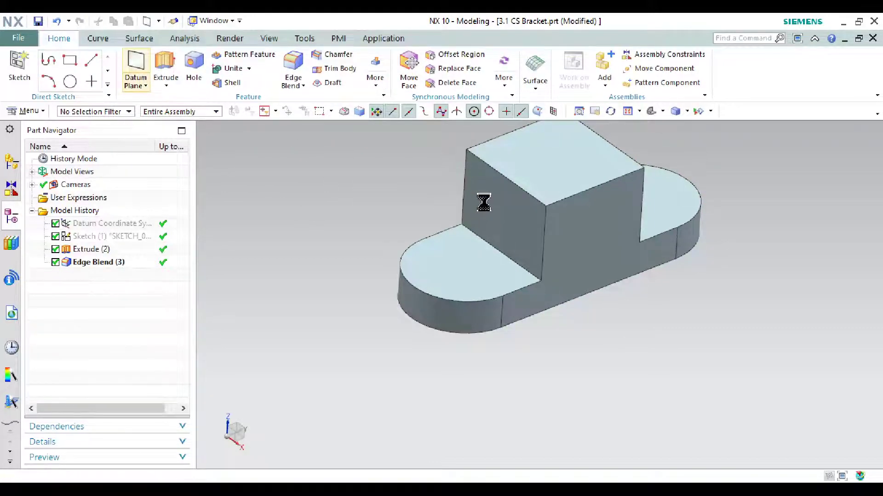
pyautogui.click(508, 197)
pyautogui.moveTo(660, 203)
pyautogui.mouseDown(button='middle')
pyautogui.moveTo(600, 212)
pyautogui.moveTo(573, 248)
pyautogui.mouseUp(button='middle')
pyautogui.click(592, 180)
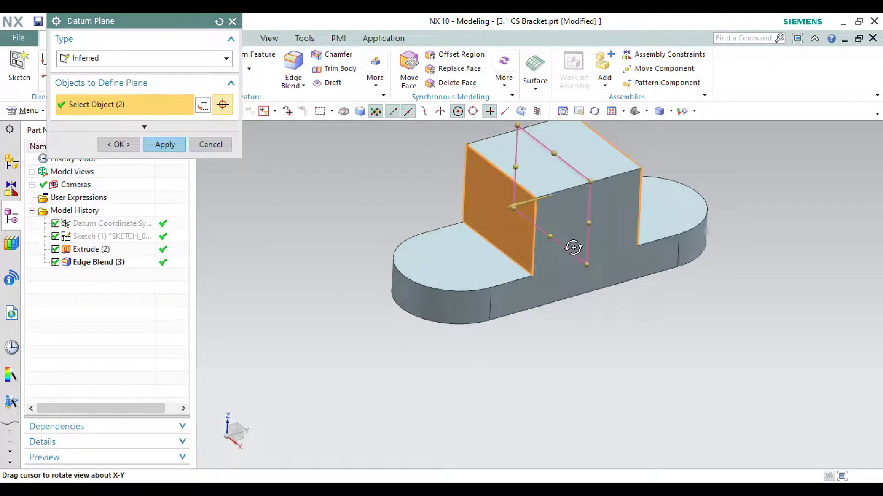
pyautogui.click(166, 146)
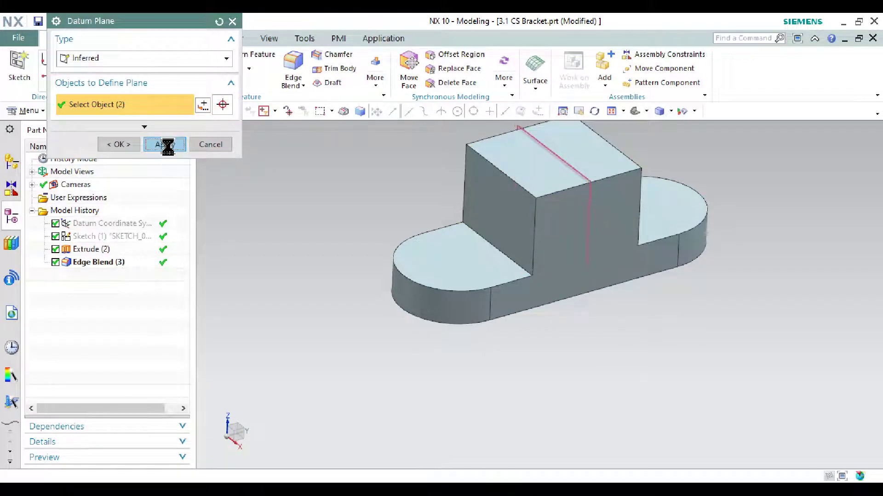
pyautogui.click(202, 146)
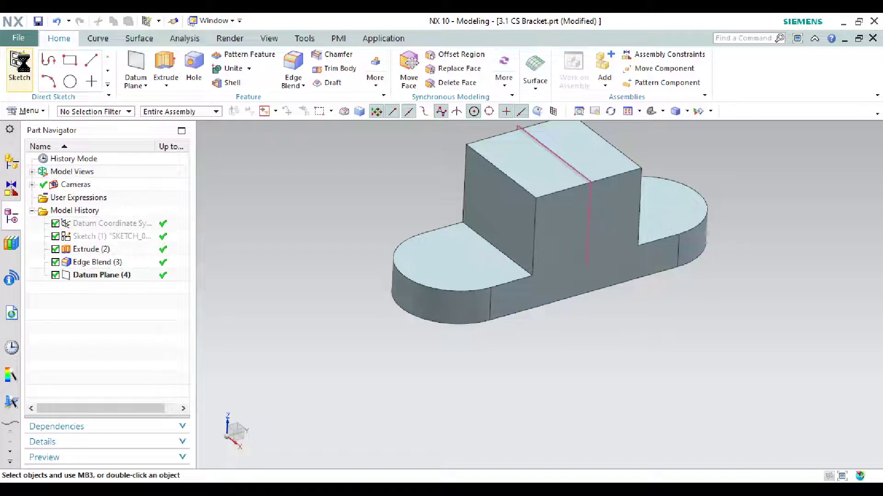
# Step: Start a new sketch on the midway datum plane
pyautogui.click(20, 64)
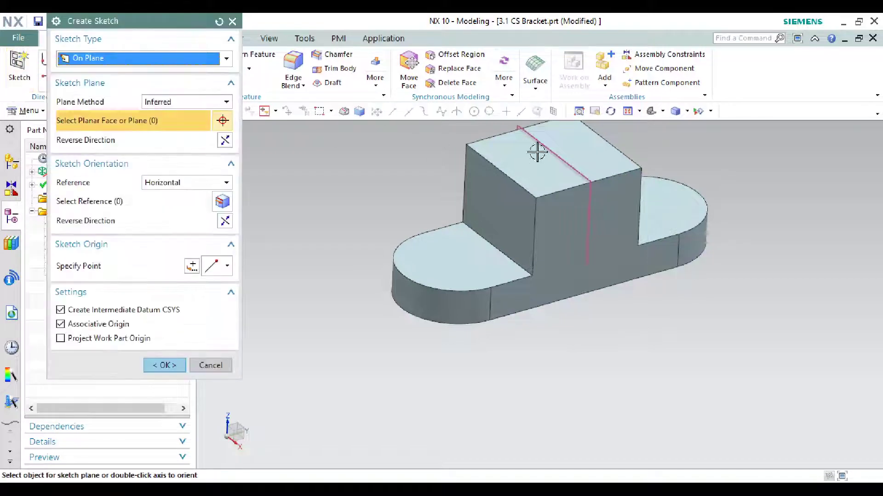
pyautogui.click(570, 167)
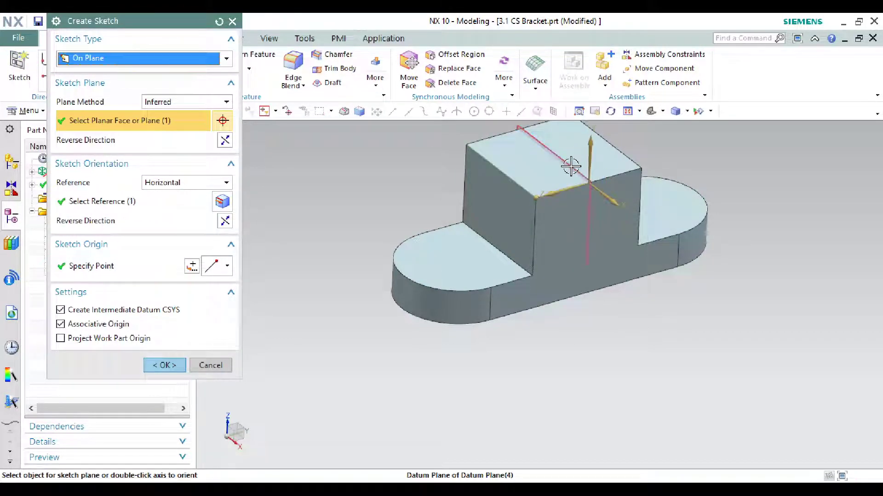
pyautogui.click(170, 365)
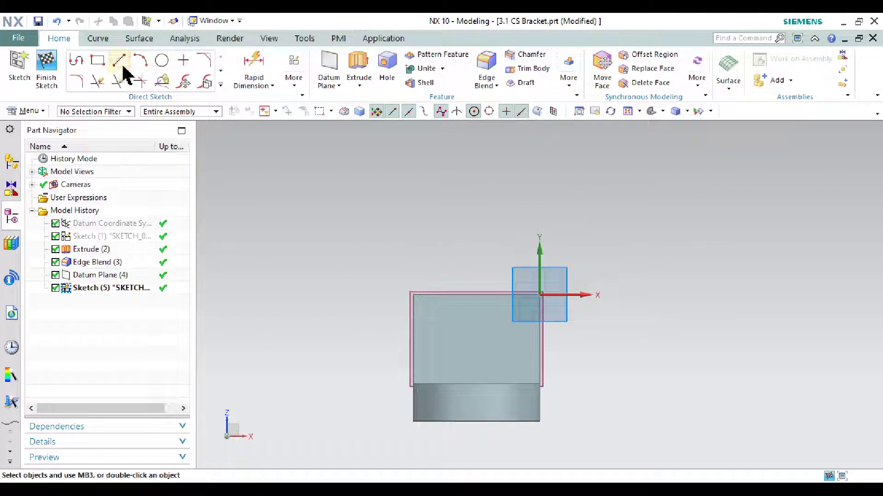
# Step: Draw a 52-long top line leftward from the origin, then a diagonal to the lower-right corner
pyautogui.click(80, 64)
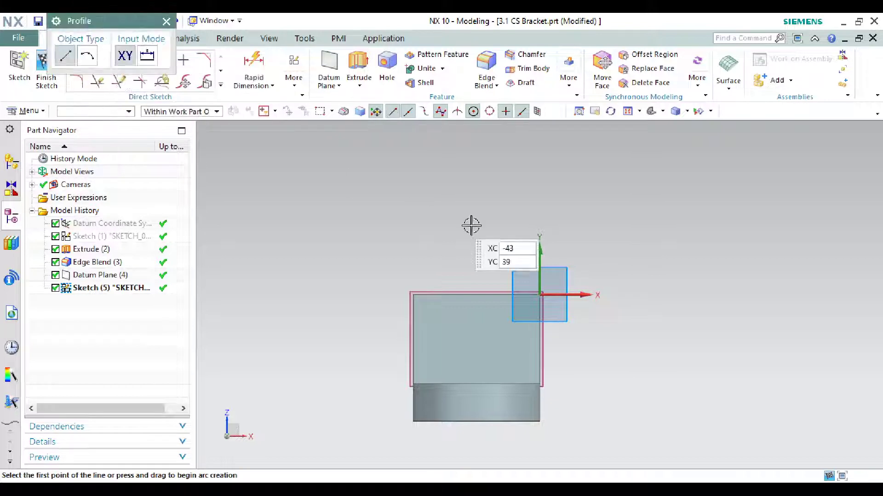
pyautogui.click(540, 295)
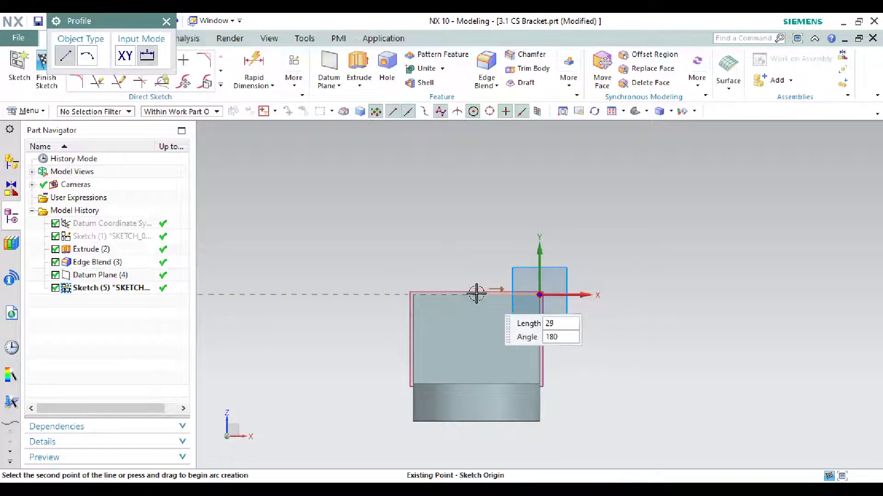
pyautogui.click(435, 296)
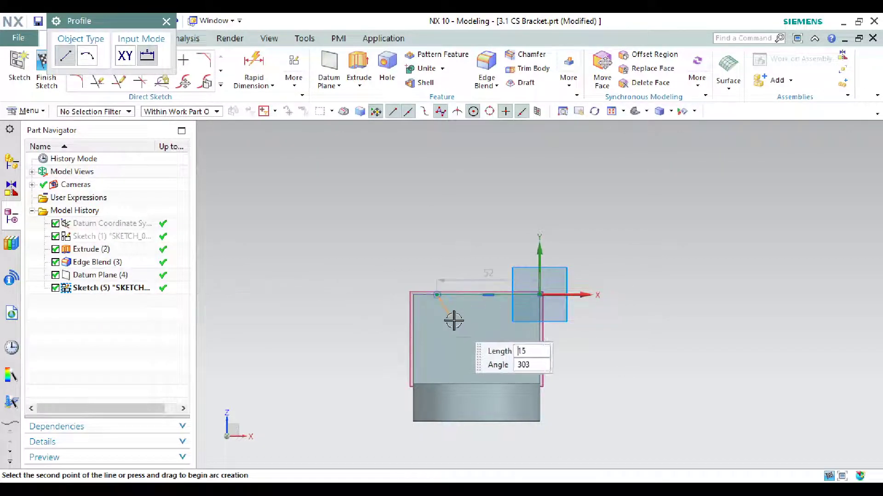
pyautogui.click(539, 403)
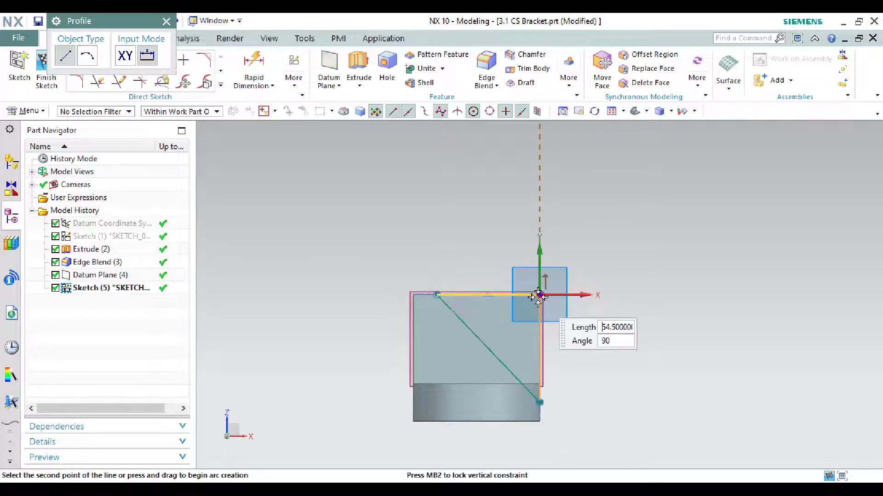
pyautogui.rightClick(654, 213)
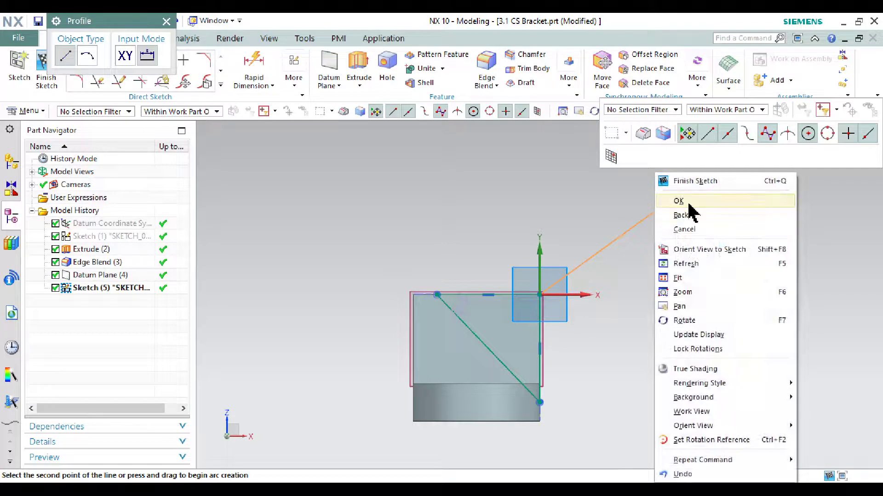
pyautogui.click(688, 205)
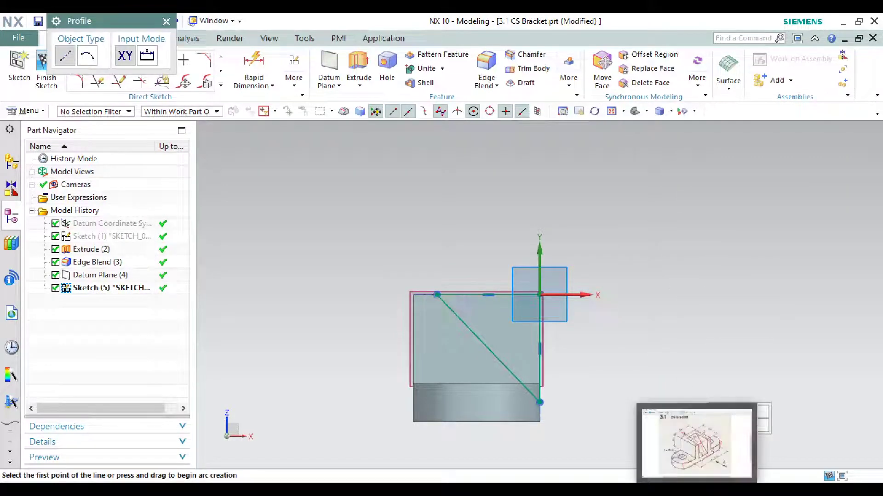
pyautogui.click(510, 441)
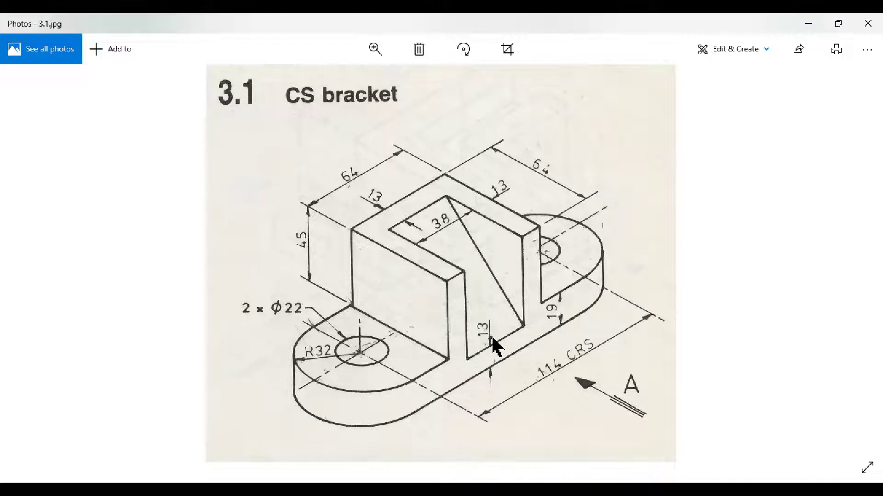
pyautogui.click(804, 23)
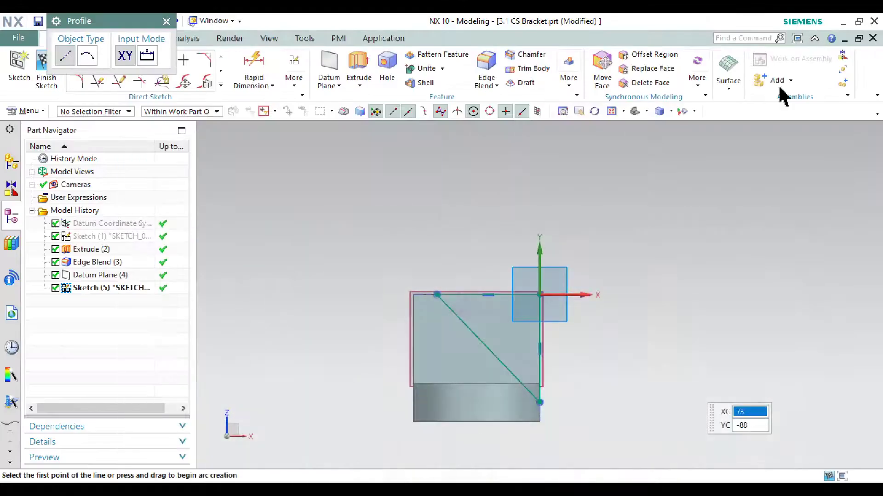
# Step: Add a vertical dimension p14 on the short edge despite the overconstraint warning
pyautogui.click(254, 65)
pyautogui.scroll(4, 551, 435)
pyautogui.scroll(2, 551, 435)
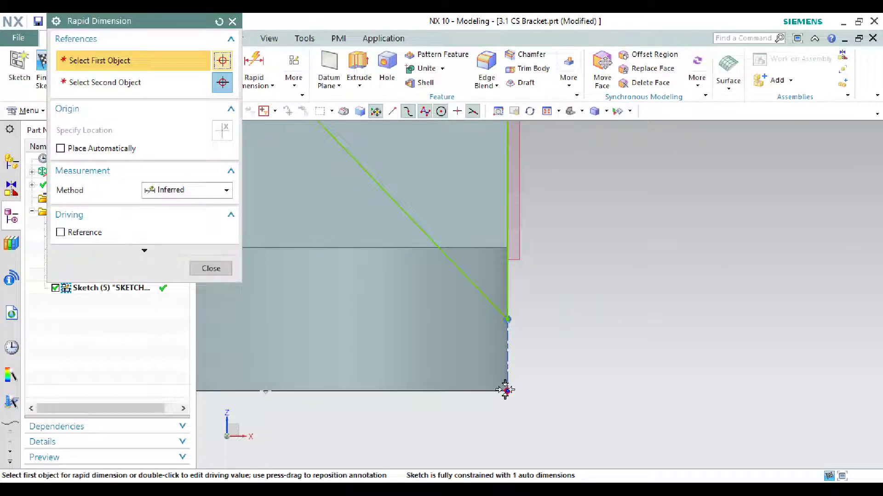
pyautogui.click(506, 390)
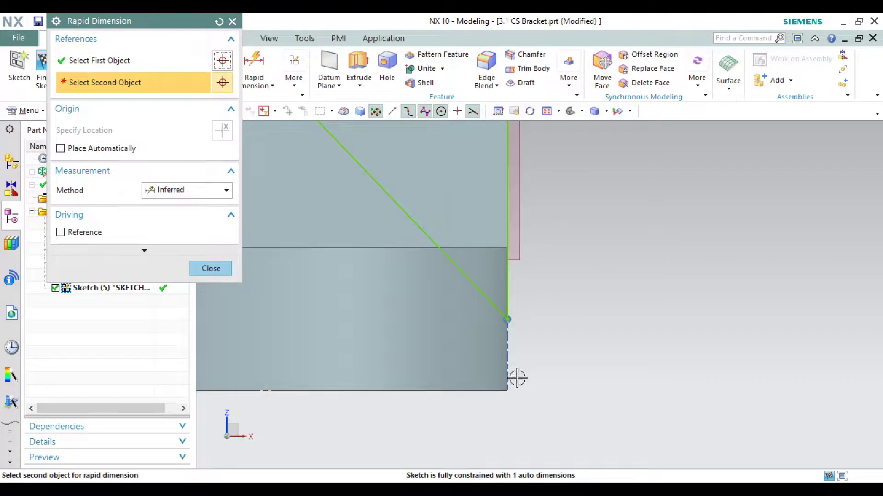
pyautogui.click(508, 319)
pyautogui.click(615, 363)
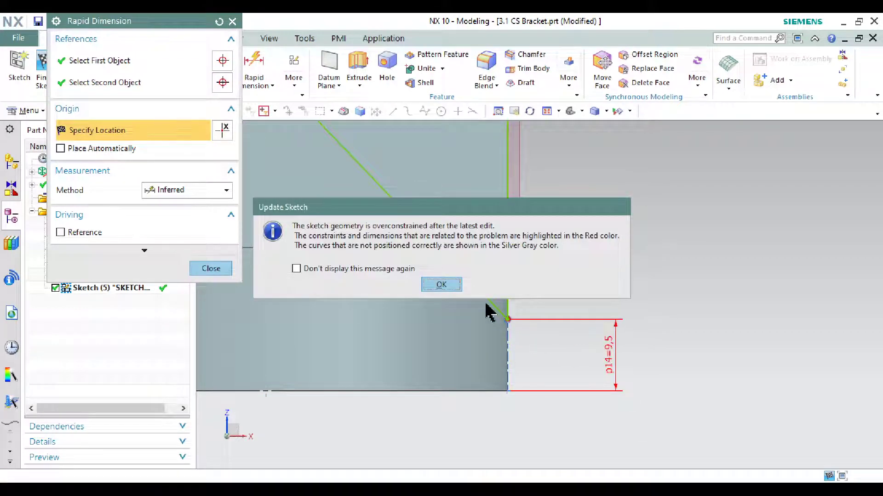
pyautogui.click(441, 284)
pyautogui.doubleClick(605, 354)
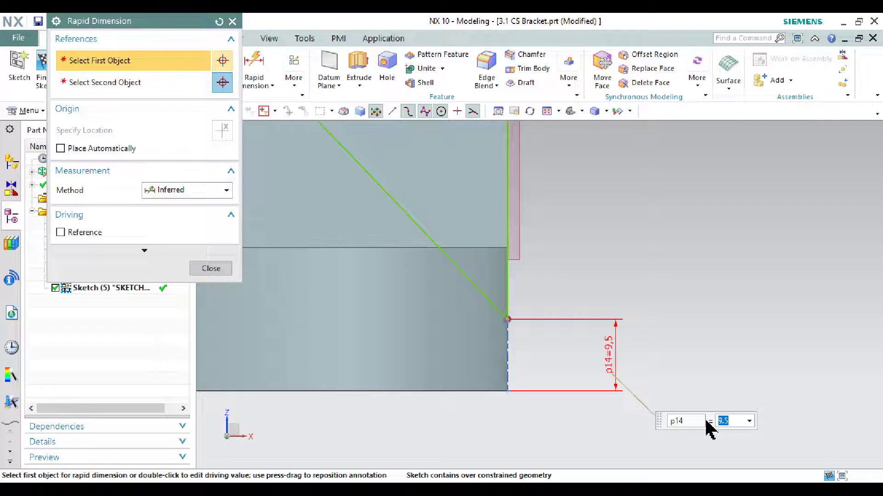
pyautogui.write('1')
pyautogui.press('Return')
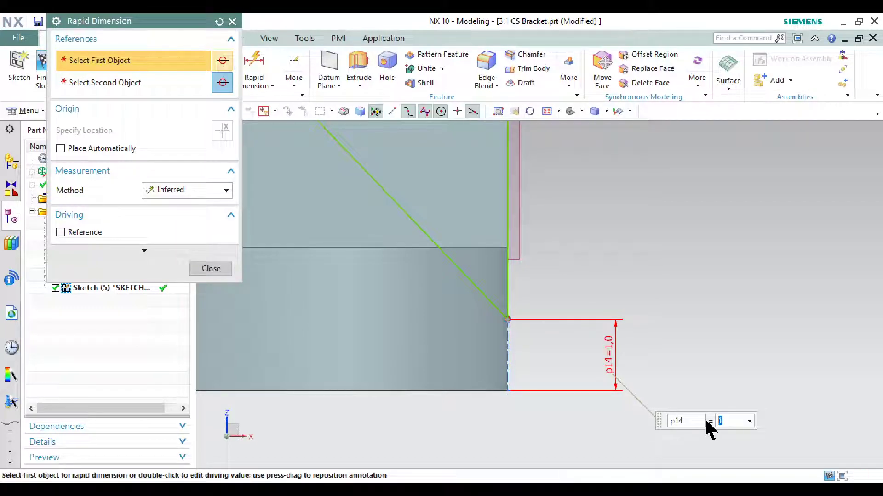
pyautogui.press('Escape')
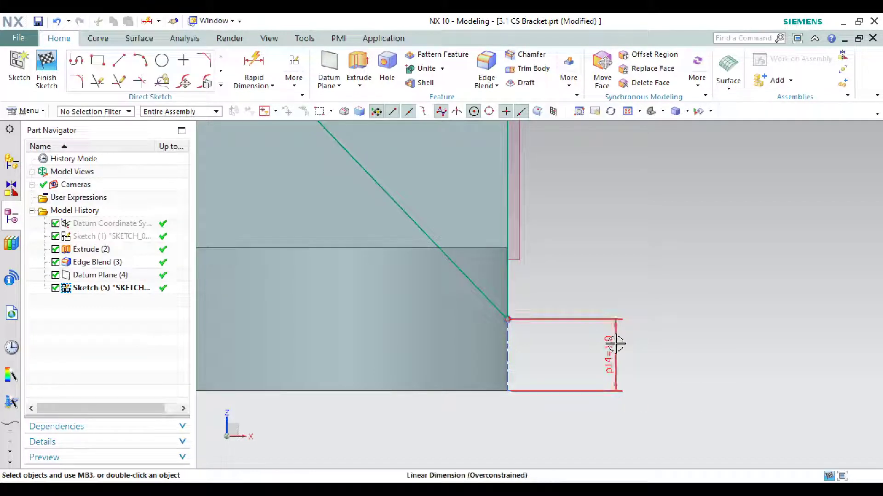
# Step: Delete the conflicting p14 dimension and the diagonal sketch line
pyautogui.click(615, 344)
pyautogui.press('Delete')
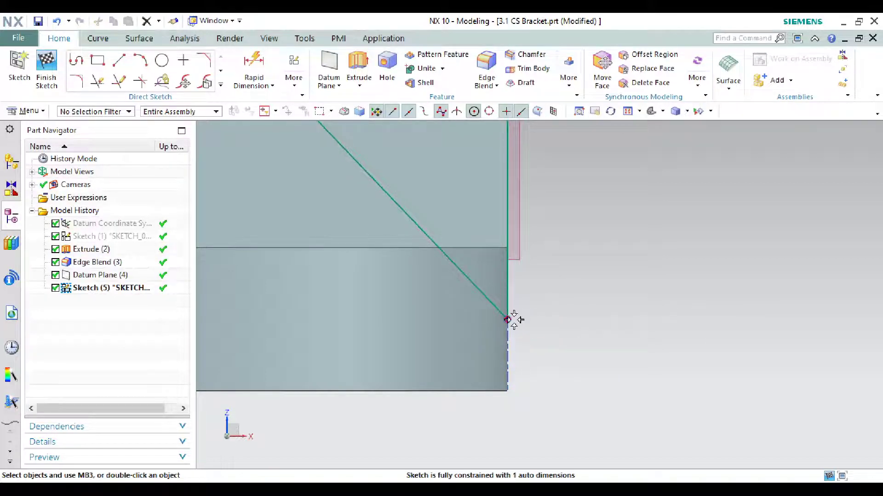
pyautogui.click(491, 300)
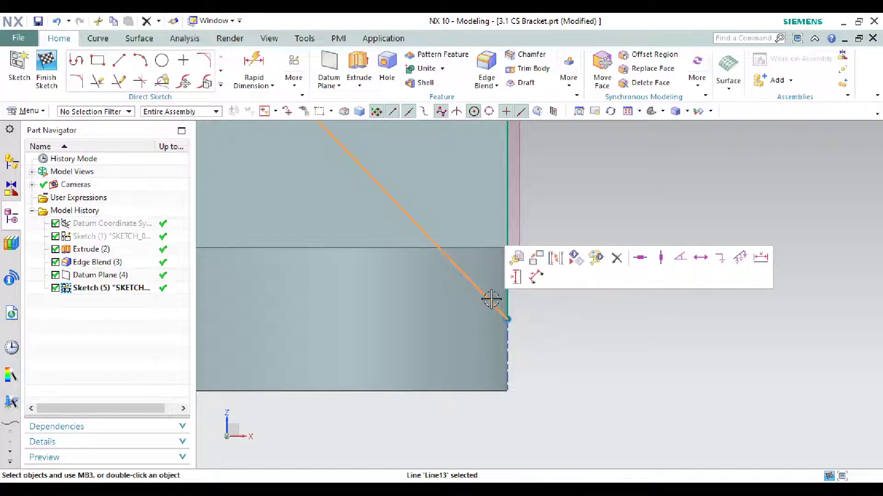
pyautogui.press('Delete')
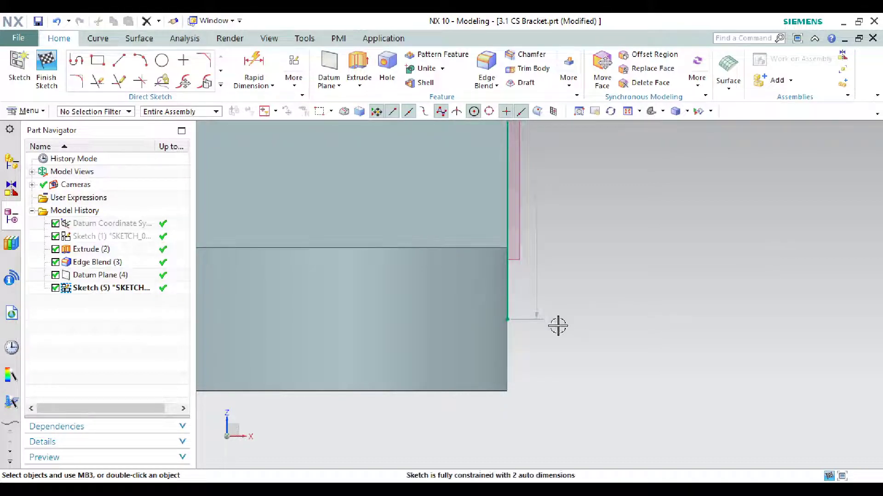
pyautogui.scroll(2, 556, 326)
pyautogui.scroll(-2, 555, 329)
pyautogui.scroll(3, 592, 339)
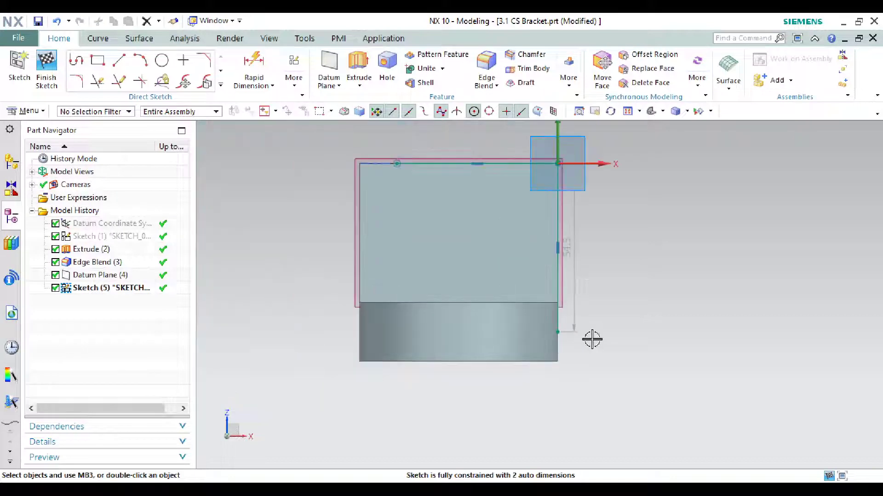
pyautogui.scroll(-1, 578, 285)
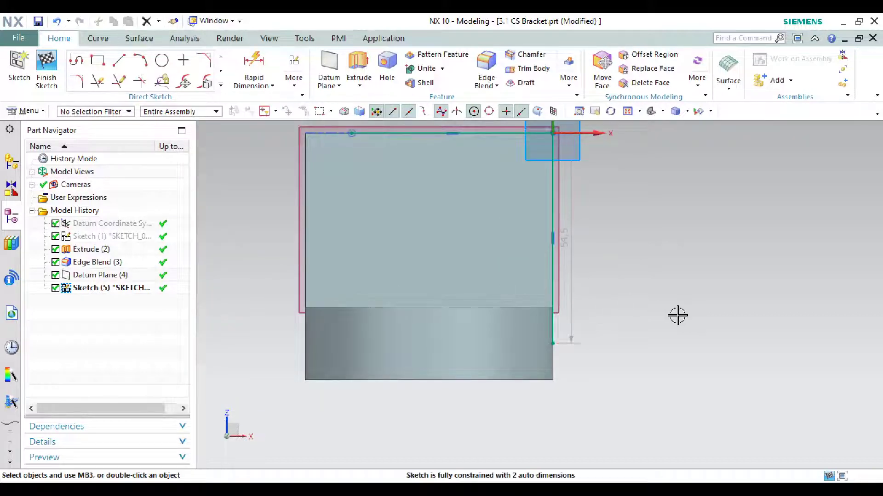
# Step: Dimension the short vertical edge again with p14 set to 13
pyautogui.click(268, 69)
pyautogui.scroll(-3, 587, 379)
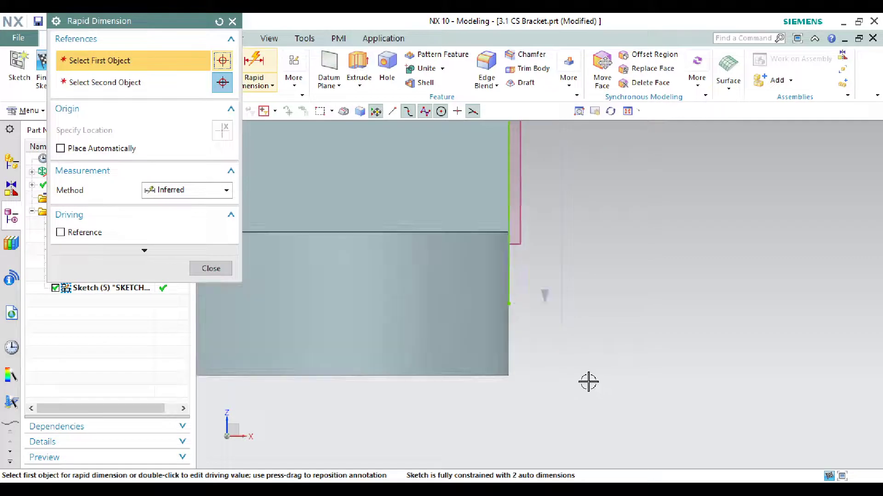
pyautogui.click(510, 376)
pyautogui.click(509, 303)
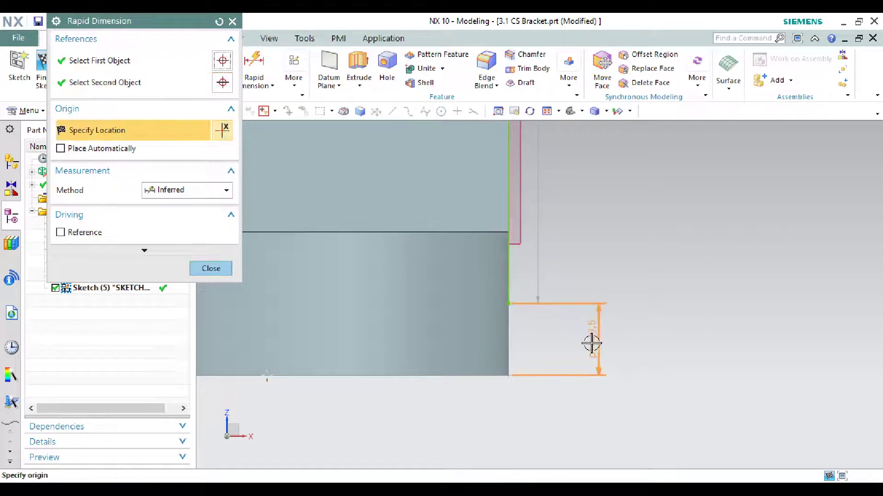
pyautogui.click(591, 344)
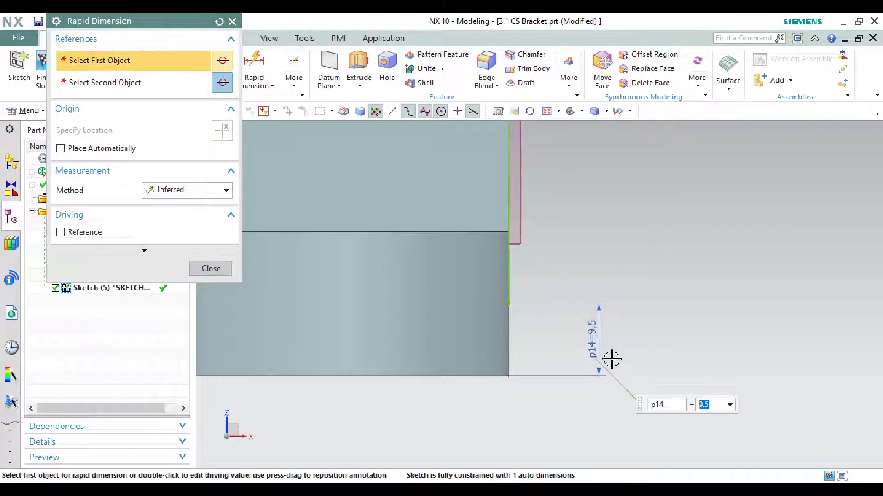
pyautogui.press('Return')
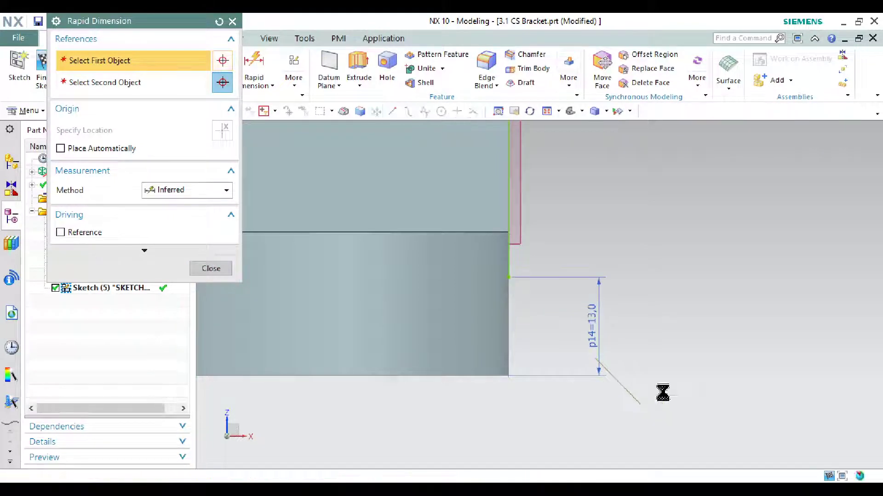
pyautogui.press('Escape')
pyautogui.scroll(-3, 597, 349)
pyautogui.scroll(5, 597, 349)
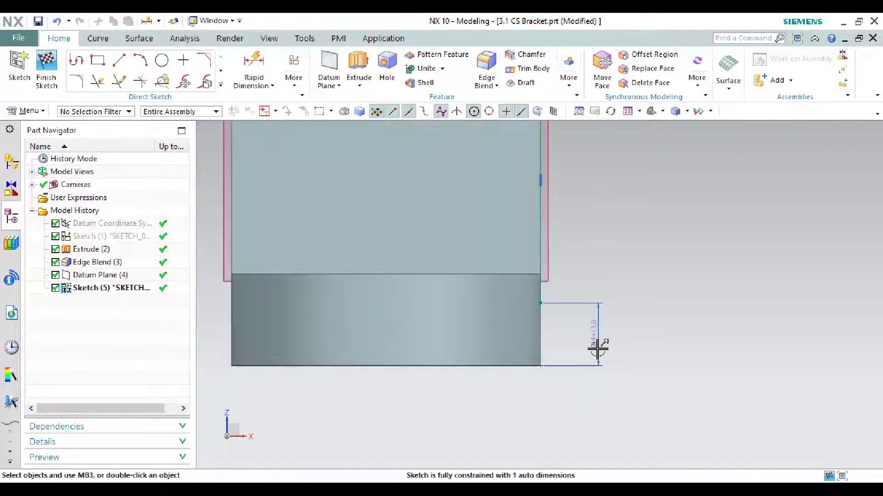
pyautogui.scroll(2, 597, 345)
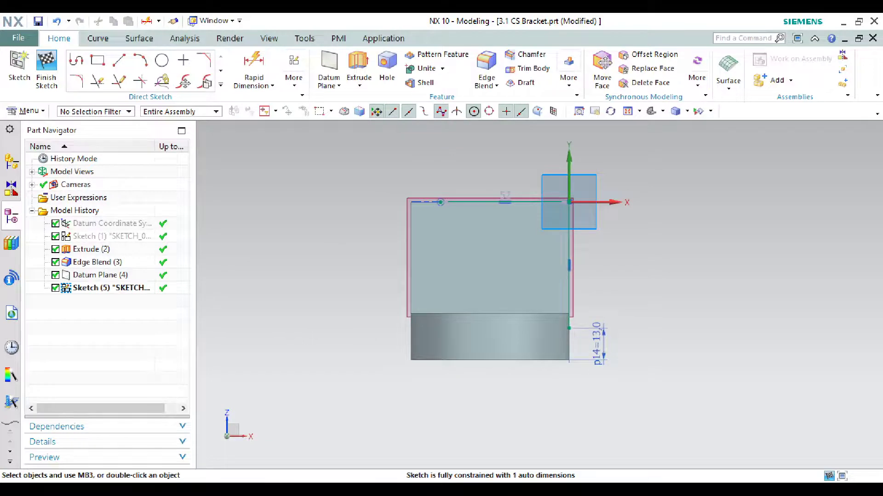
# Step: Add a 13 mm horizontal dimension p15 from the left end to the top-edge point
pyautogui.hotkey('alt', 'Tab')
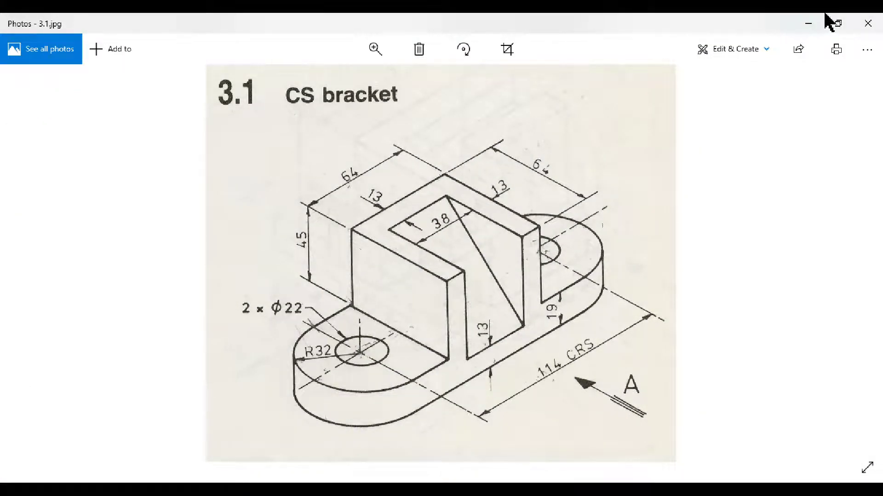
pyautogui.click(812, 26)
pyautogui.scroll(-2, 650, 187)
pyautogui.scroll(2, 414, 193)
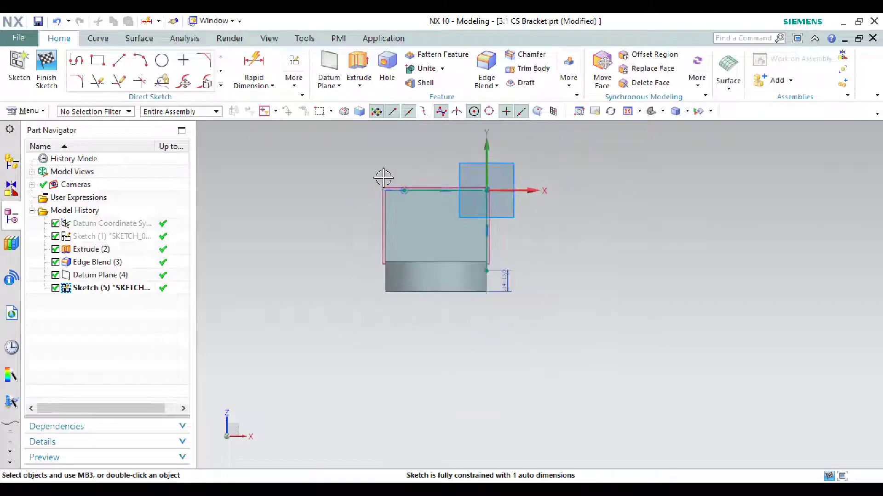
pyautogui.scroll(-2, 382, 177)
pyautogui.click(254, 64)
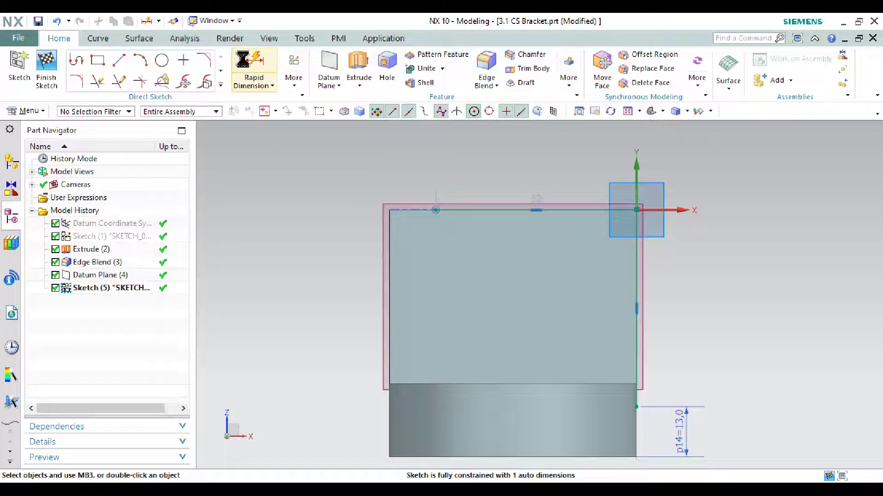
pyautogui.click(389, 210)
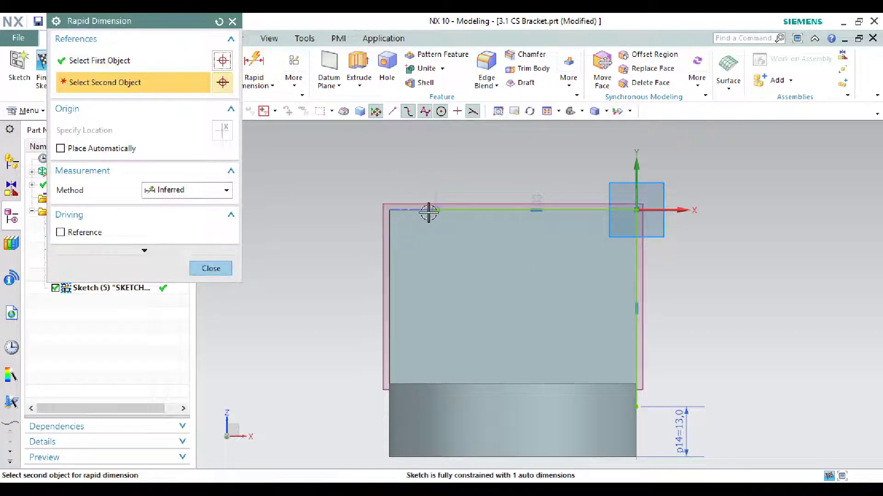
pyautogui.click(436, 210)
pyautogui.click(416, 172)
pyautogui.write('13')
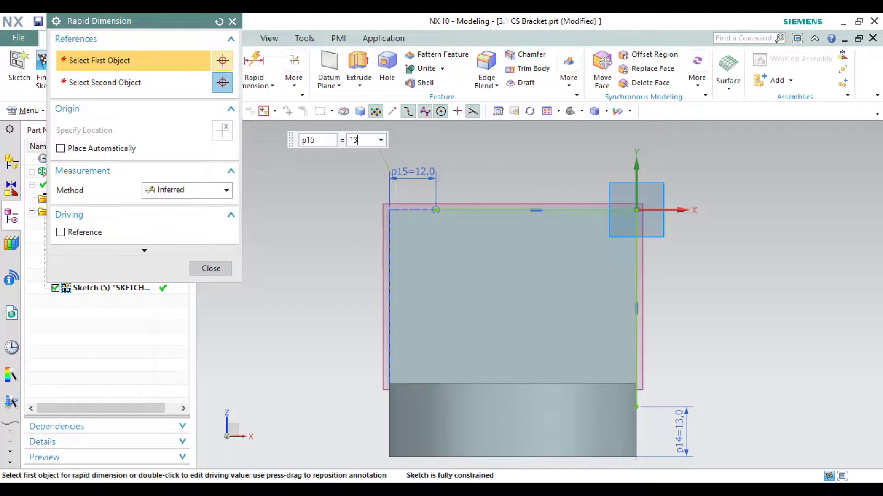
pyautogui.press('Return')
pyautogui.middleClick(444, 209)
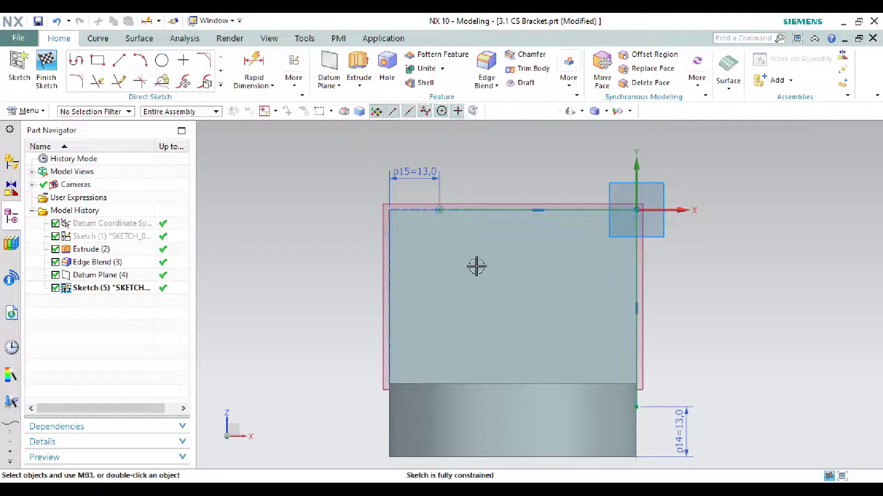
# Step: Draw a line from the 13 mm top-edge end point down to the lower-right corner
pyautogui.click(116, 63)
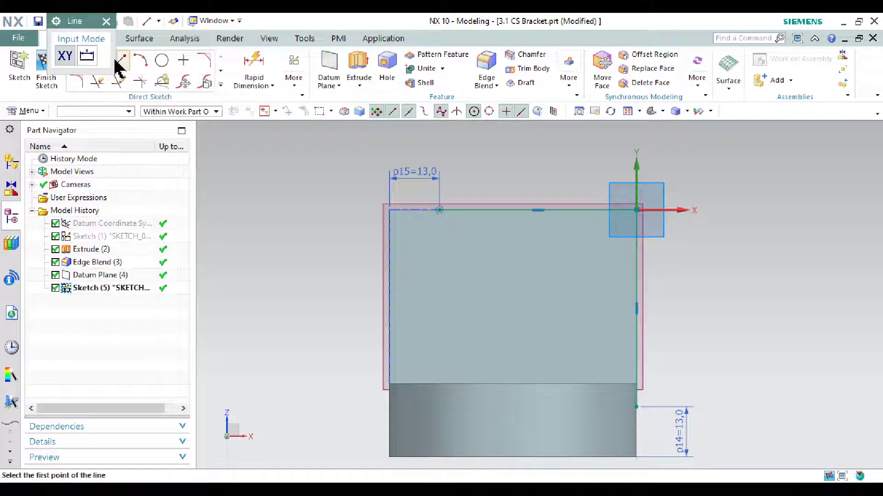
pyautogui.click(439, 210)
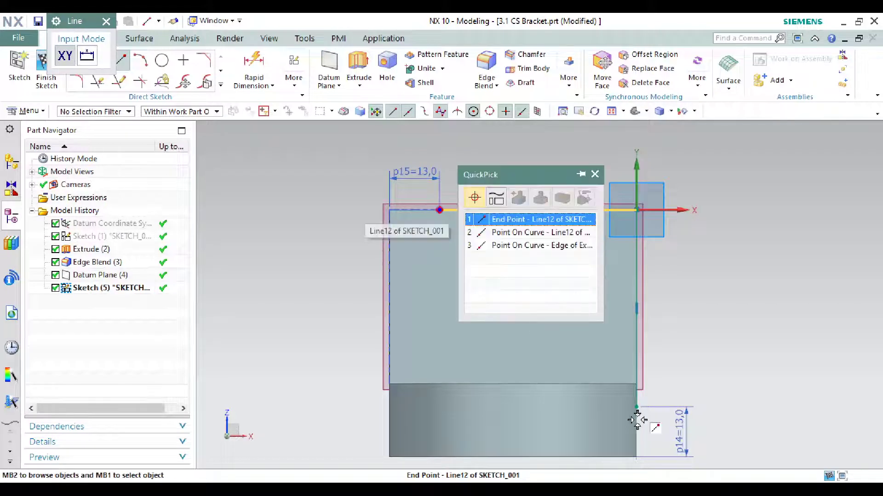
pyautogui.click(557, 220)
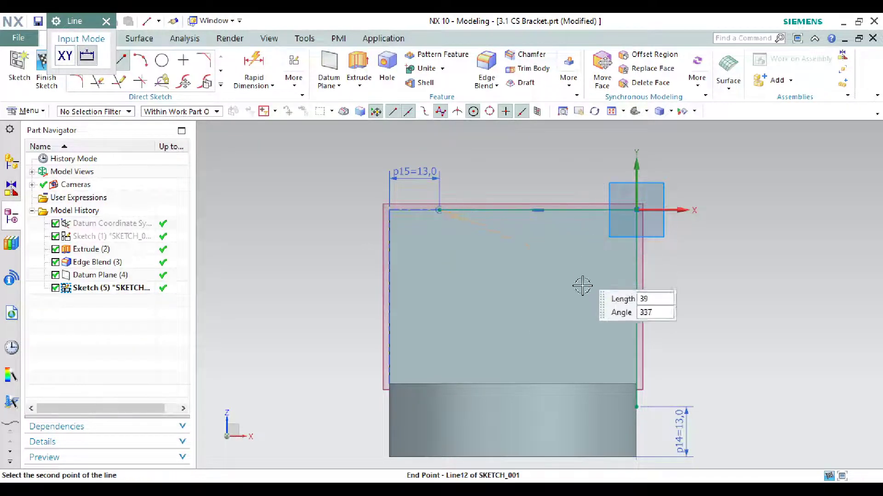
pyautogui.scroll(5, 638, 434)
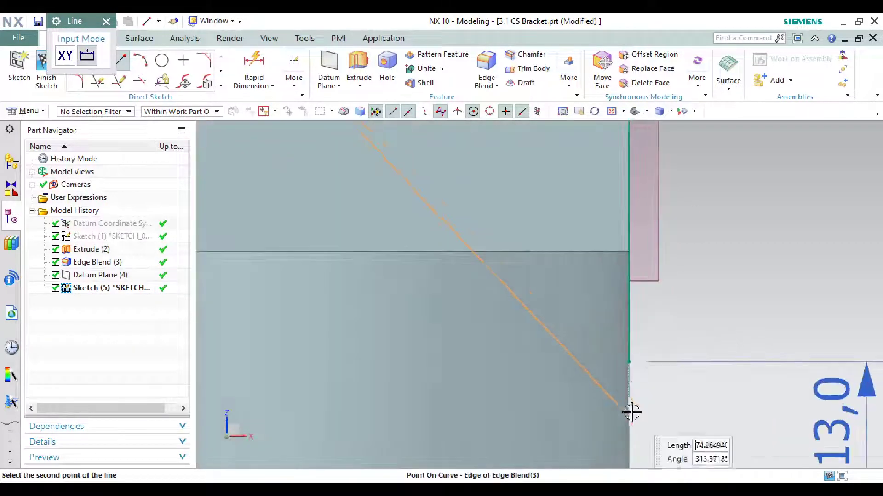
pyautogui.click(628, 361)
pyautogui.scroll(-3, 676, 315)
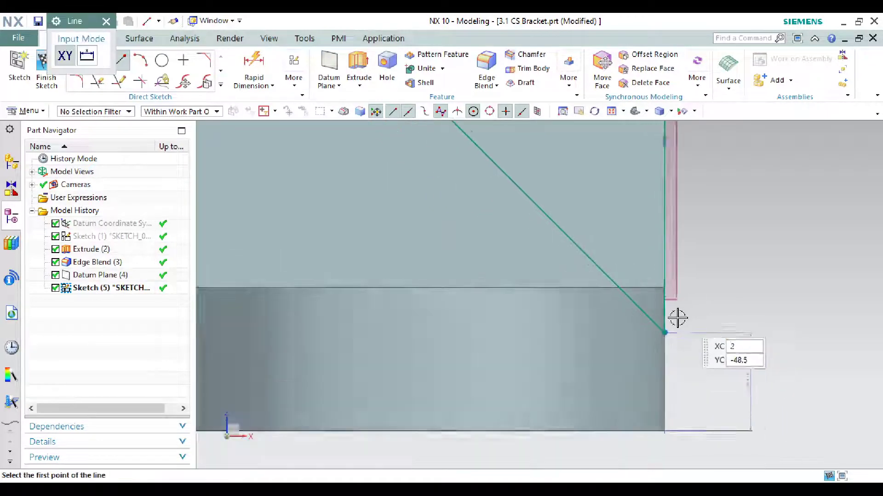
pyautogui.scroll(-3, 683, 319)
pyautogui.moveTo(698, 300); pyautogui.dragTo(672, 318, button='middle')
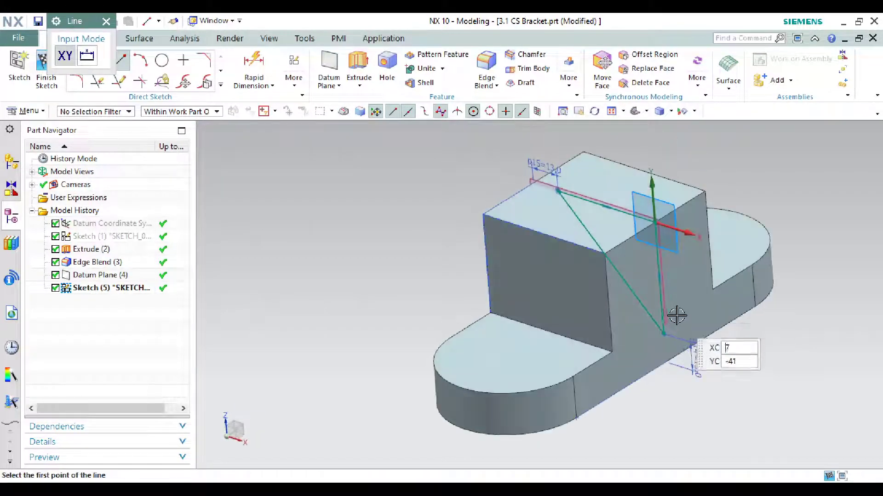
# Step: Finish the sketch and extrude the triangle symmetrically about the sketch plane
pyautogui.click(42, 83)
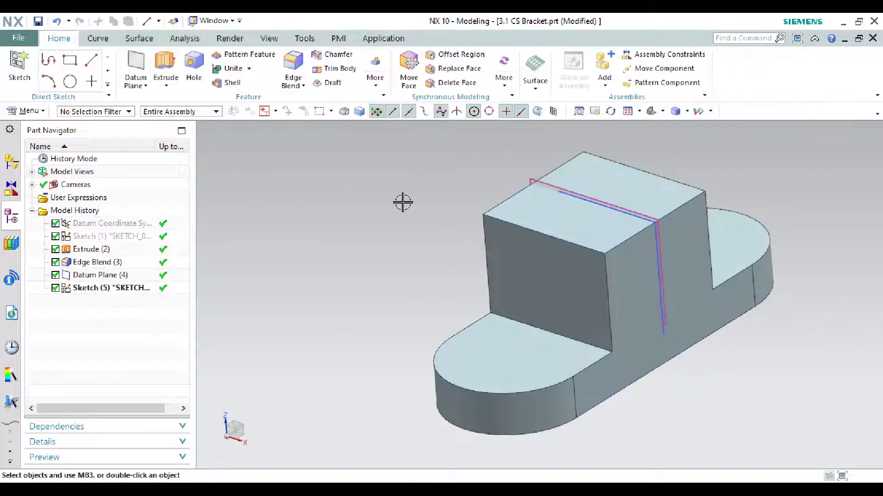
pyautogui.click(162, 62)
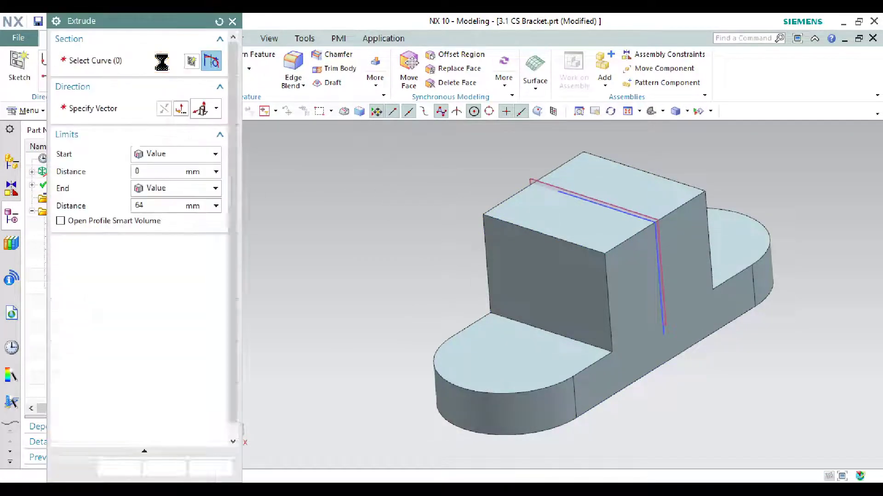
pyautogui.click(220, 264)
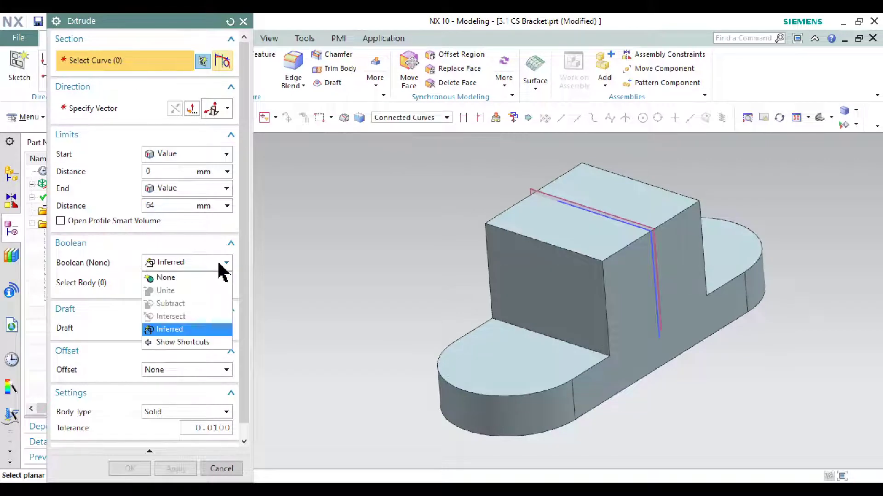
pyautogui.click(219, 263)
pyautogui.click(638, 227)
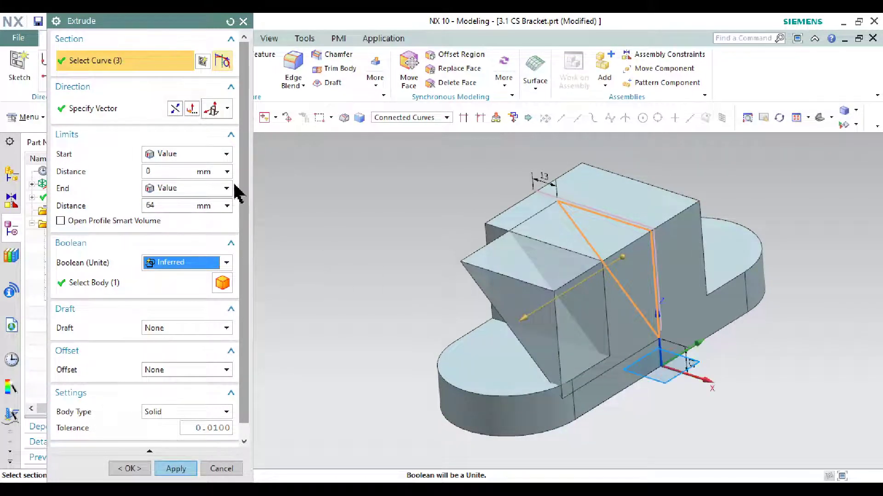
pyautogui.click(224, 154)
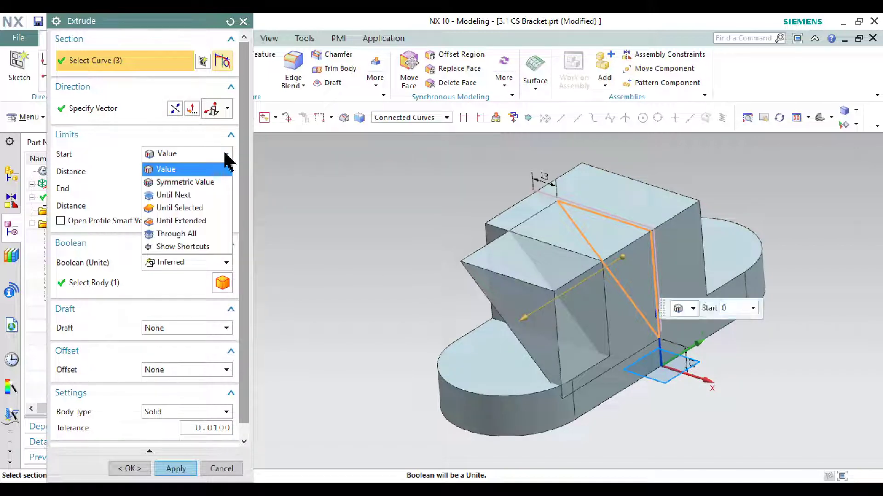
pyautogui.click(216, 183)
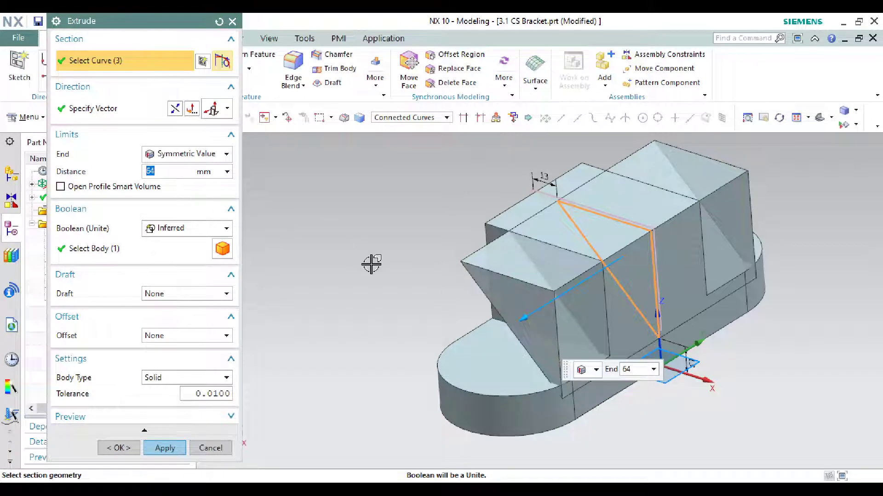
pyautogui.moveTo(528, 313); pyautogui.dragTo(591, 260)
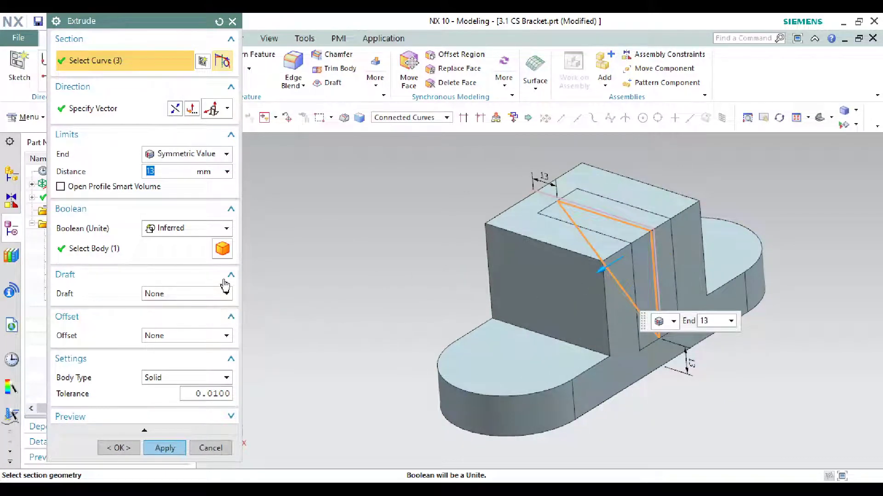
# Step: Make the extrusion a Subtract, set the symmetric distance to 38/2, and apply the cut
pyautogui.click(225, 228)
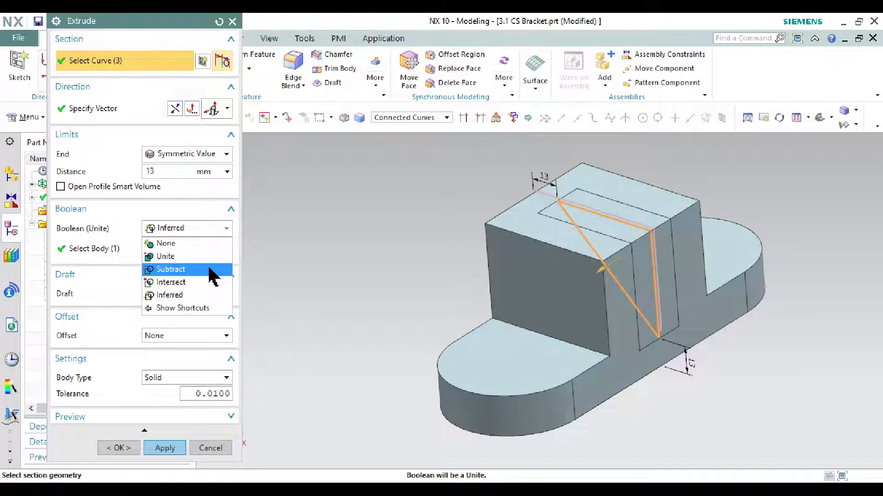
pyautogui.click(210, 271)
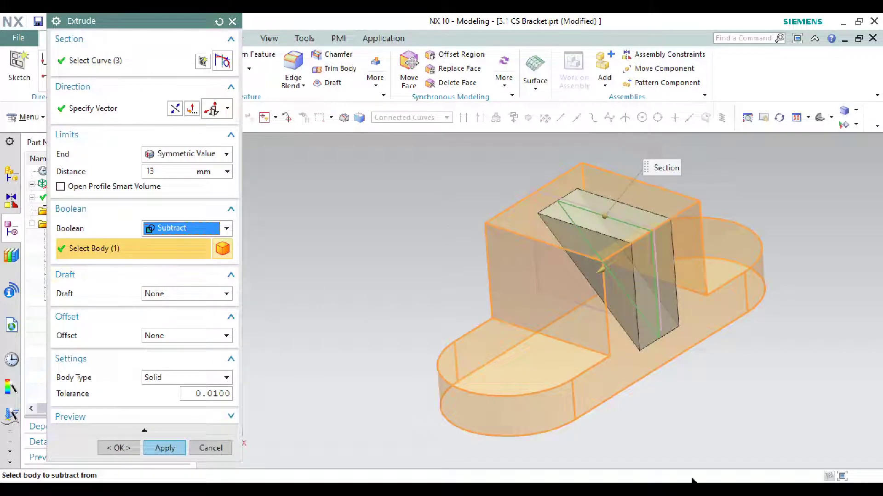
pyautogui.hotkey('alt', 'Tab')
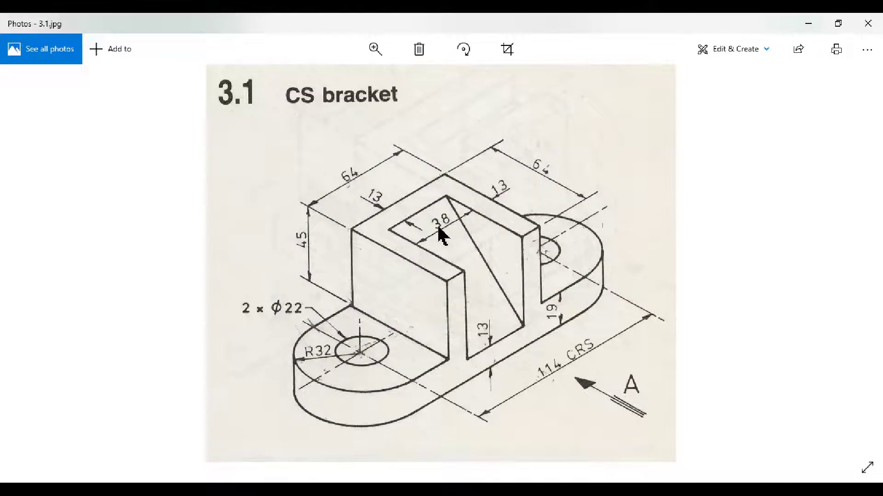
pyautogui.click(808, 24)
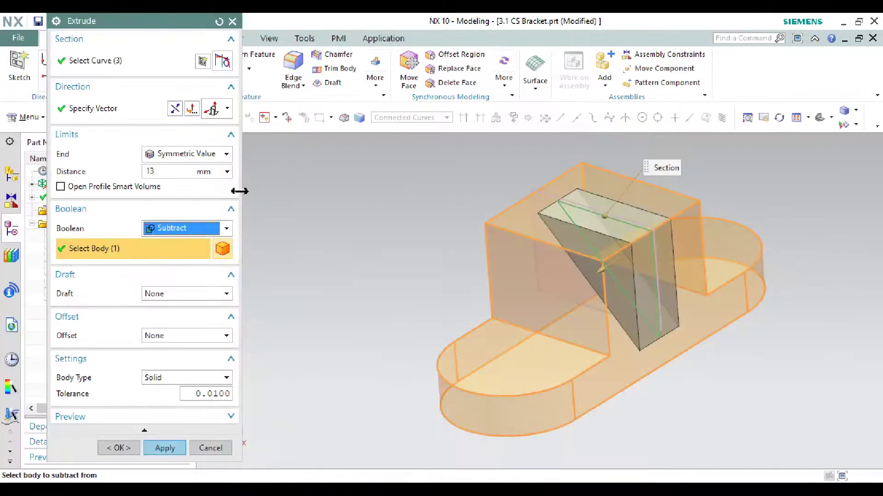
pyautogui.doubleClick(151, 171)
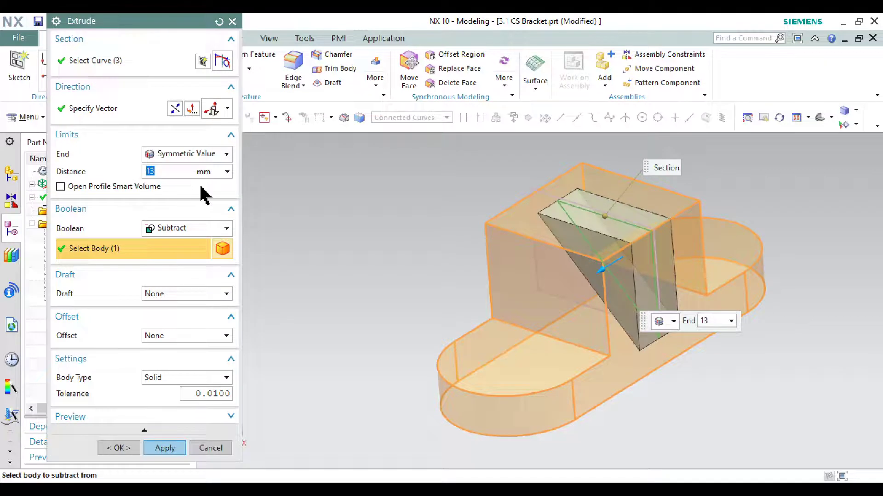
pyautogui.write('38')
pyautogui.press('Return')
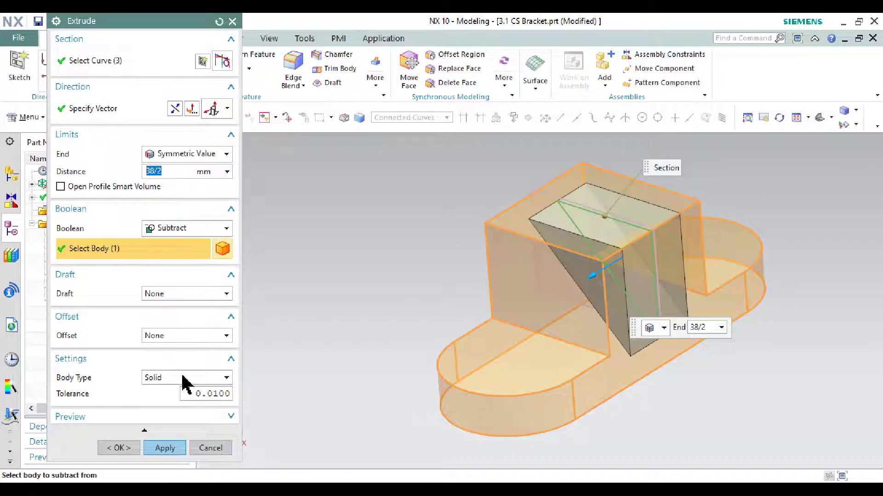
pyautogui.click(165, 448)
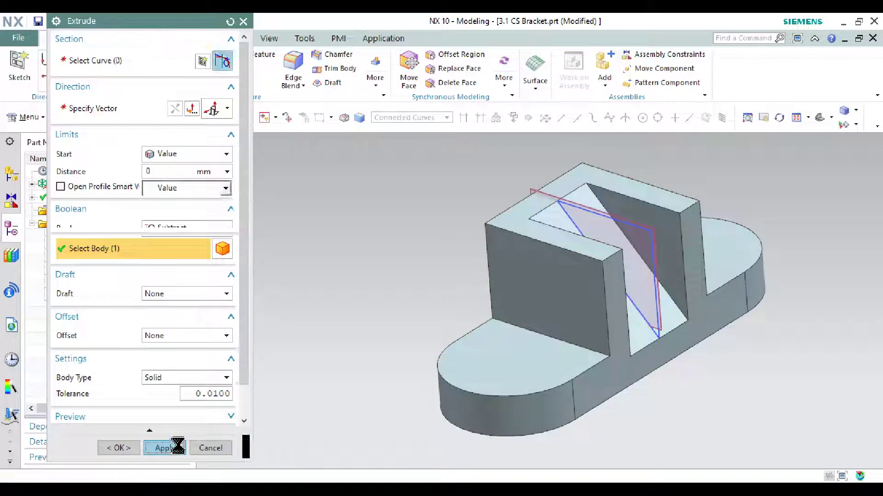
pyautogui.click(209, 449)
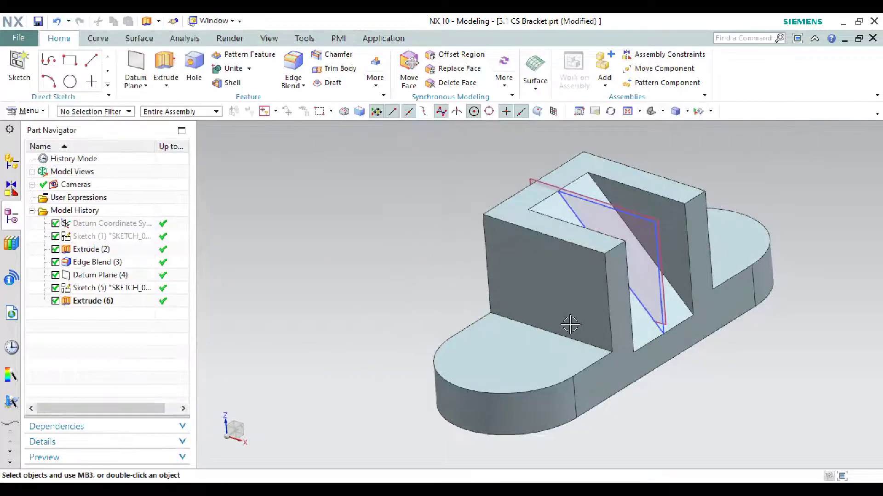
pyautogui.moveTo(570, 324)
pyautogui.mouseDown(button='middle')
pyautogui.moveTo(495, 301)
pyautogui.moveTo(528, 312)
pyautogui.mouseUp(button='middle')
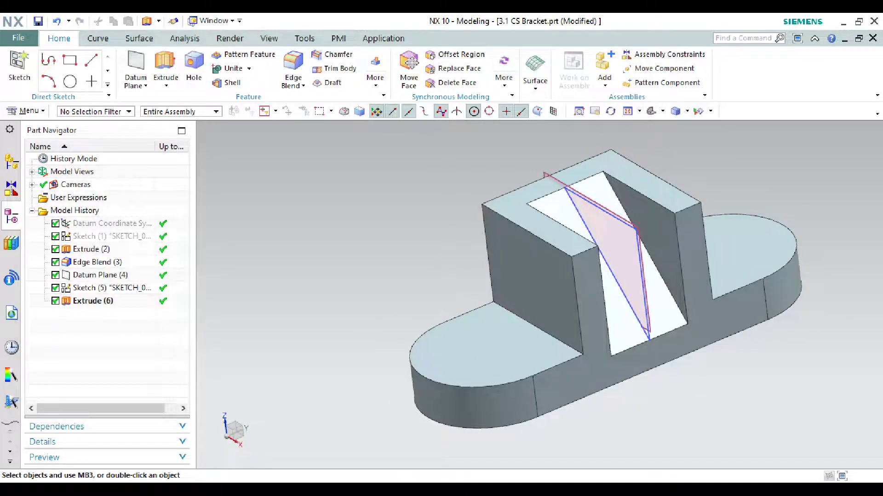
pyautogui.hotkey('alt', 'Tab')
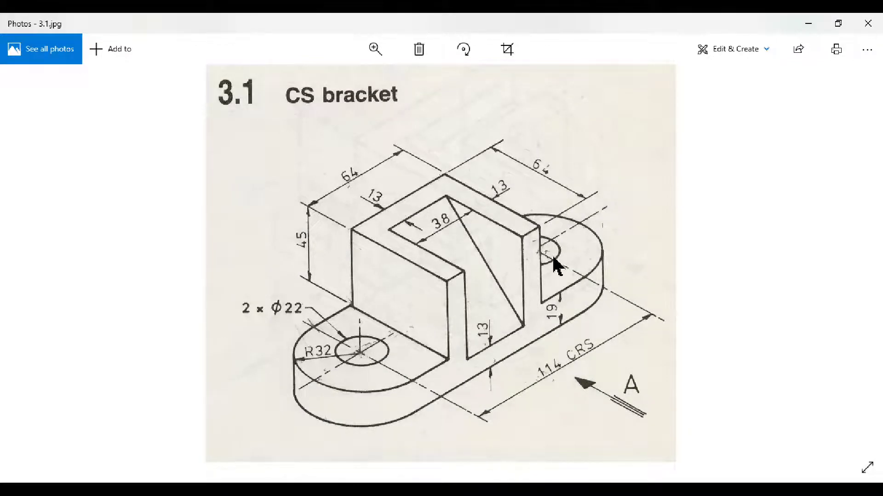
pyautogui.click(808, 26)
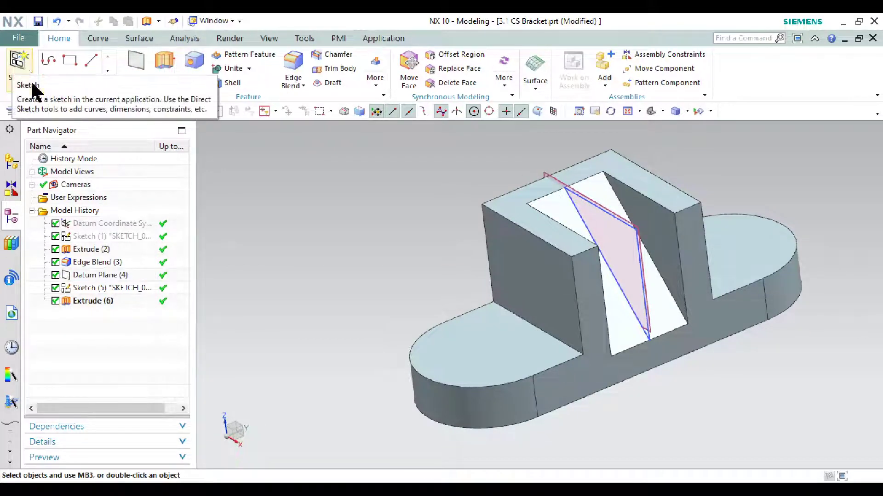
# Step: Start a sketch on the left base's top face with a circle centred on the rounded end's arc
pyautogui.click(19, 62)
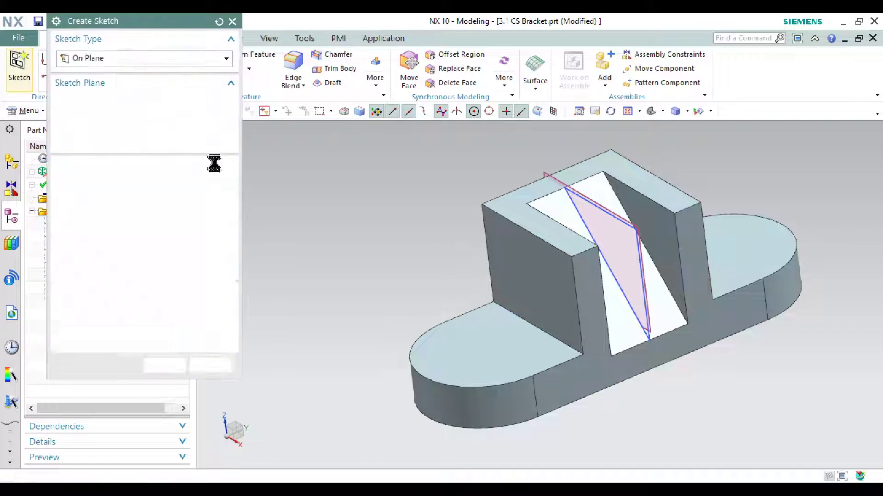
pyautogui.click(479, 350)
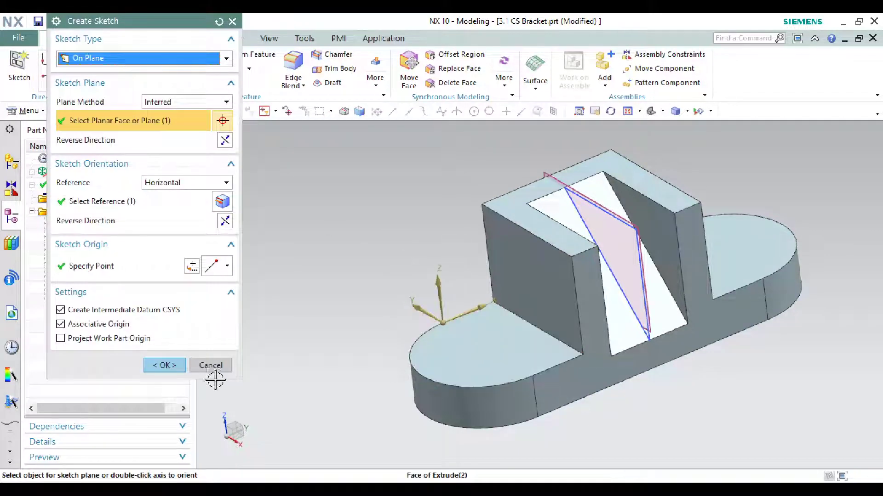
pyautogui.click(172, 365)
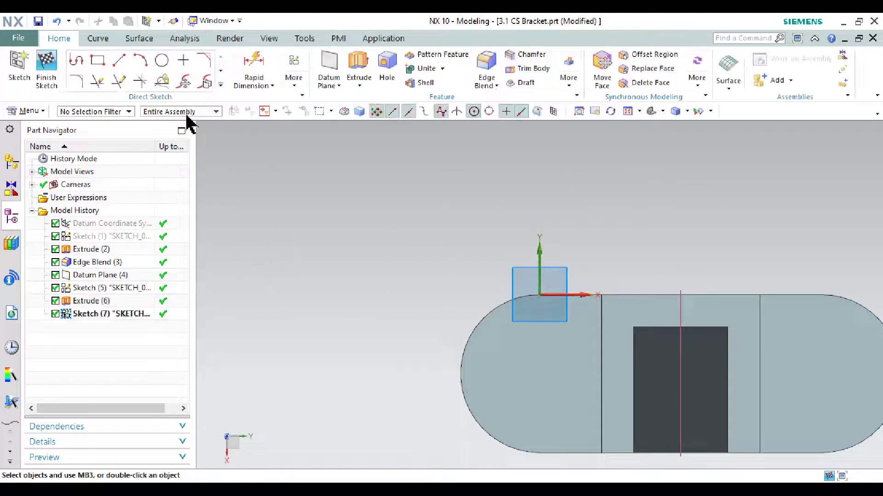
pyautogui.click(161, 60)
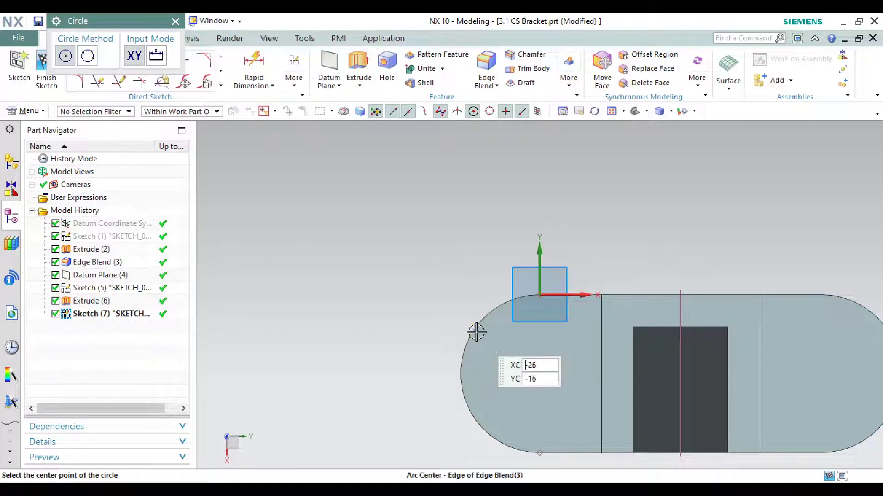
pyautogui.click(539, 375)
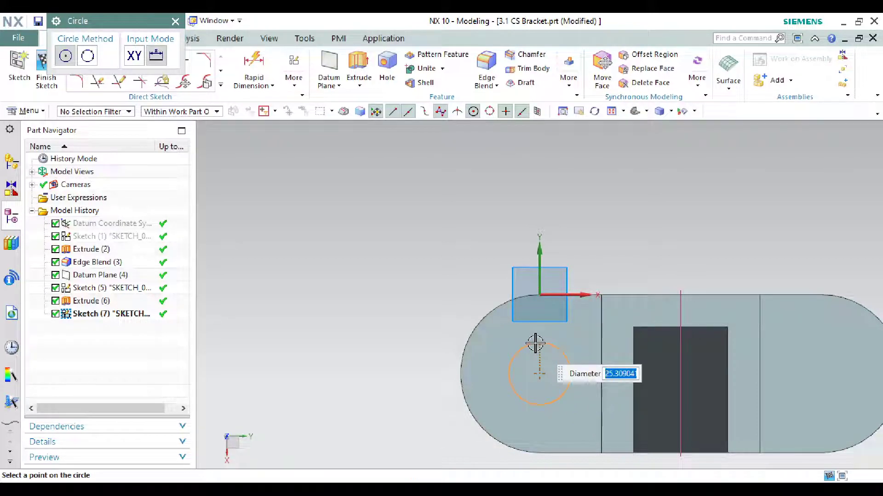
pyautogui.click(535, 344)
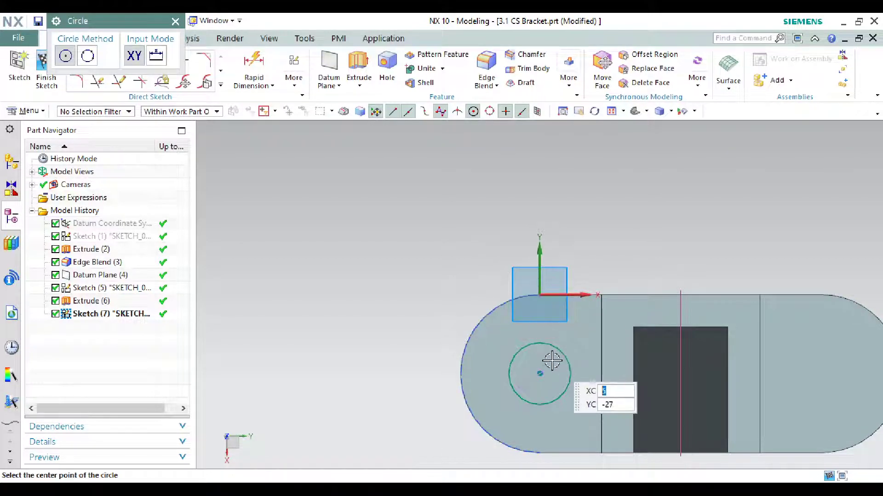
pyautogui.press('Escape')
# Step: Set the circle's diameter dimension to 22 mm
pyautogui.moveTo(538, 367); pyautogui.dragTo(441, 305)
pyautogui.hotkey('alt', 'Tab')
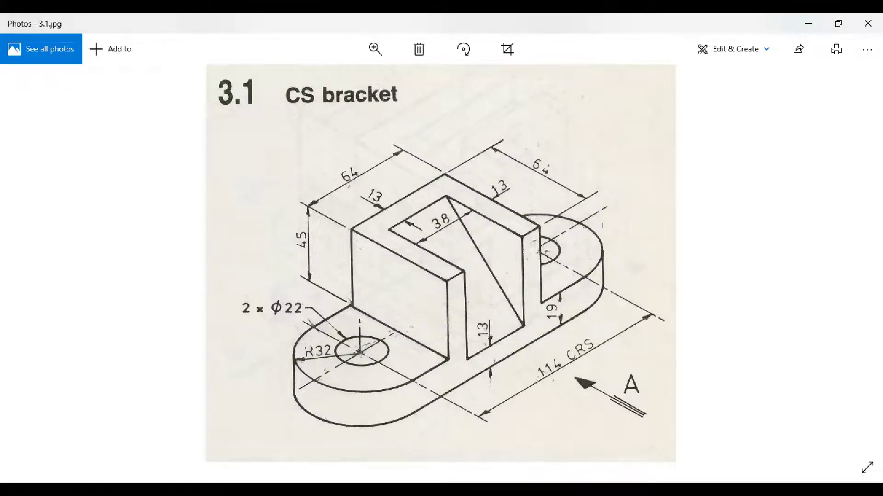
pyautogui.hotkey('alt', 'Tab')
pyautogui.doubleClick(448, 305)
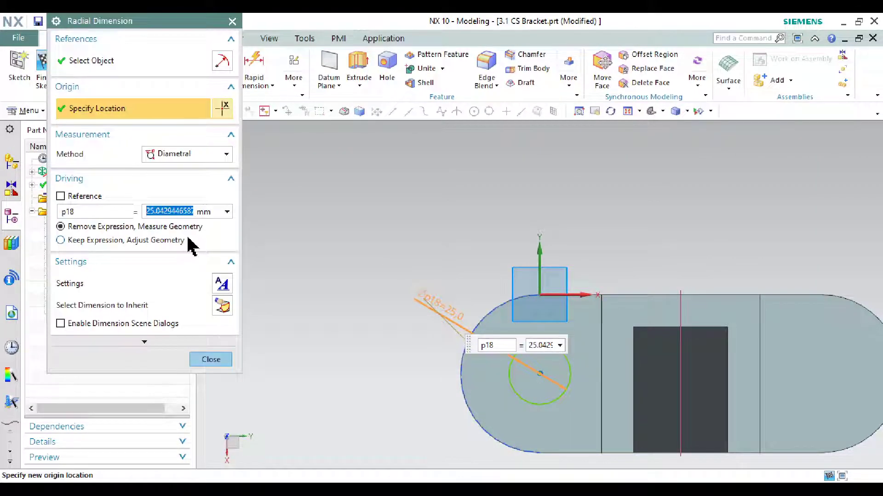
pyautogui.write('22')
pyautogui.press('Return')
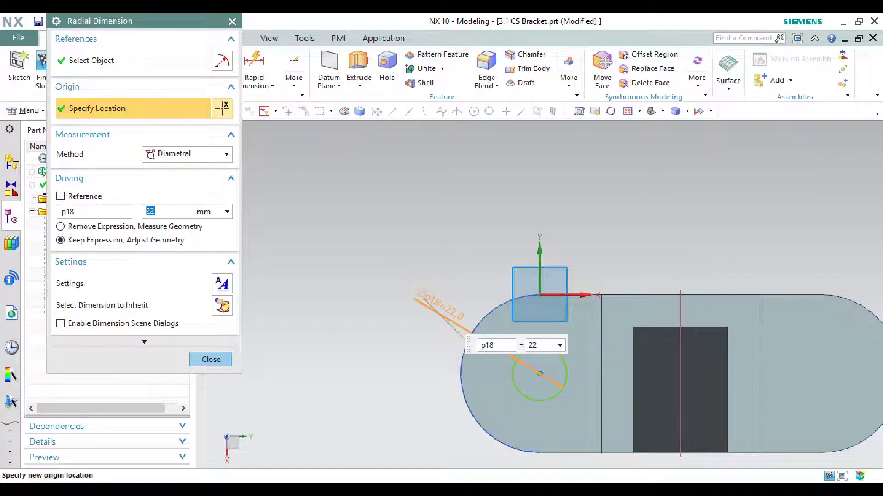
pyautogui.click(209, 359)
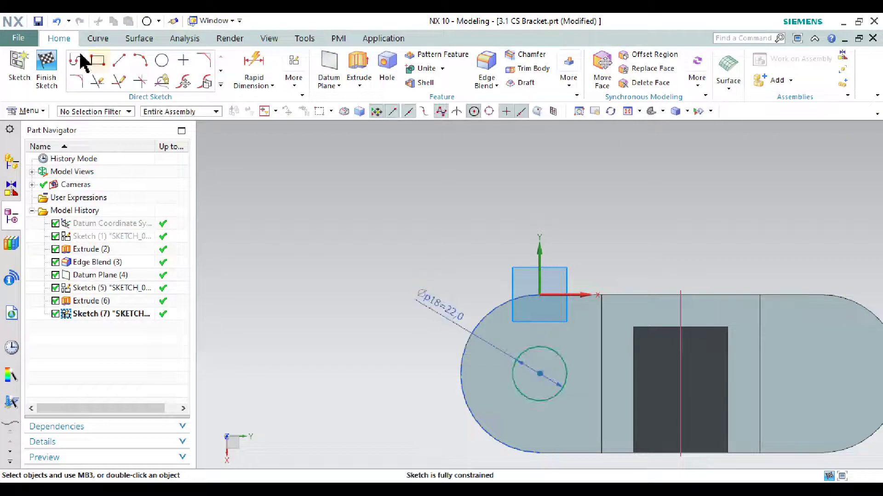
# Step: Finish the sketch and extrude the Ø22 circle, reversed down into the base
pyautogui.click(42, 68)
pyautogui.moveTo(397, 248); pyautogui.dragTo(420, 207, button='middle')
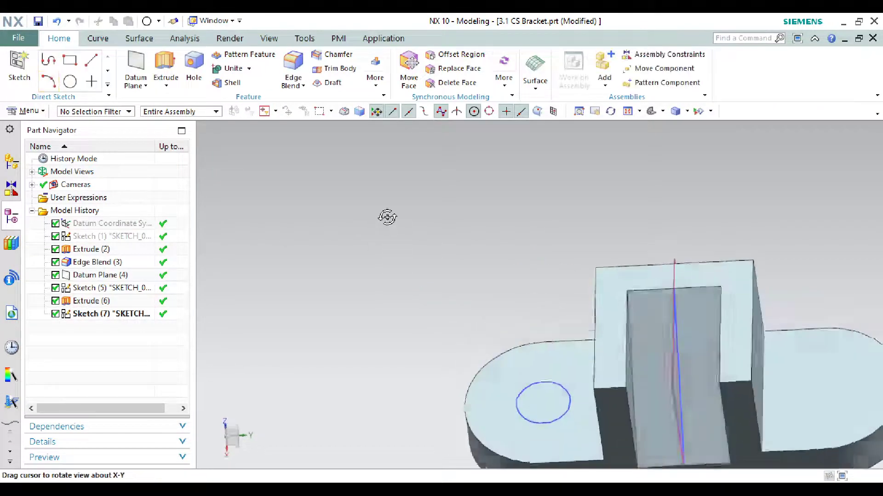
pyautogui.click(165, 68)
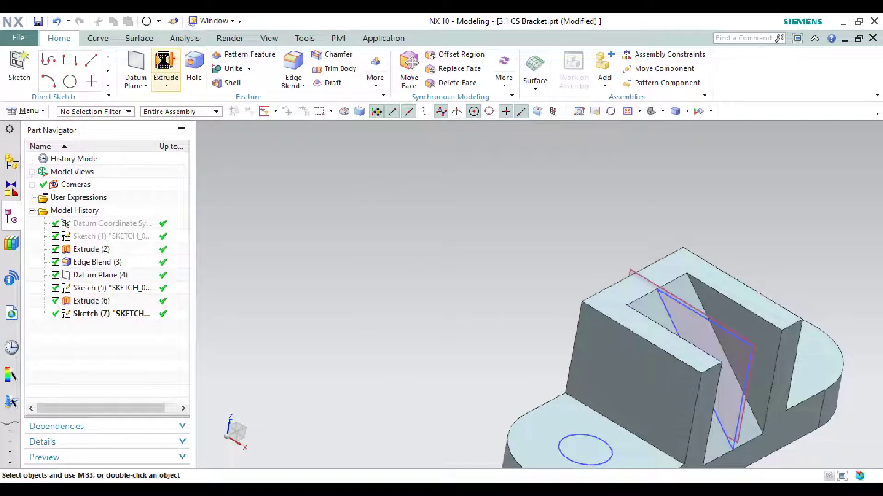
pyautogui.scroll(-3, 329, 216)
pyautogui.scroll(3, 469, 339)
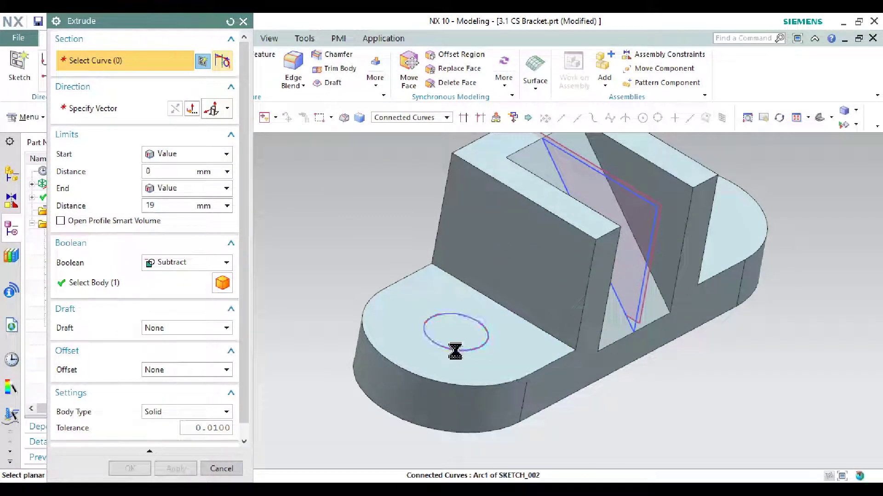
pyautogui.click(455, 351)
pyautogui.click(529, 359)
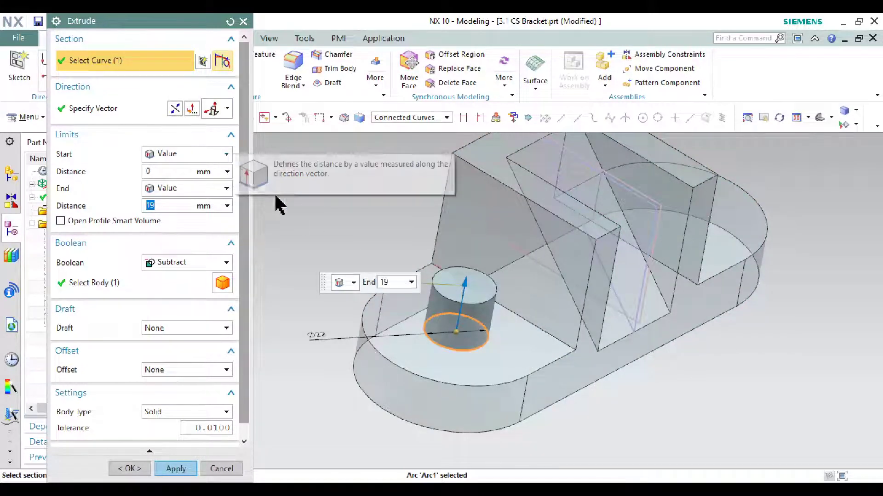
pyautogui.click(178, 110)
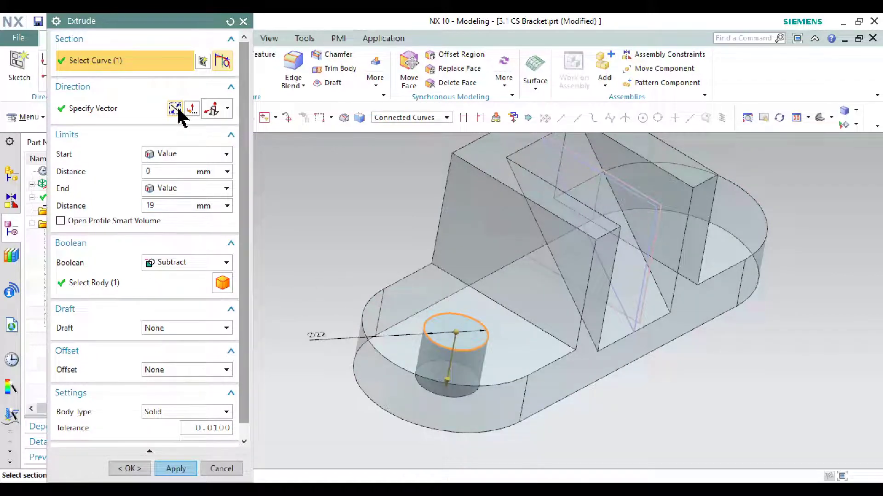
# Step: Set the extrusion start to Through All and apply the hole cut through the base
pyautogui.click(198, 155)
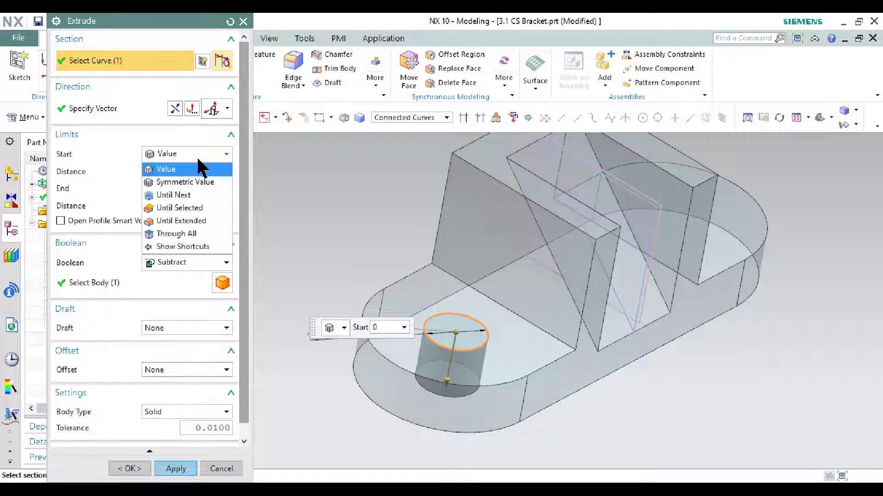
pyautogui.click(198, 208)
pyautogui.moveTo(378, 282)
pyautogui.mouseDown(button='middle')
pyautogui.moveTo(347, 229)
pyautogui.moveTo(446, 239)
pyautogui.mouseUp(button='middle')
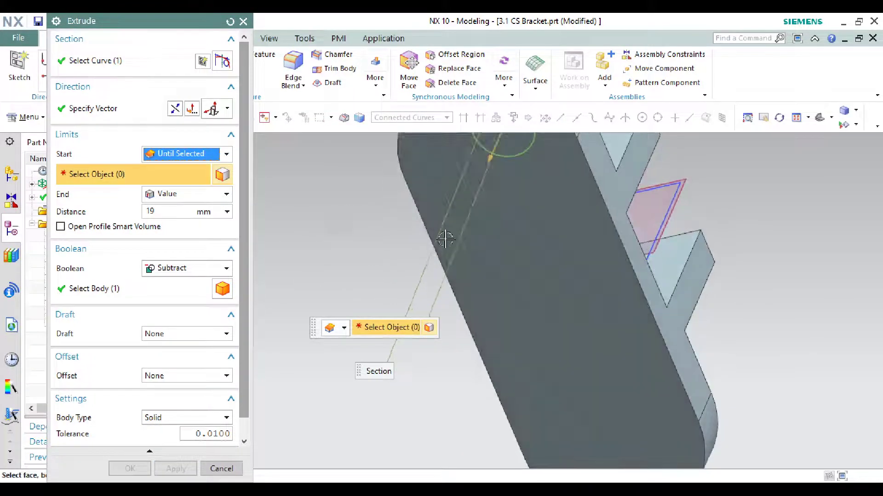
pyautogui.click(526, 227)
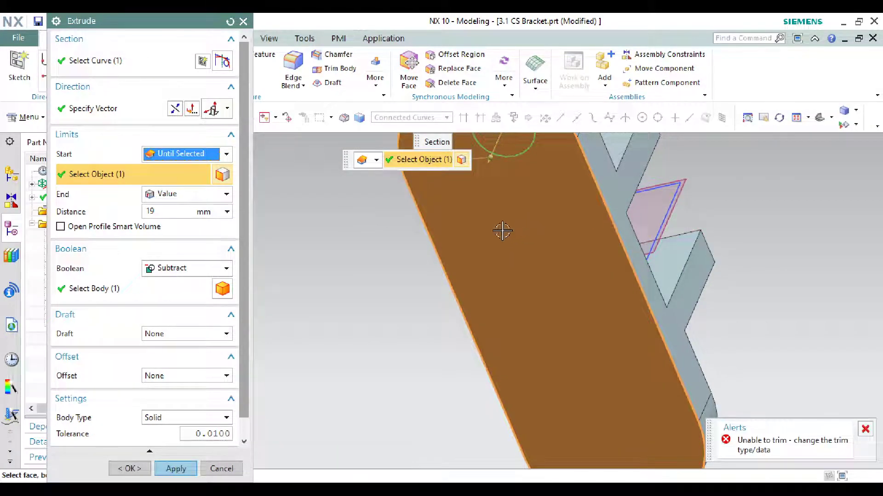
pyautogui.click(865, 429)
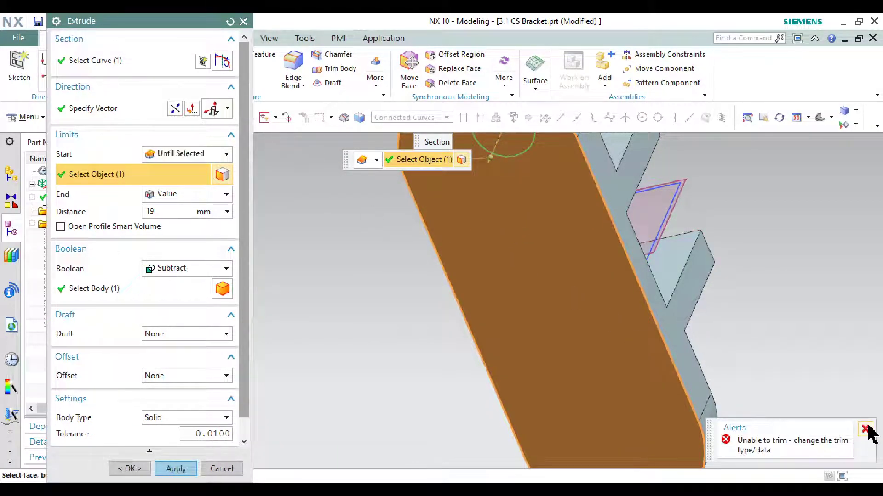
pyautogui.click(214, 153)
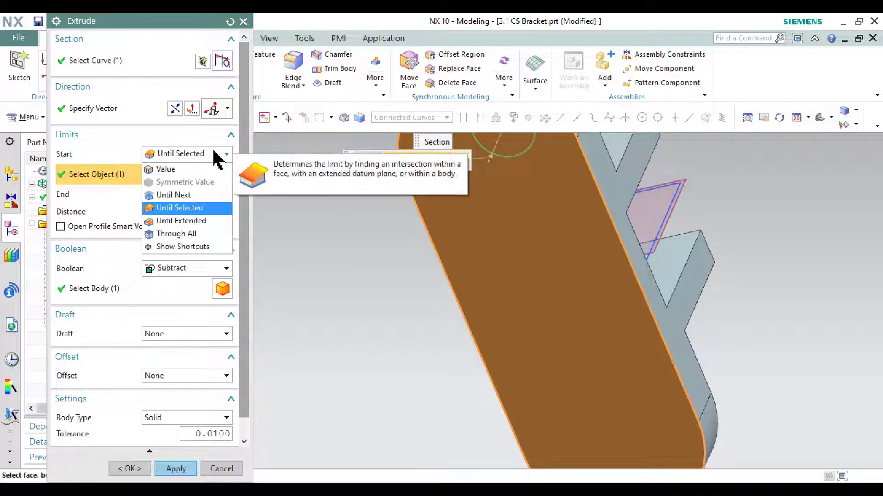
pyautogui.click(207, 234)
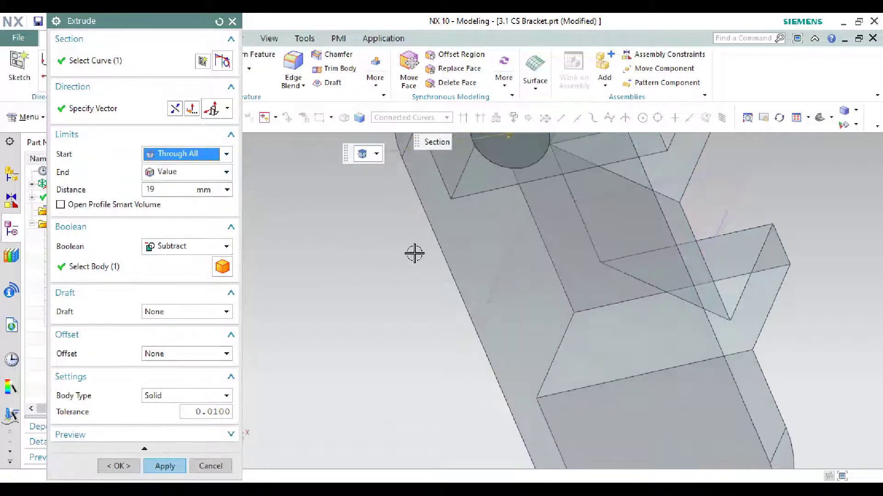
pyautogui.moveTo(415, 252)
pyautogui.mouseDown(button='middle')
pyautogui.moveTo(404, 289)
pyautogui.moveTo(384, 305)
pyautogui.mouseUp(button='middle')
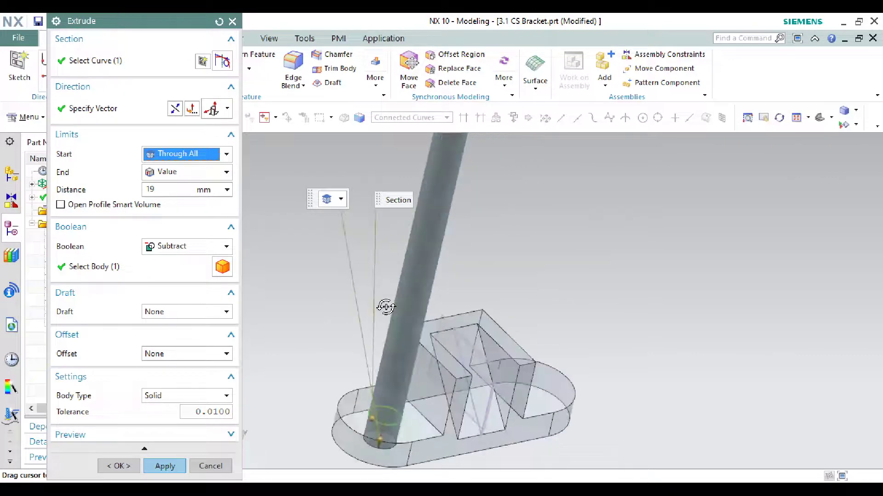
pyautogui.click(179, 469)
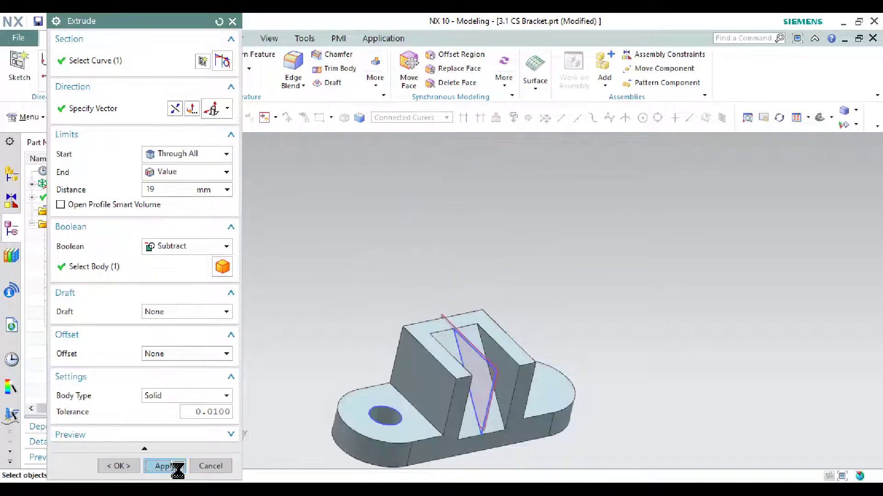
pyautogui.click(216, 466)
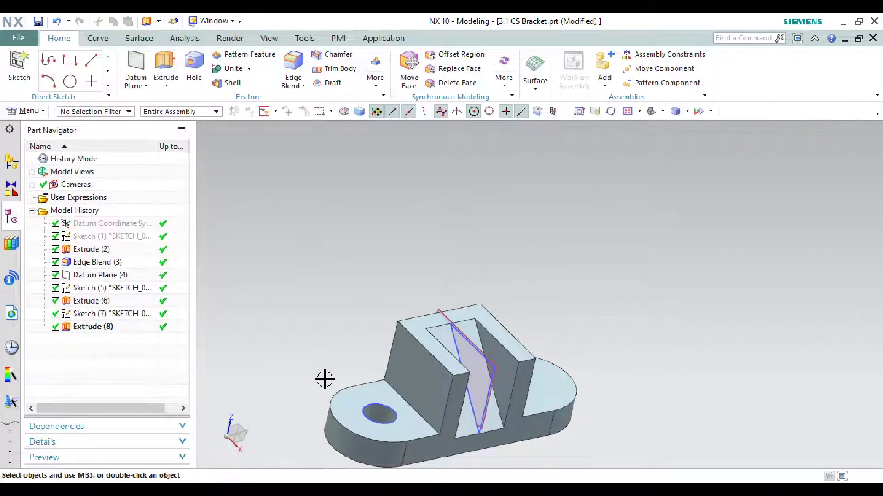
# Step: Search the command finder for 'mirror' to list the mirroring commands
pyautogui.scroll(2, 411, 382)
pyautogui.scroll(-3, 411, 382)
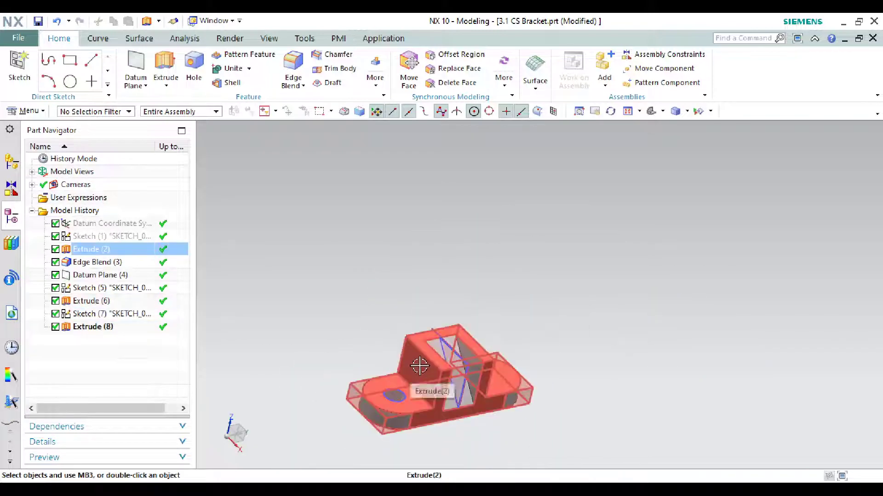
pyautogui.scroll(2, 411, 383)
pyautogui.scroll(-1, 416, 379)
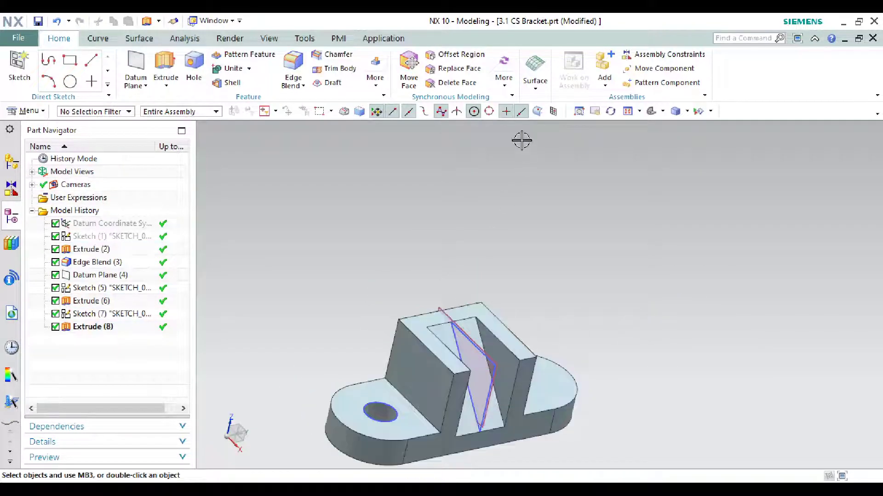
pyautogui.click(373, 85)
pyautogui.click(367, 85)
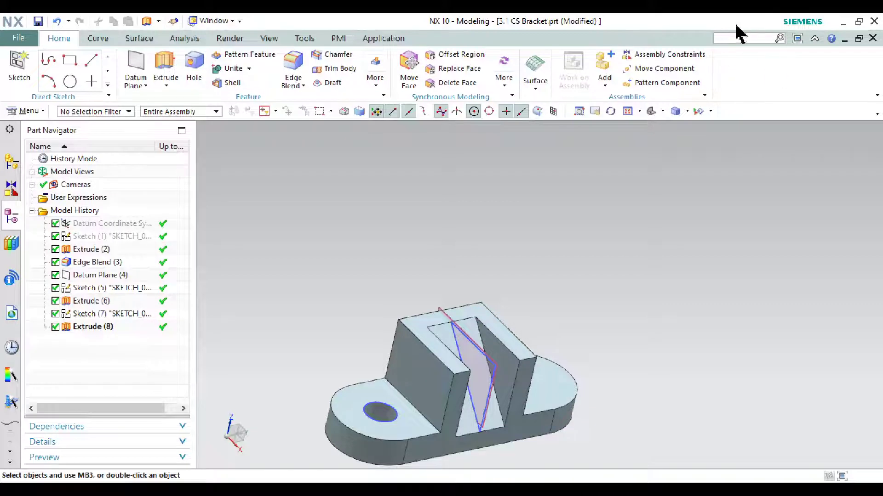
pyautogui.write('mirror')
pyautogui.press('Return')
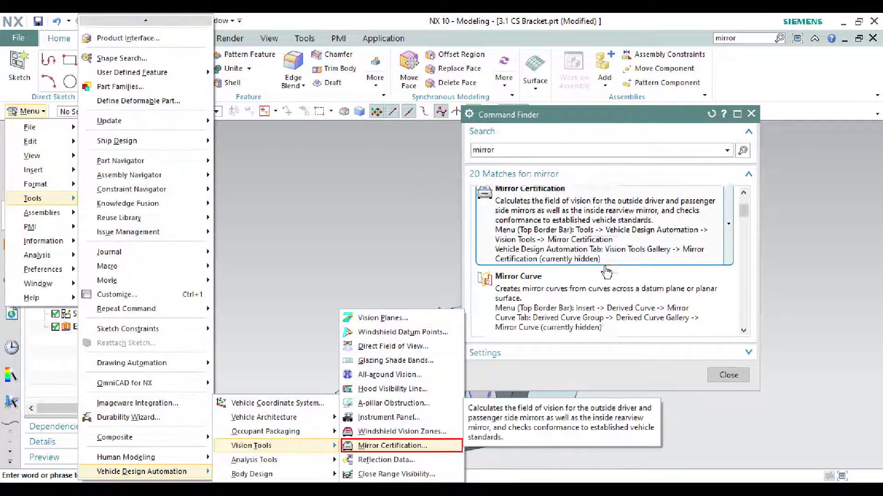
# Step: Launch Mirror Feature from the More feature gallery
pyautogui.scroll(-1, 634, 221)
pyautogui.scroll(-1, 598, 287)
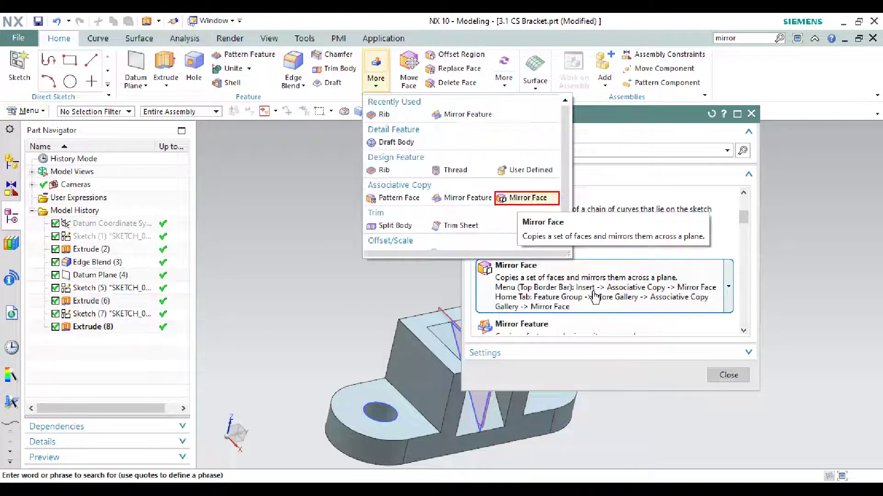
pyautogui.moveTo(582, 326)
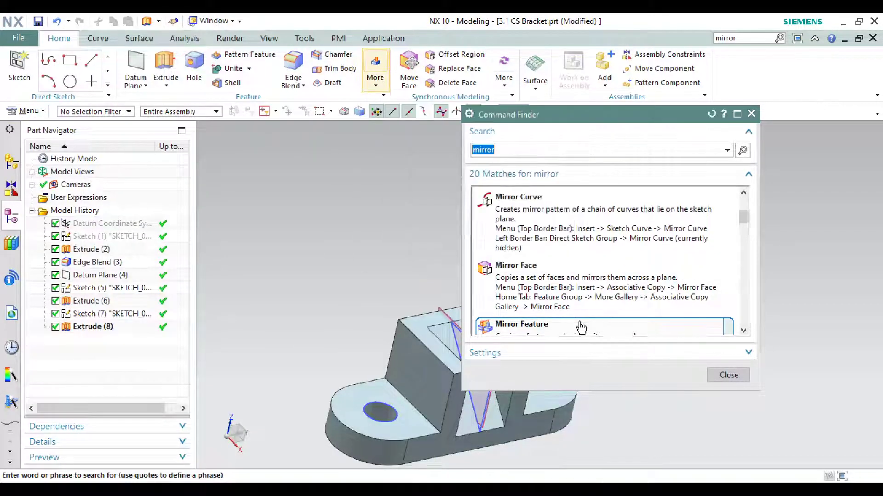
pyautogui.scroll(-1, 580, 326)
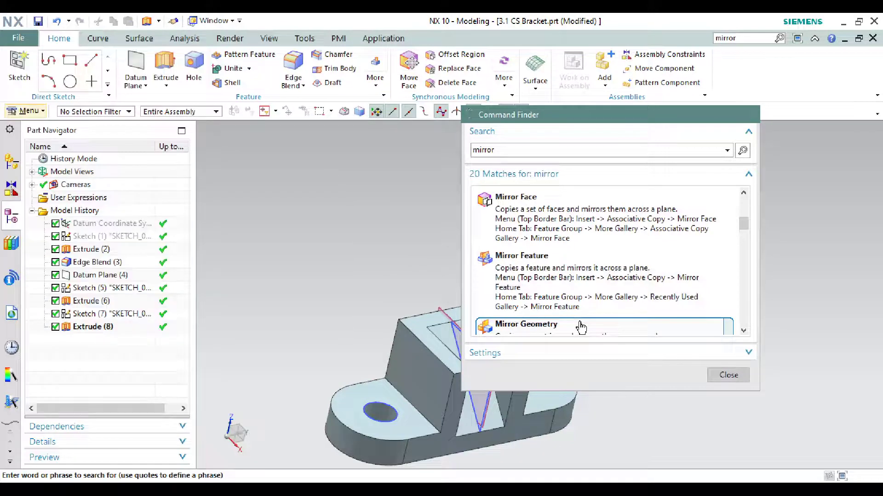
pyautogui.click(377, 80)
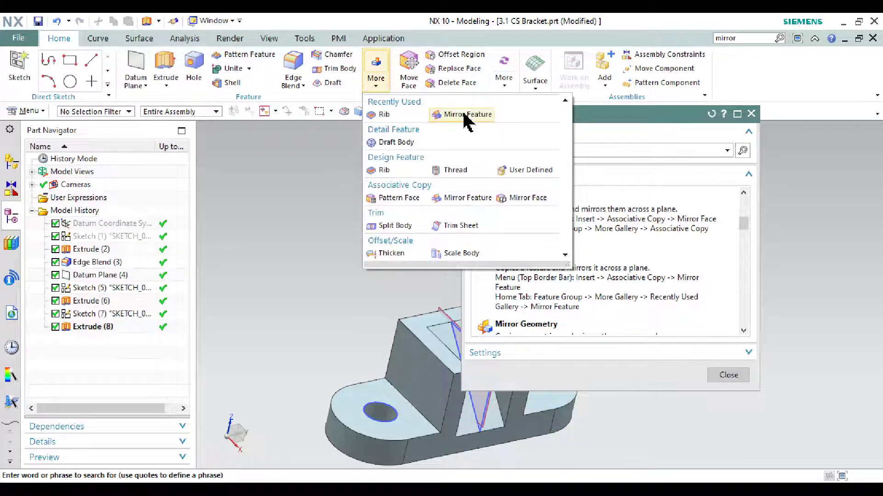
pyautogui.click(464, 114)
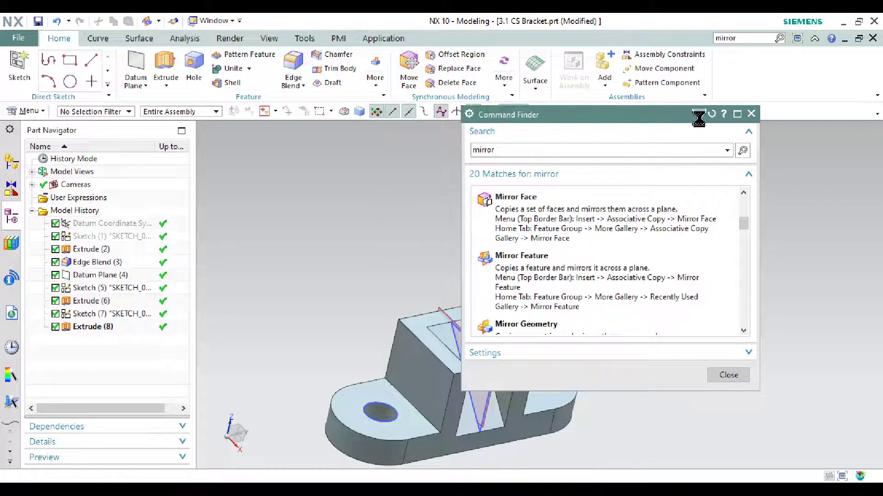
# Step: Dismiss the search results and restart Mirror Feature after a false start
pyautogui.click(751, 114)
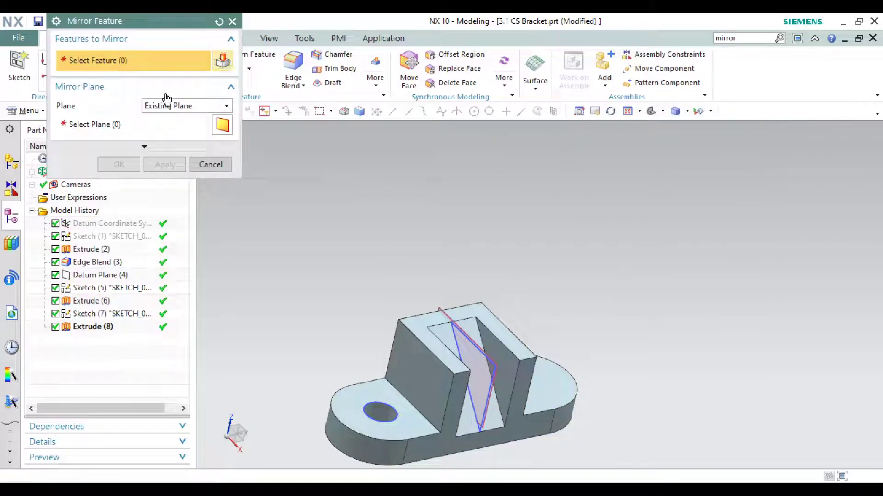
pyautogui.scroll(3, 385, 399)
pyautogui.click(385, 399)
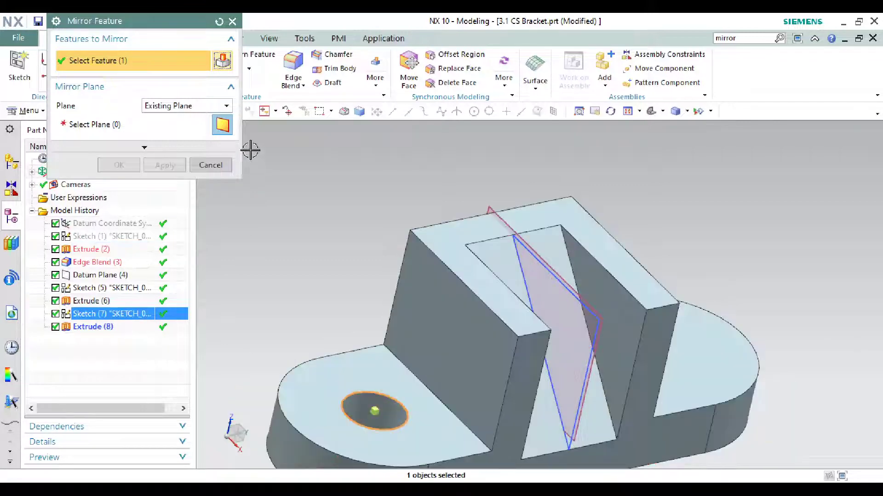
pyautogui.press('Escape')
pyautogui.press('Escape')
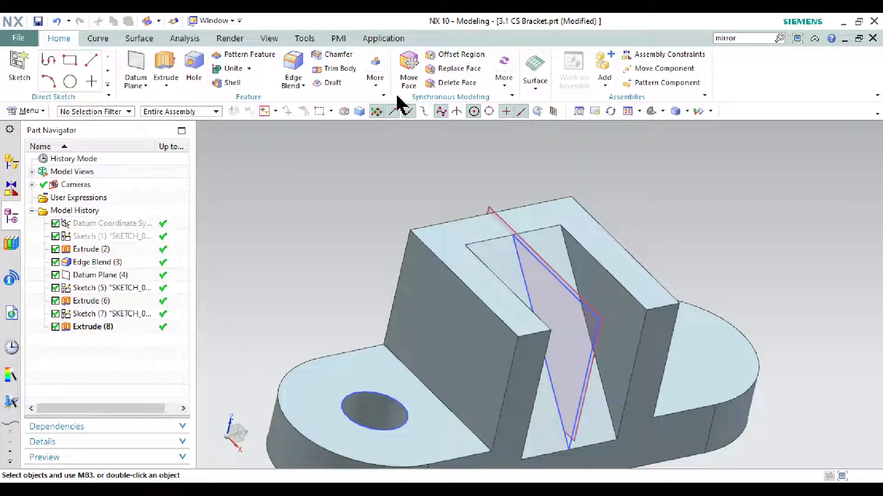
pyautogui.click(381, 81)
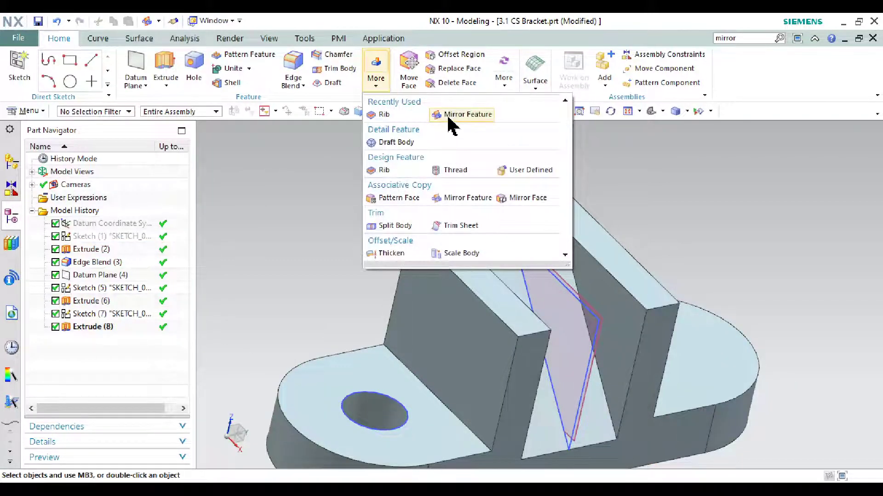
pyautogui.click(449, 116)
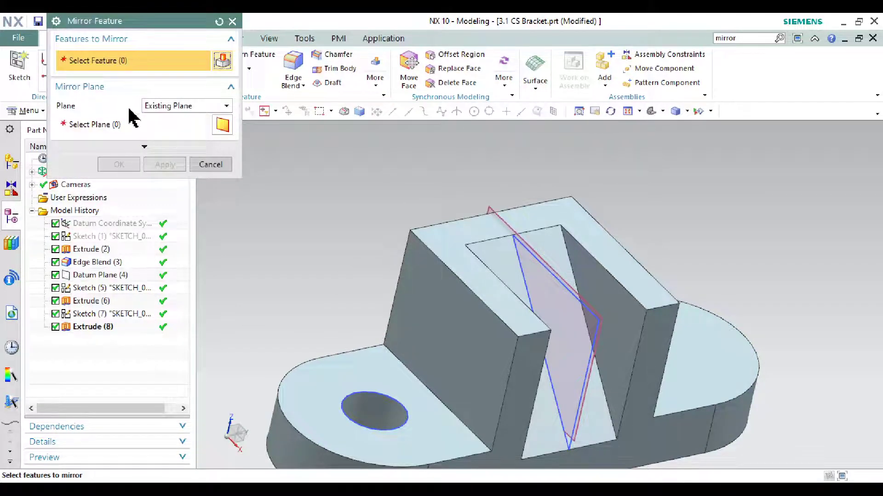
# Step: Mirror the Extrude (8) hole across Datum Plane (4) onto the right end
pyautogui.click(93, 328)
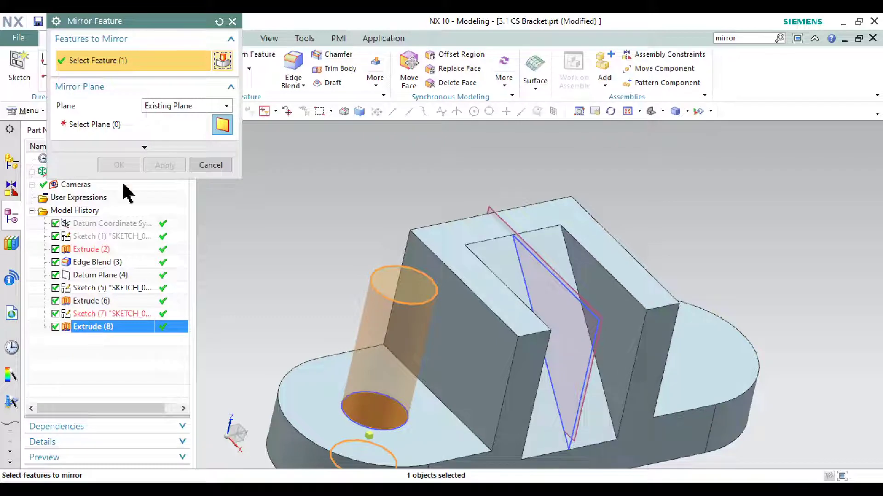
pyautogui.click(130, 125)
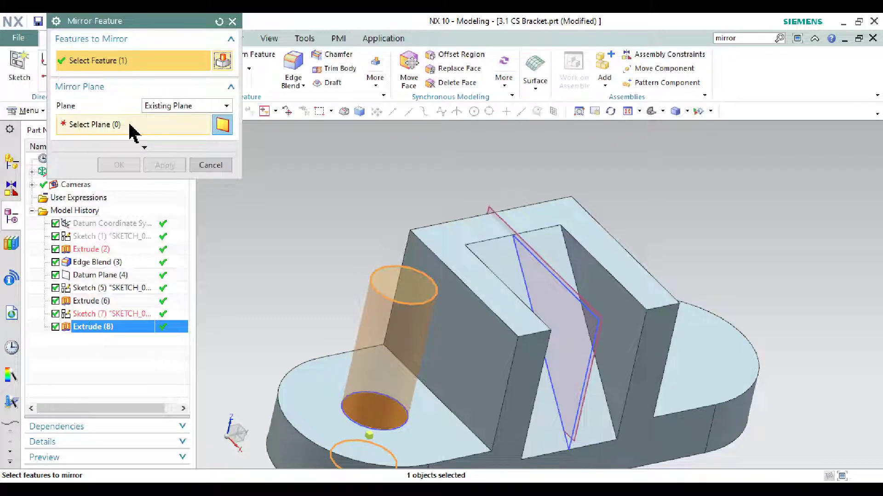
pyautogui.click(497, 211)
pyautogui.moveTo(685, 248); pyautogui.dragTo(660, 250, button='middle')
pyautogui.moveTo(743, 364); pyautogui.dragTo(650, 235, button='middle')
pyautogui.scroll(2, 656, 239)
pyautogui.scroll(4, 649, 229)
pyautogui.scroll(-3, 648, 228)
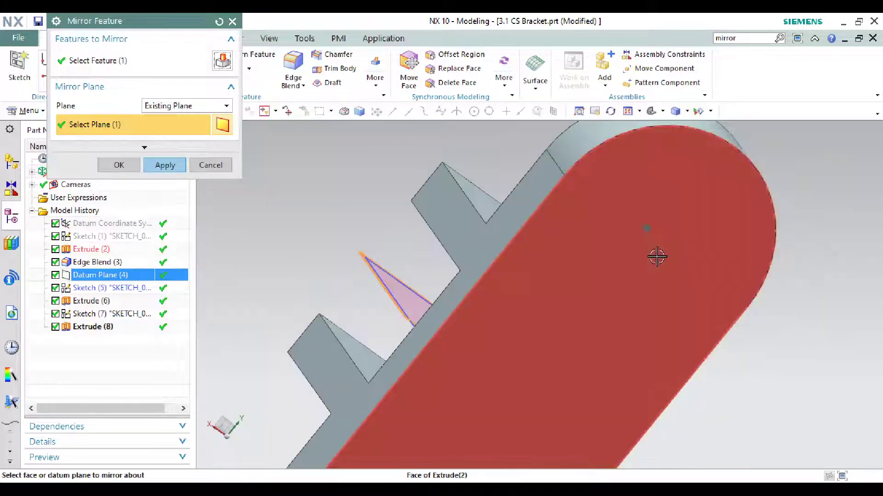
pyautogui.scroll(-3, 658, 252)
pyautogui.moveTo(404, 196)
pyautogui.mouseDown(button='middle')
pyautogui.moveTo(438, 239)
pyautogui.moveTo(455, 239)
pyautogui.moveTo(441, 243)
pyautogui.mouseUp(button='middle')
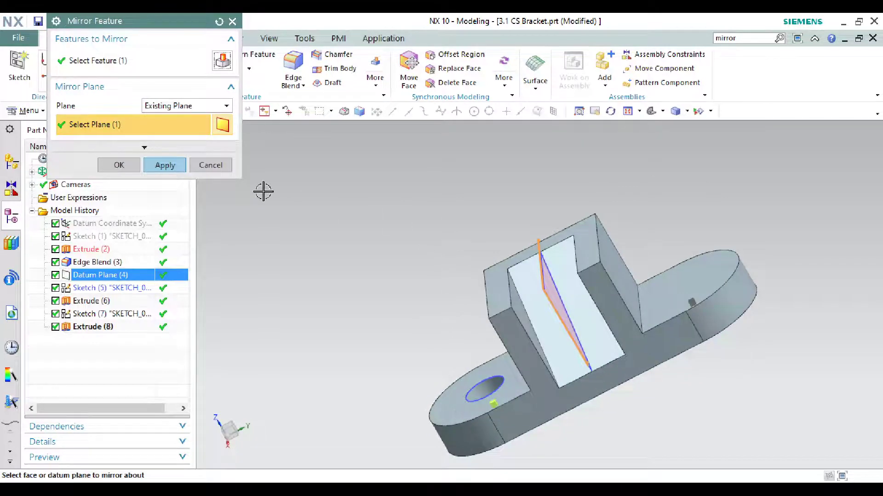
pyautogui.click(177, 165)
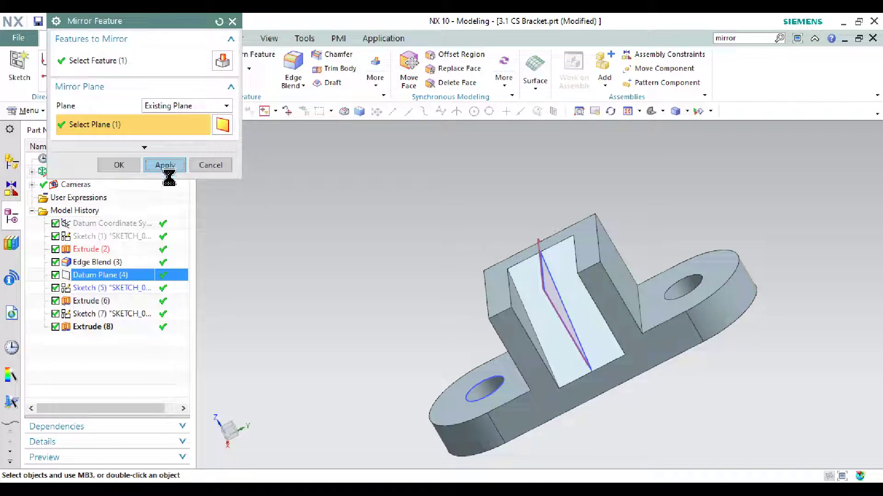
pyautogui.click(195, 166)
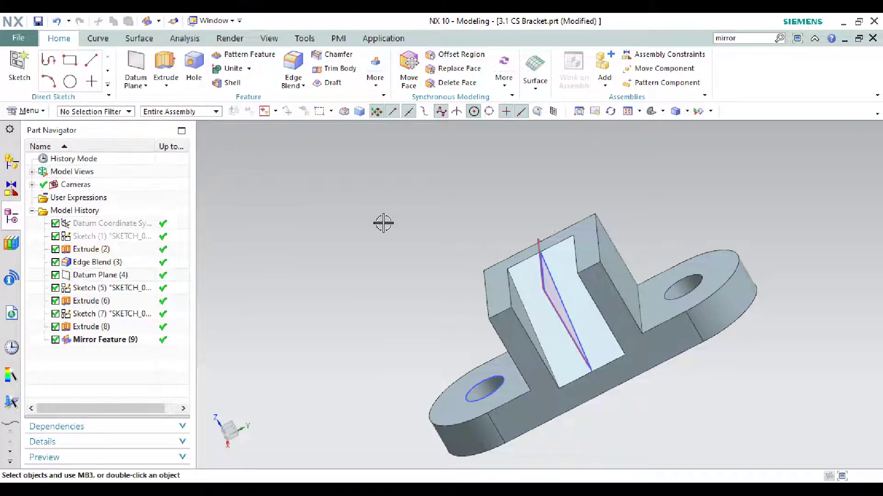
pyautogui.moveTo(382, 220)
pyautogui.mouseDown(button='middle')
pyautogui.moveTo(415, 216)
pyautogui.moveTo(517, 244)
pyautogui.mouseUp(button='middle')
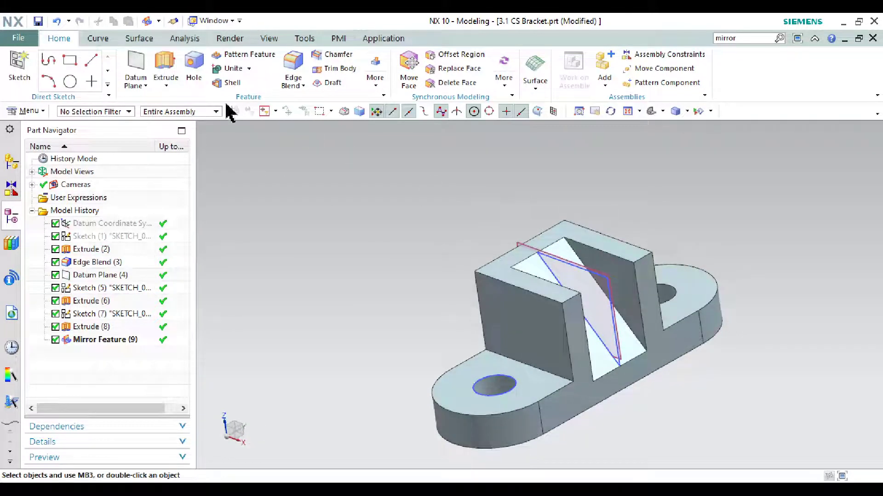
# Step: Use View > Show and Hide to hide all Datums and Sketches
pyautogui.click(267, 41)
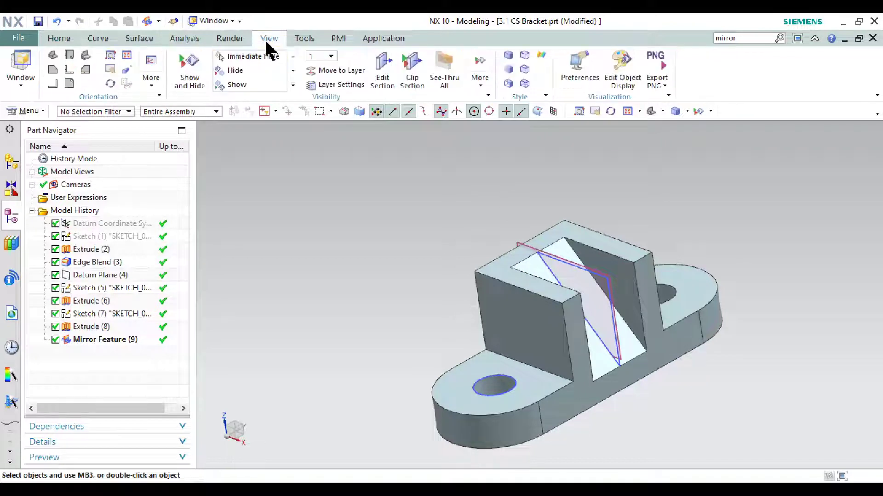
pyautogui.click(194, 82)
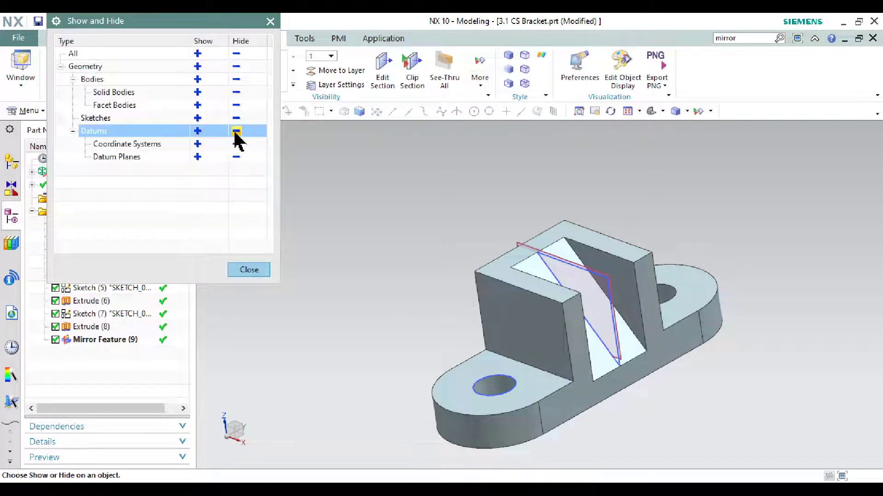
pyautogui.click(236, 132)
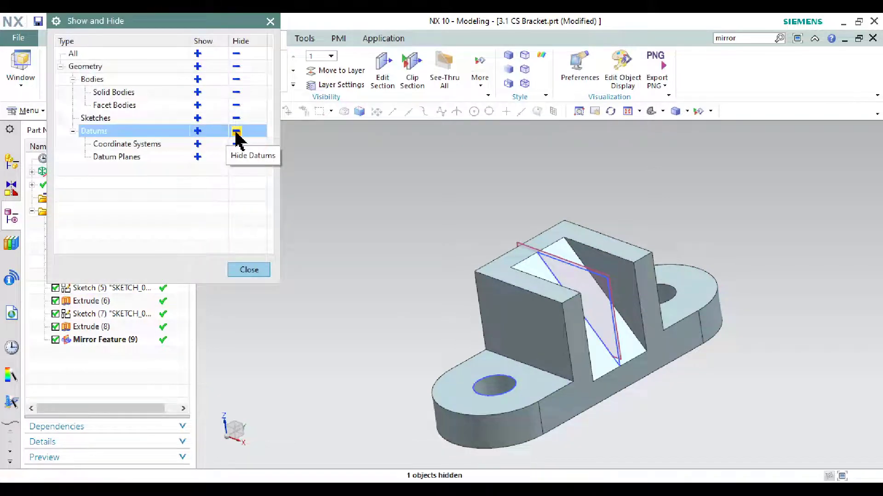
pyautogui.click(237, 118)
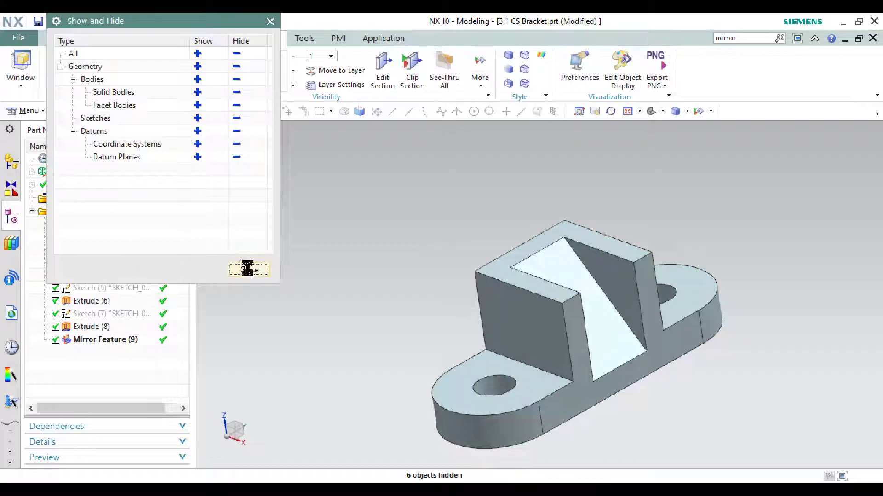
pyautogui.click(246, 270)
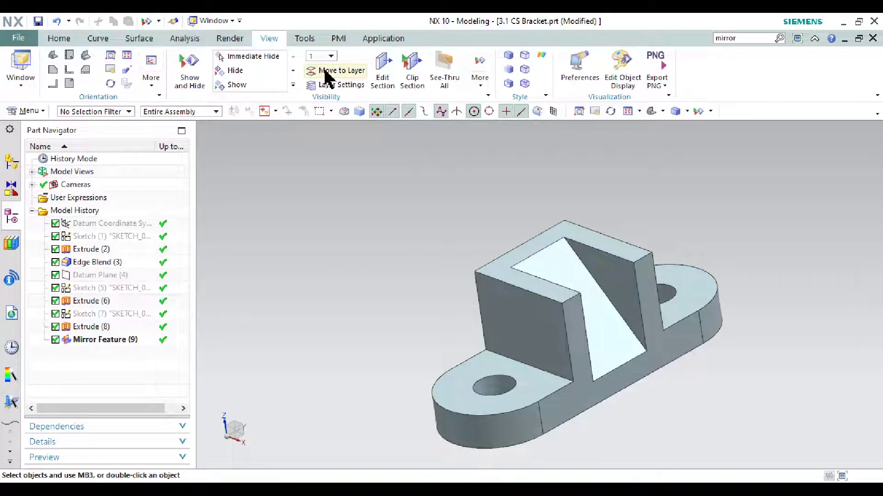
# Step: Turn on True Shading and apply the Shiny Metal Wash global material
pyautogui.click(225, 40)
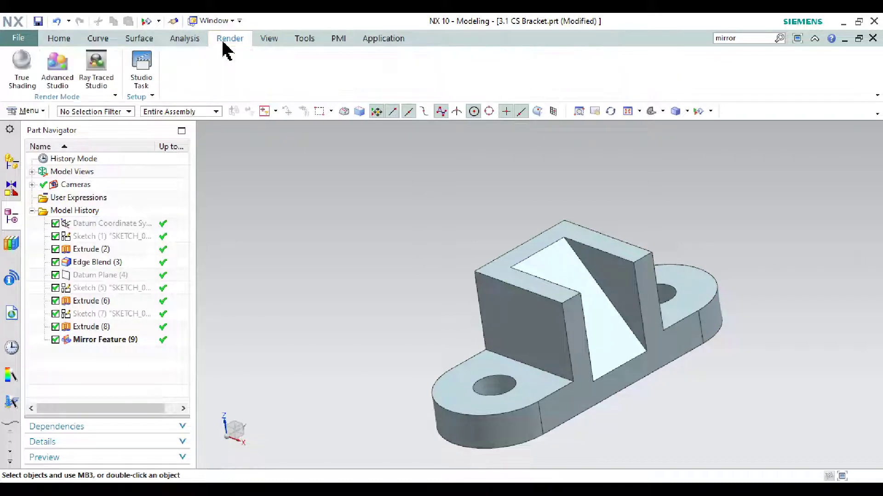
pyautogui.click(22, 79)
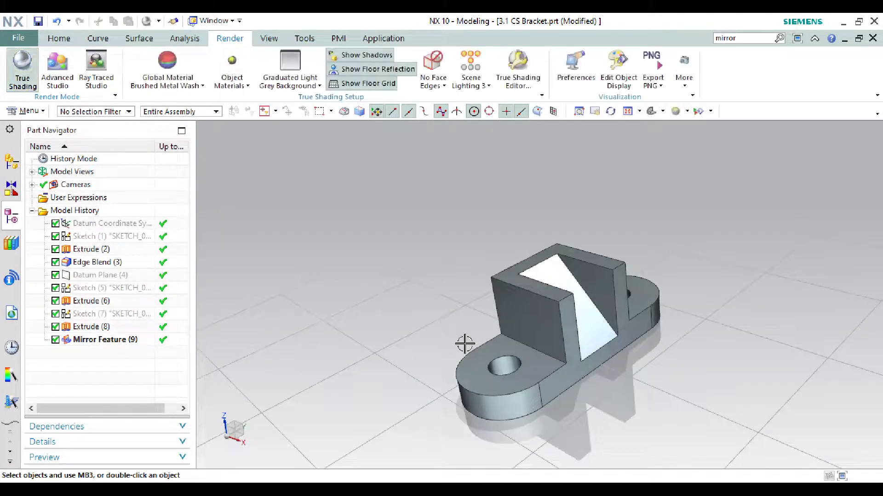
pyautogui.scroll(2, 457, 345)
pyautogui.scroll(-2, 427, 345)
pyautogui.scroll(1, 428, 345)
pyautogui.moveTo(428, 345)
pyautogui.mouseDown(button='middle')
pyautogui.moveTo(443, 340)
pyautogui.moveTo(439, 331)
pyautogui.moveTo(423, 337)
pyautogui.mouseUp(button='middle')
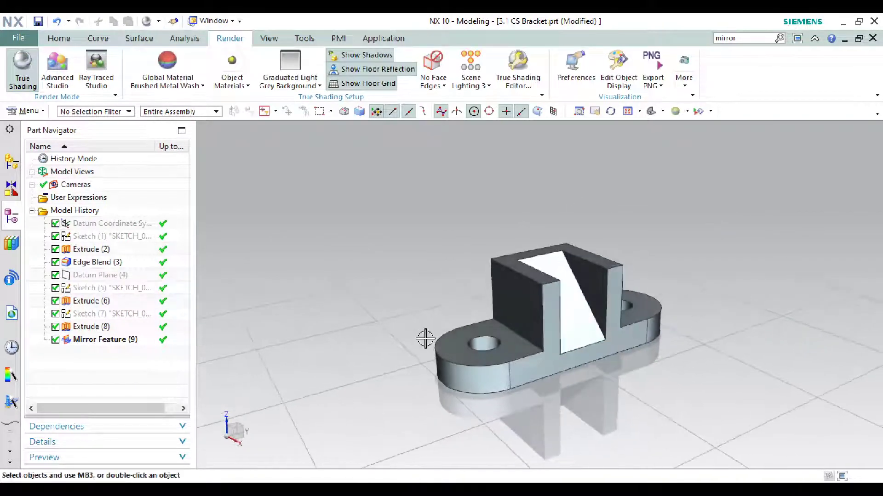
pyautogui.click(186, 94)
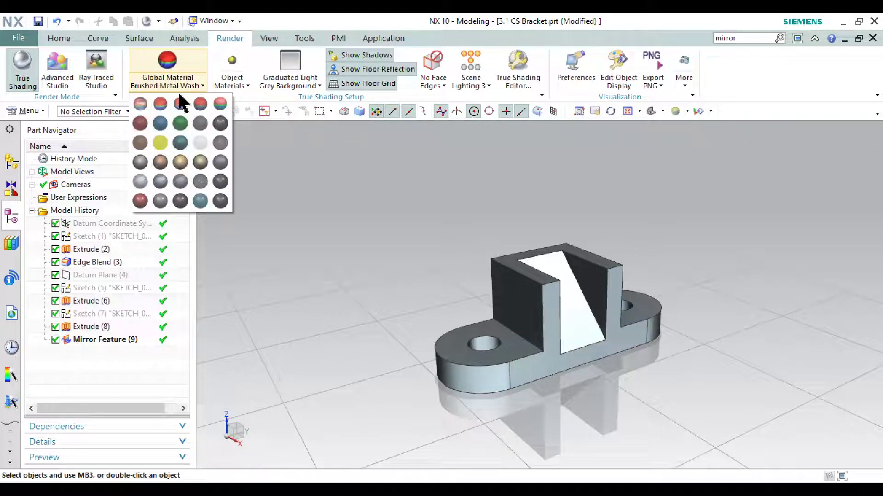
pyautogui.click(142, 120)
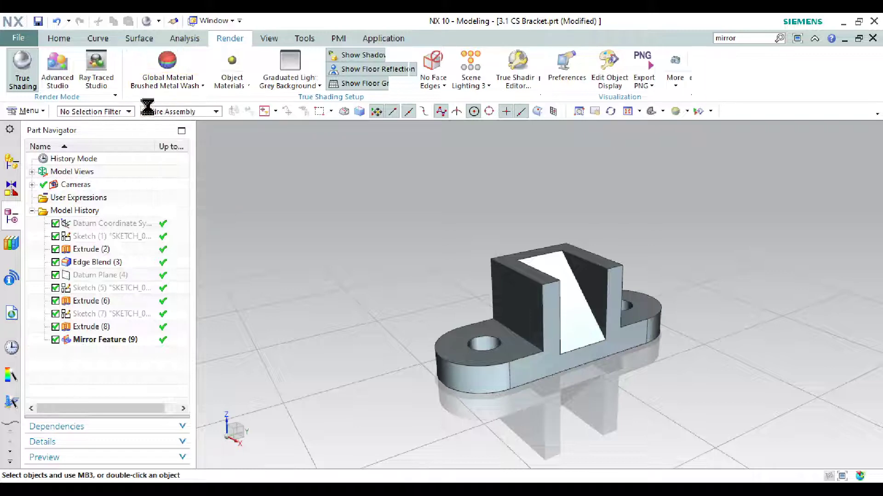
pyautogui.moveTo(416, 305)
pyautogui.mouseDown(button='middle')
pyautogui.moveTo(404, 286)
pyautogui.moveTo(431, 299)
pyautogui.moveTo(400, 289)
pyautogui.moveTo(409, 316)
pyautogui.moveTo(416, 308)
pyautogui.mouseUp(button='middle')
# Step: Save the part and narrow the Part Navigator to enlarge the model view
pyautogui.hotkey('ctrl', 's')
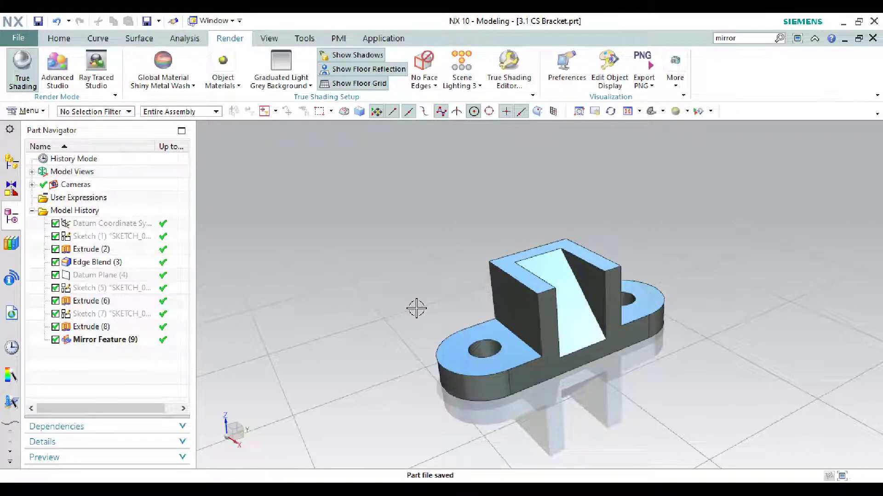
pyautogui.scroll(2, 416, 308)
pyautogui.scroll(-2, 322, 320)
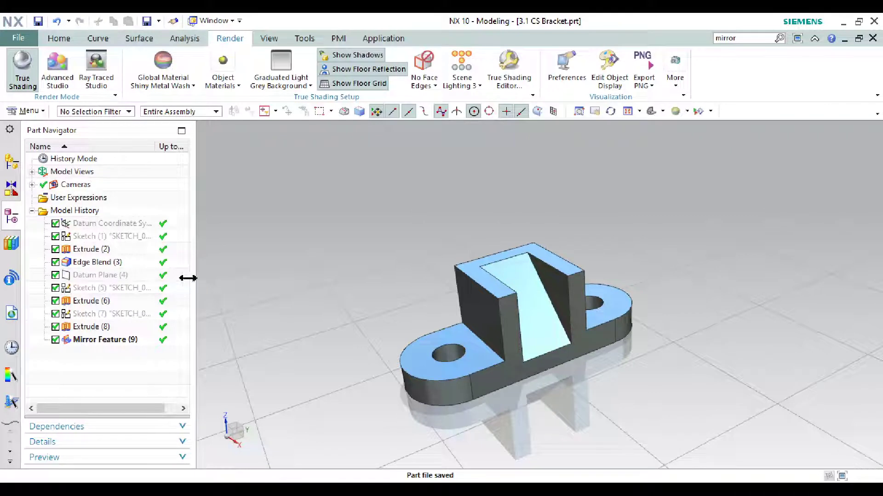
pyautogui.moveTo(188, 278); pyautogui.dragTo(15, 278)
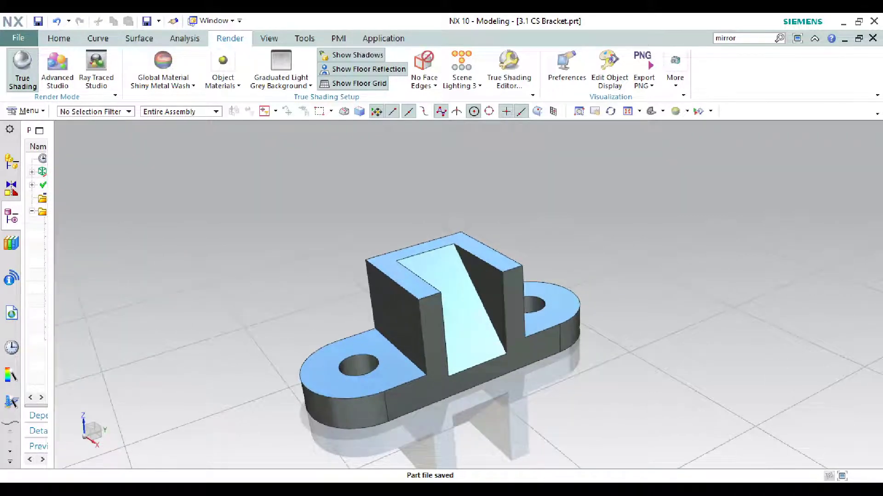